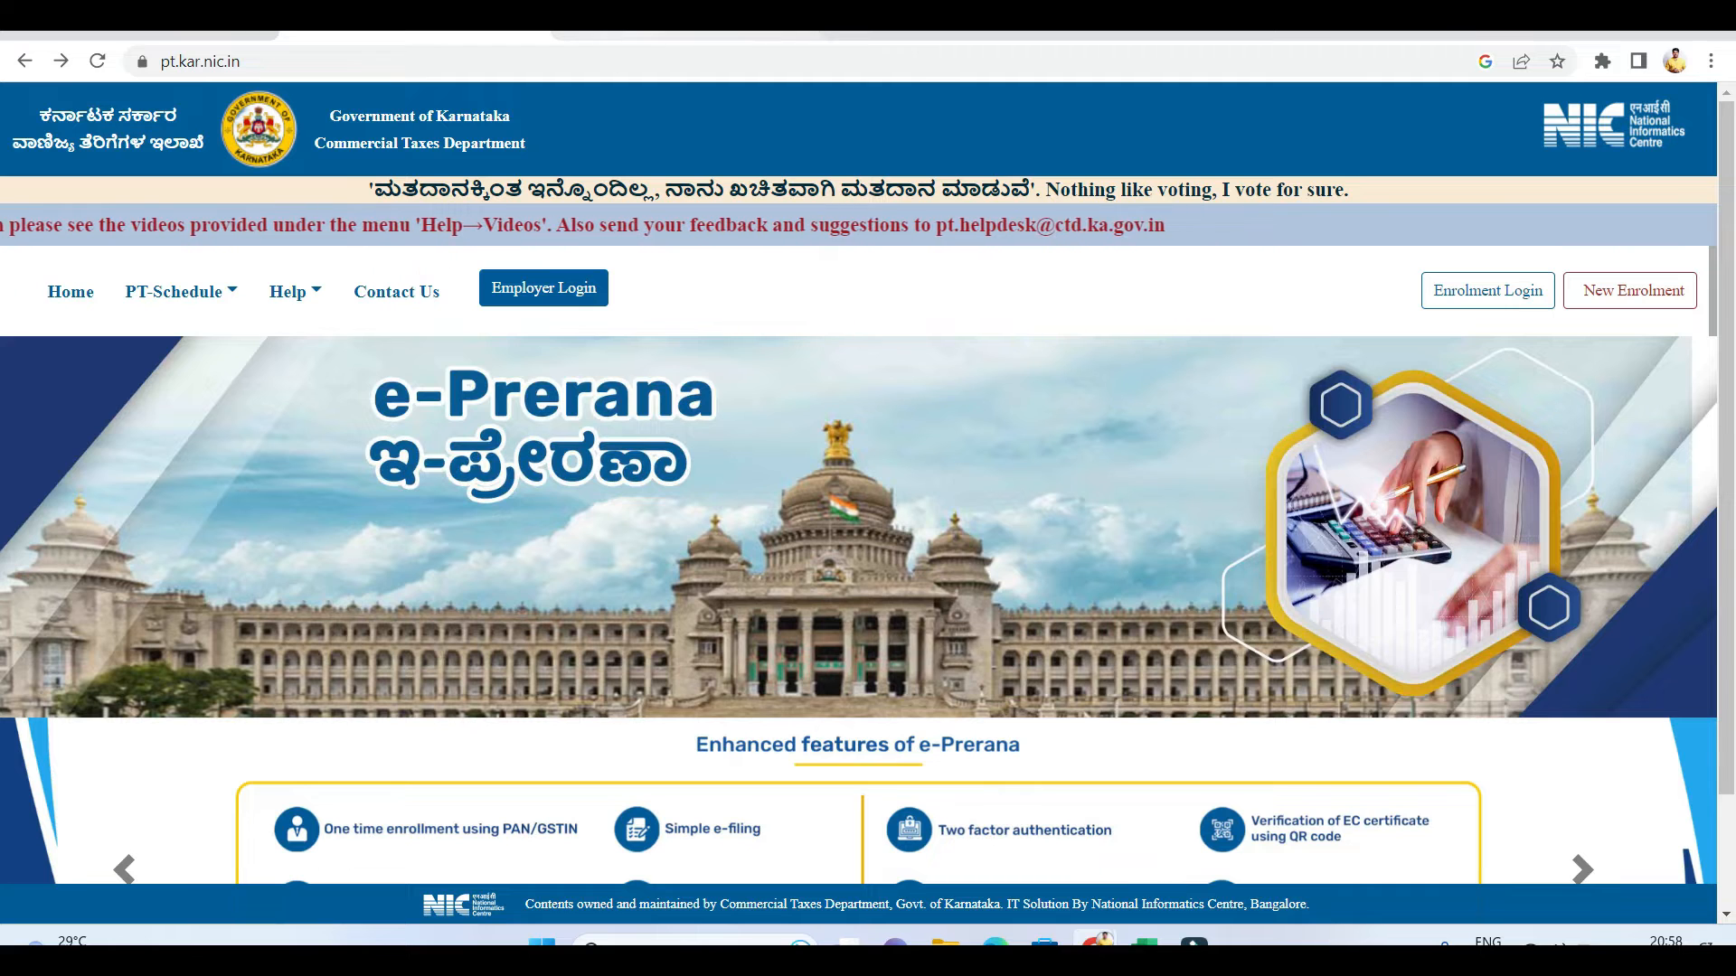
# - View the KPT (Karnataka Professional Tax) form on the e-Payment site, and return to the e-Prerana site
pyautogui.click(695, 25)
pyautogui.click(423, 30)
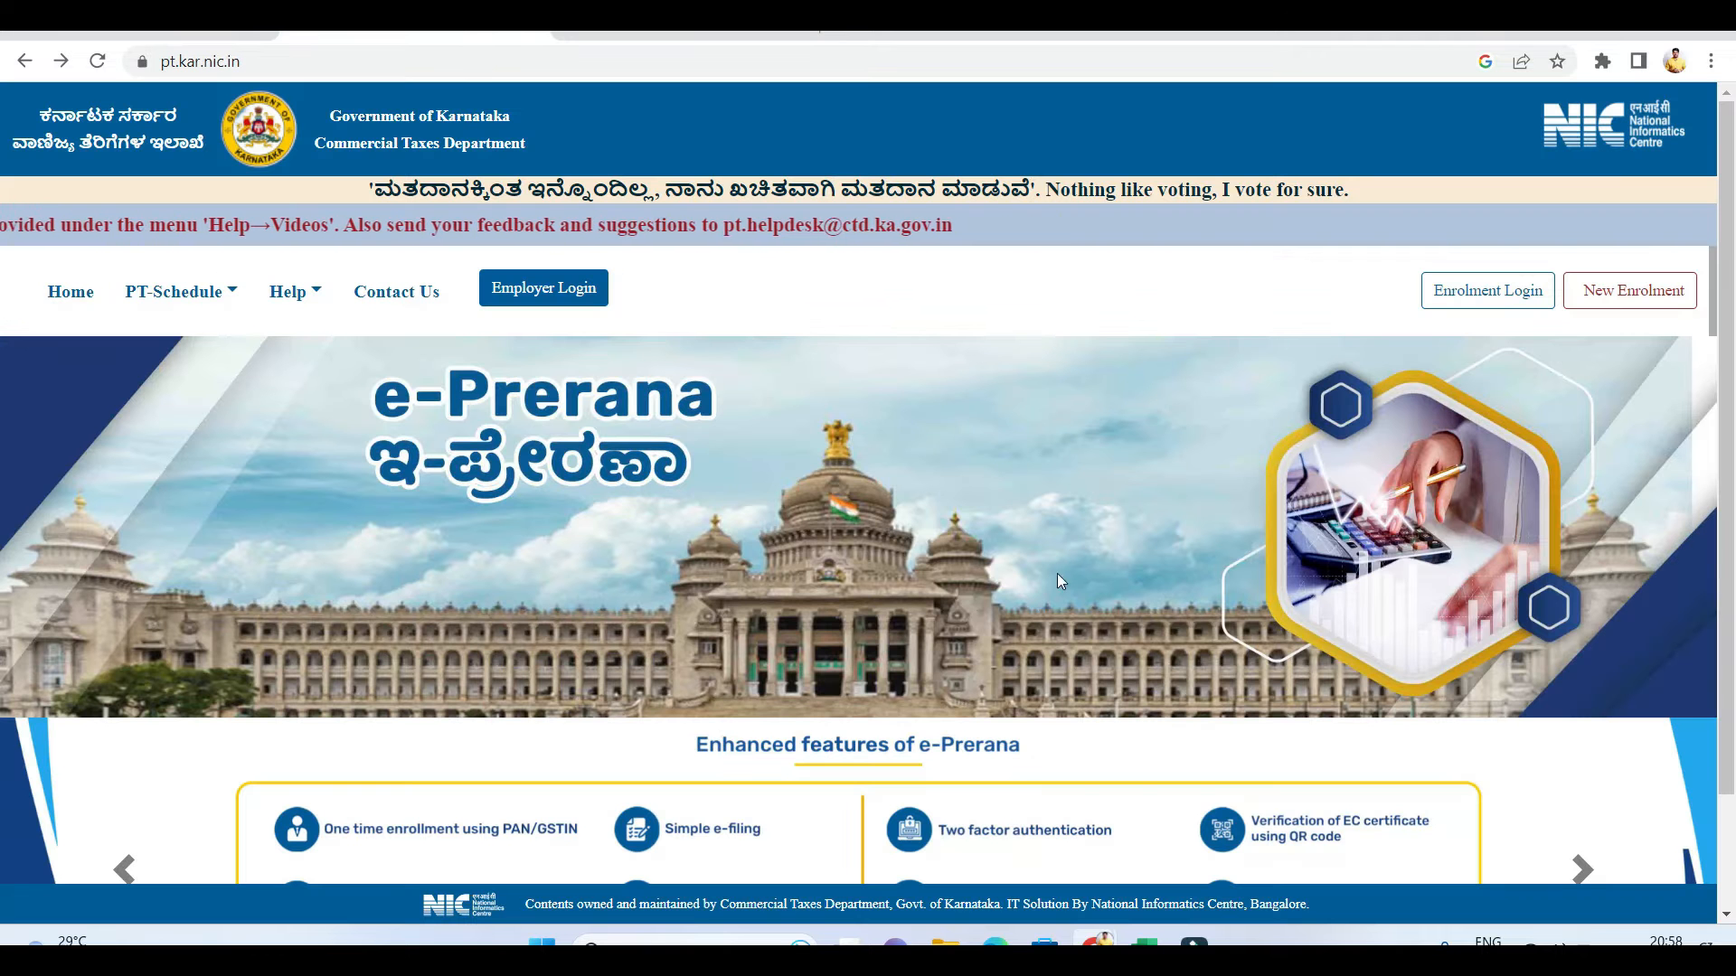
pyautogui.click(689, 34)
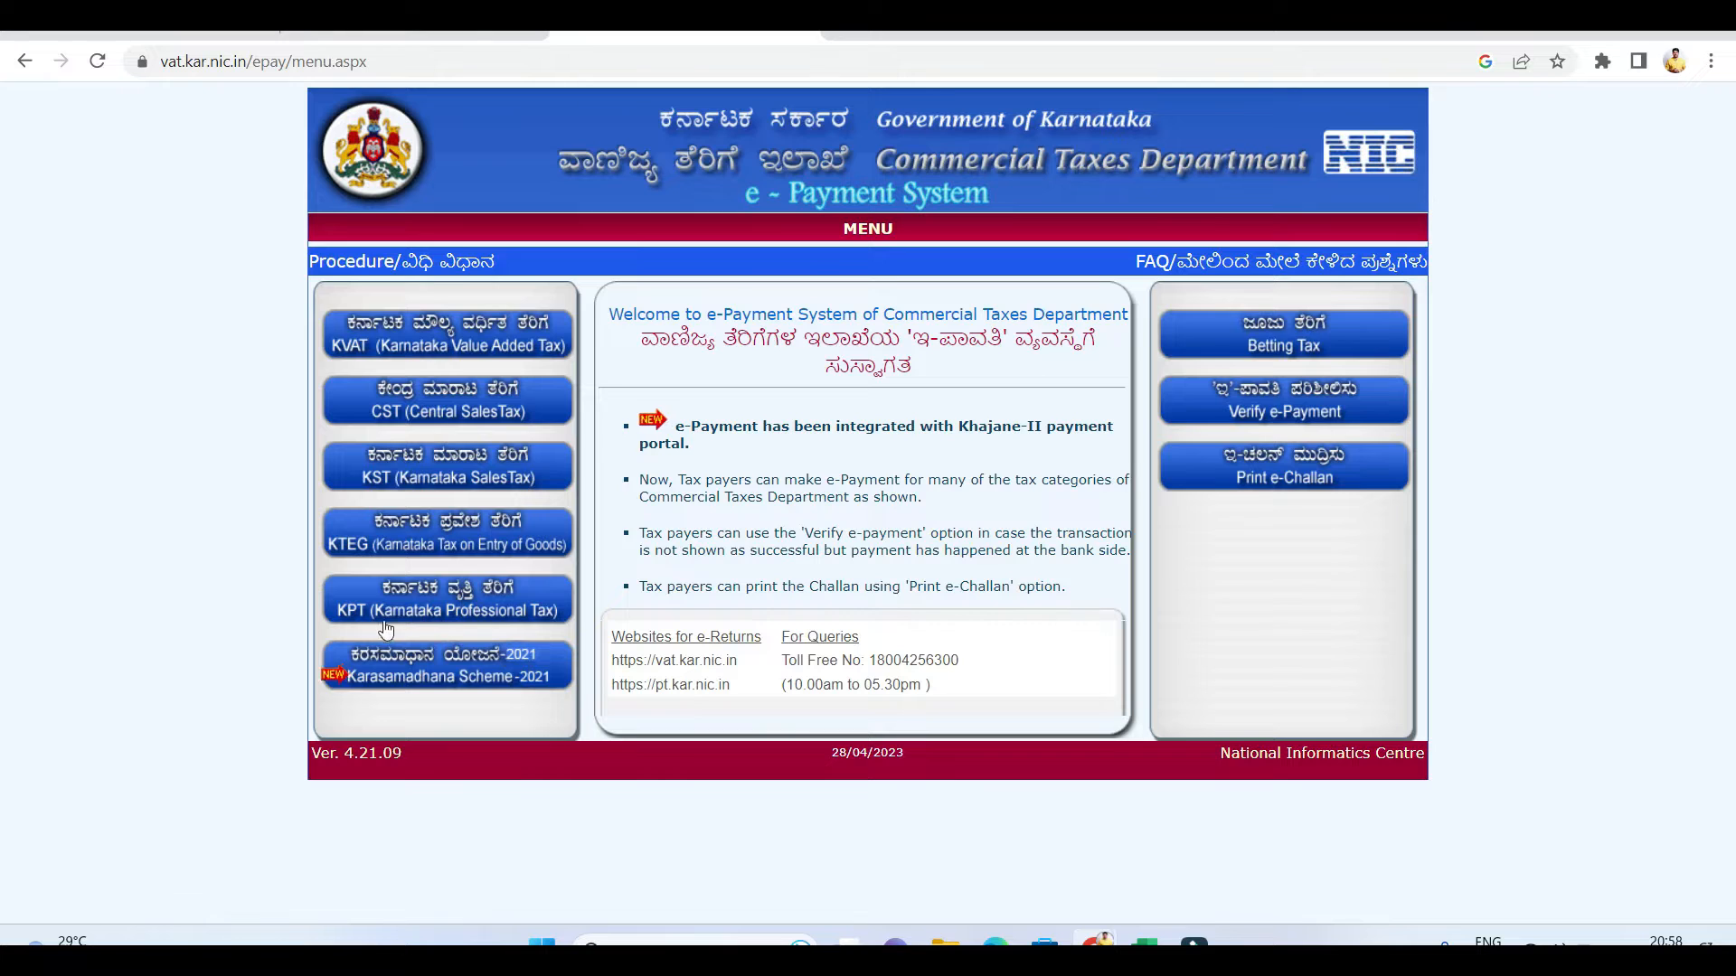
pyautogui.click(466, 615)
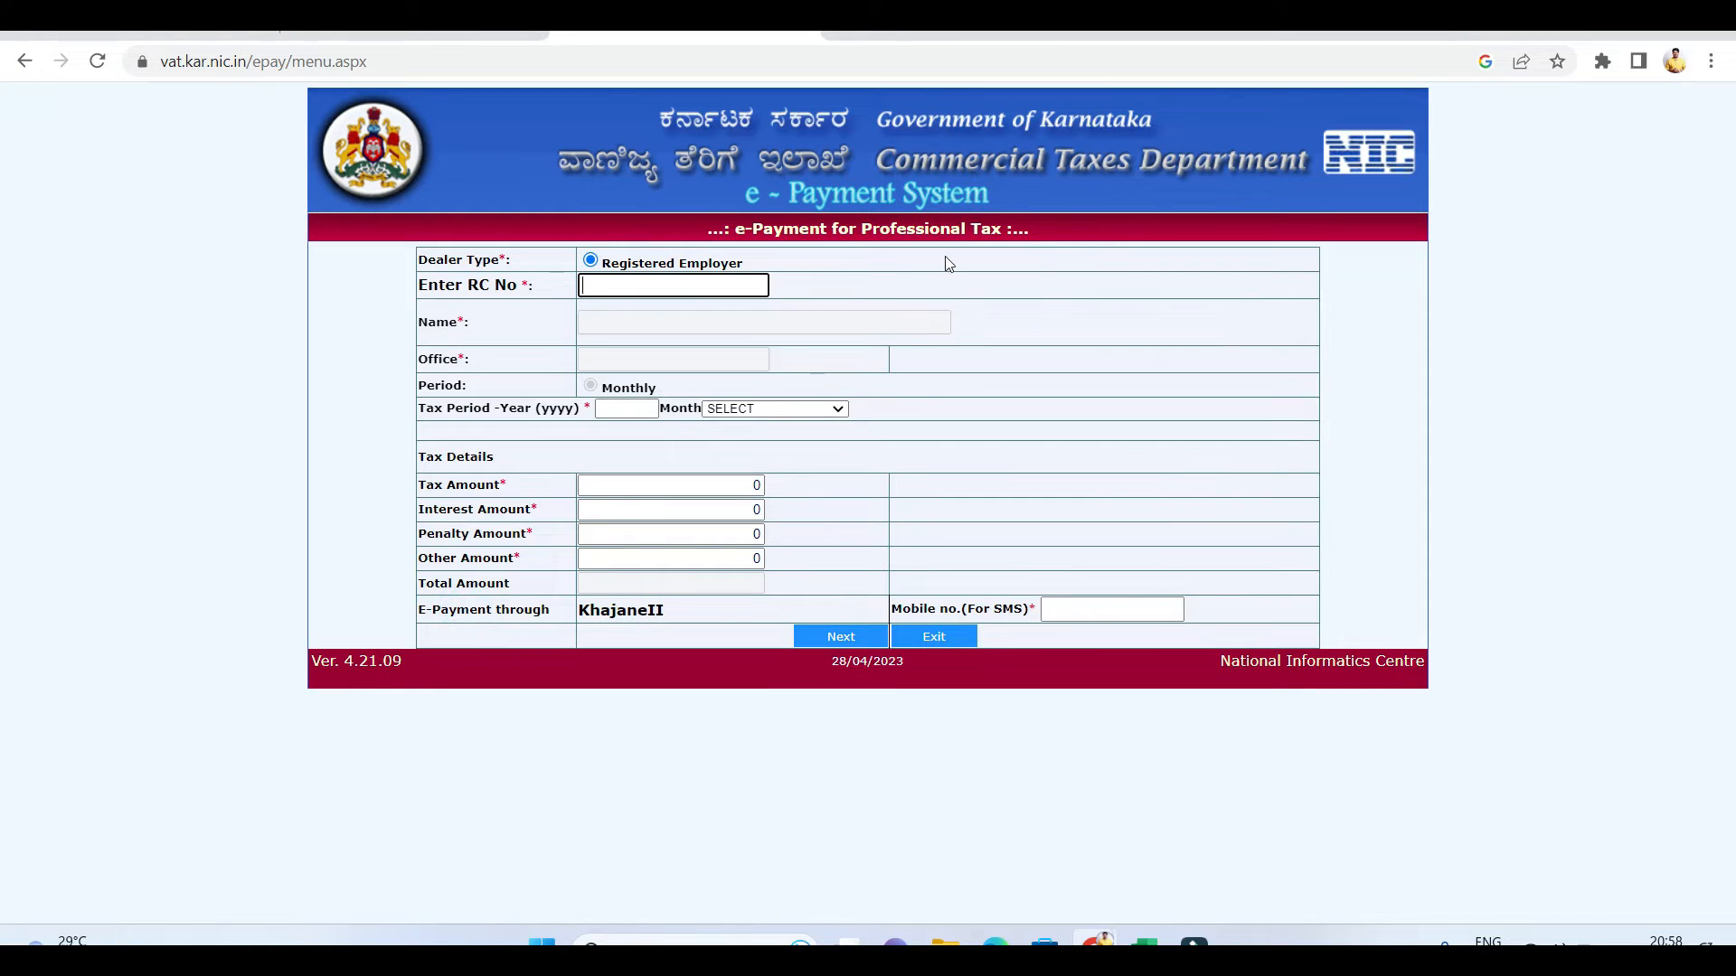
pyautogui.tripleClick(820, 273)
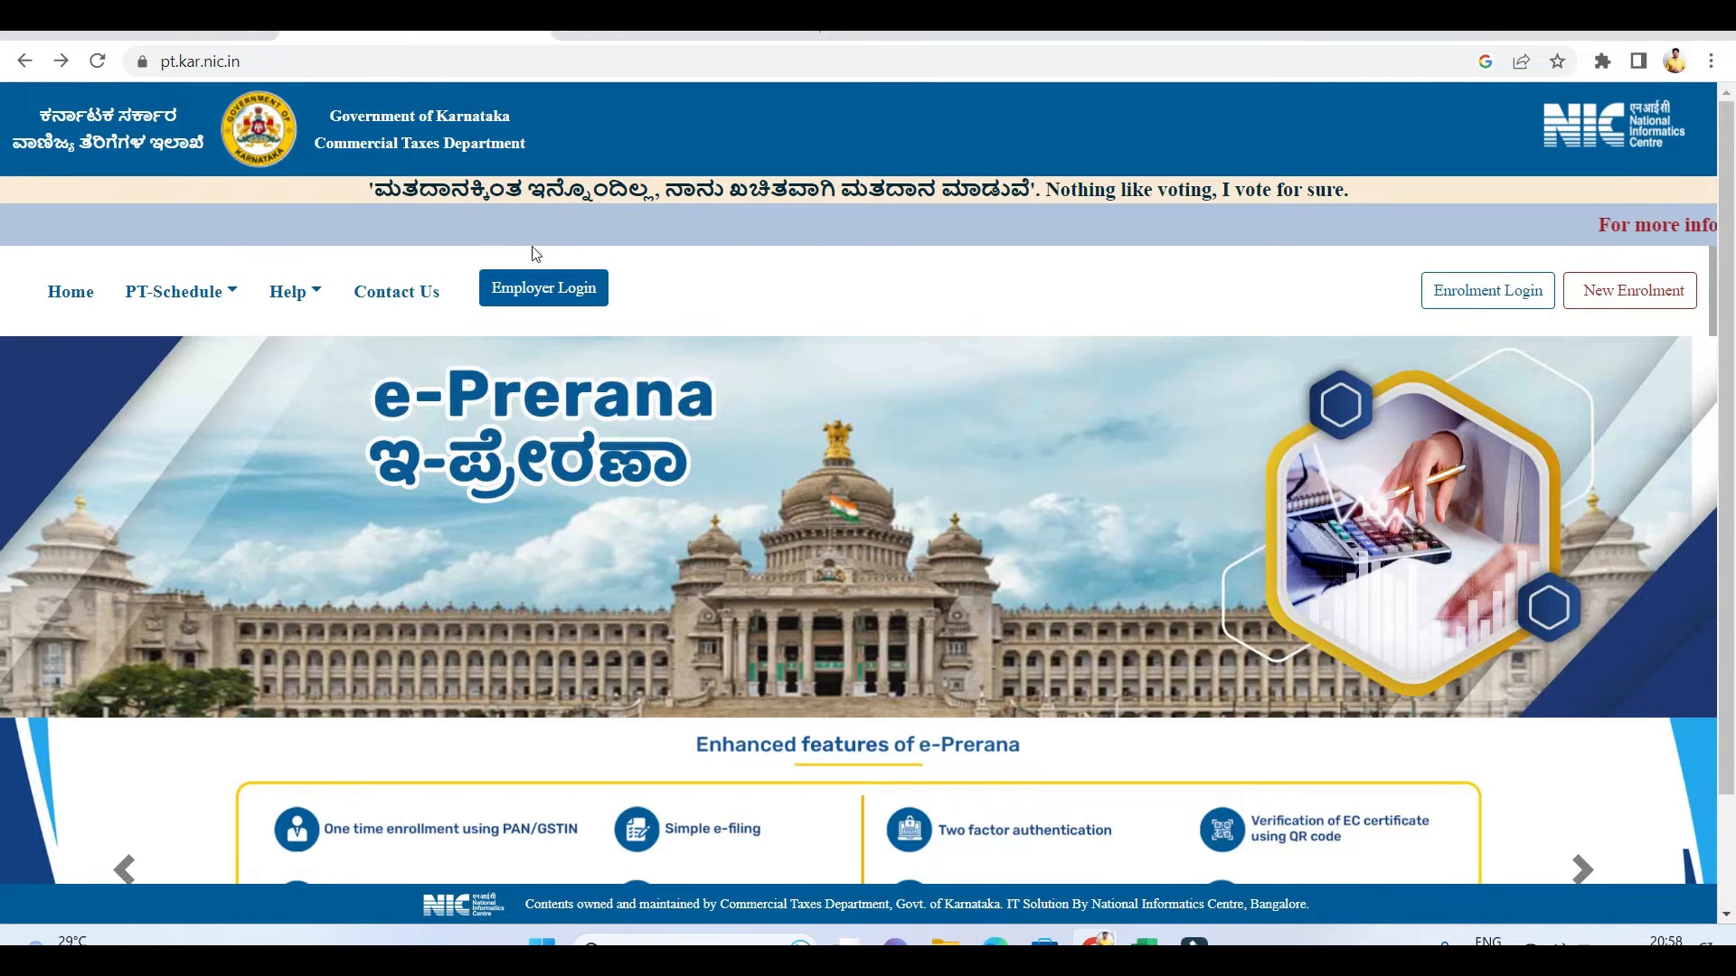
# - View the e-Services offered under the employer login, and return to the e-Prerana home page
pyautogui.click(523, 288)
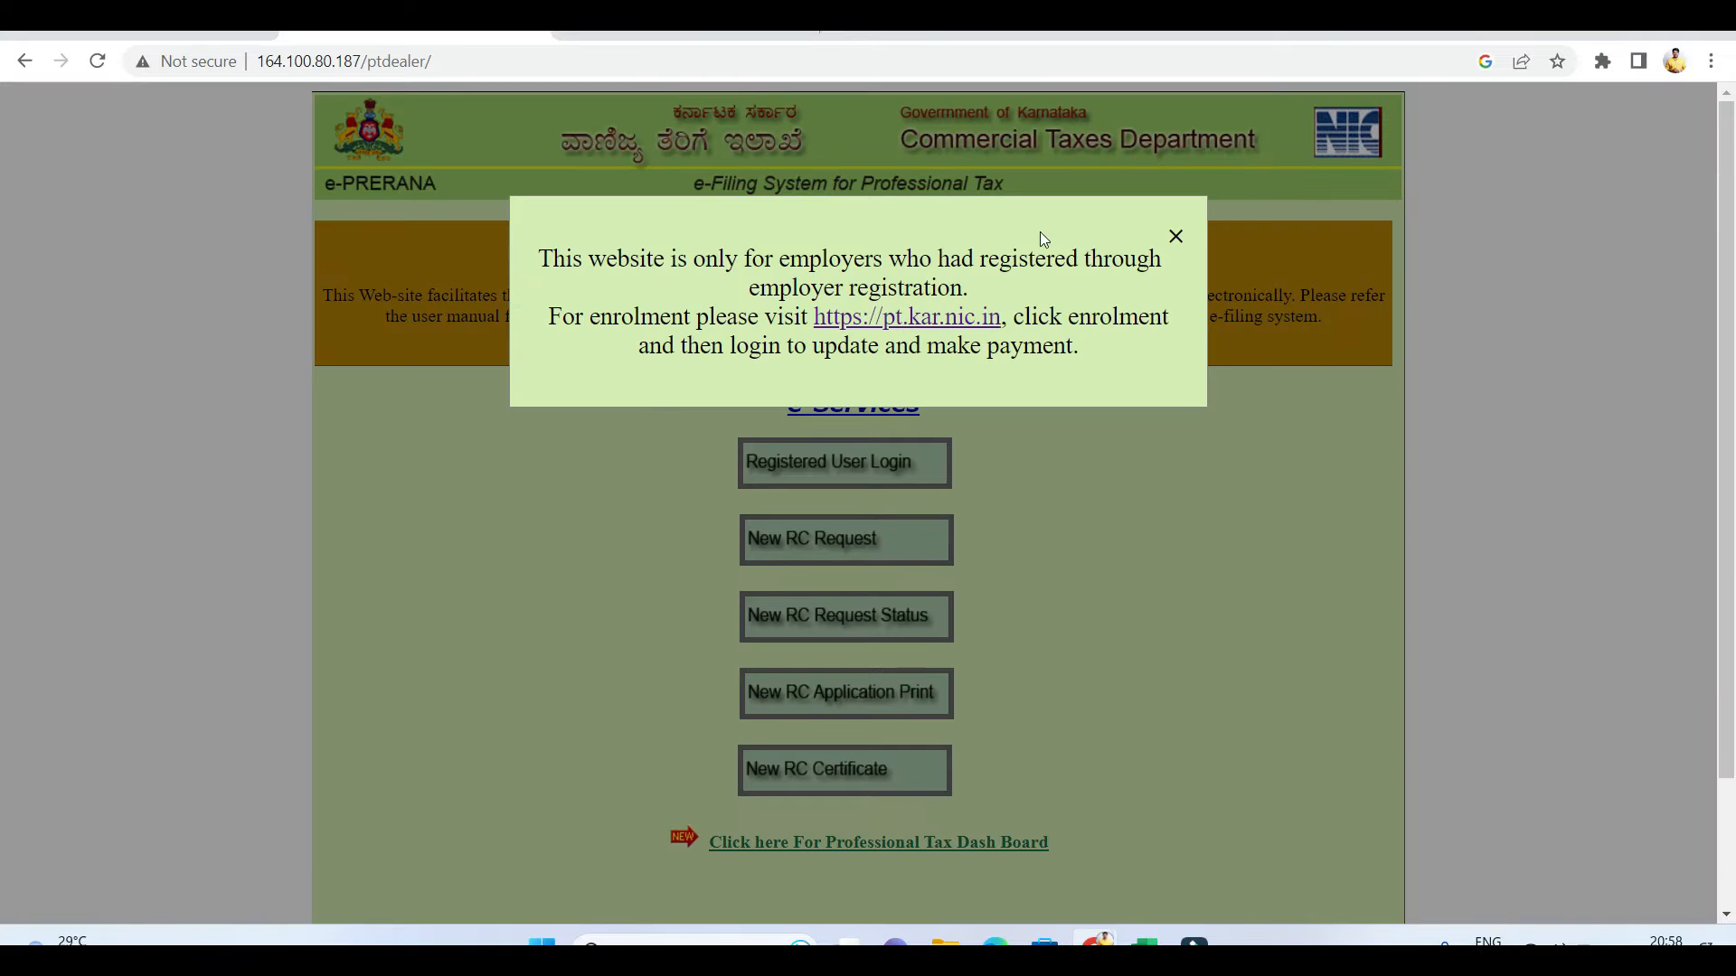
pyautogui.click(1175, 239)
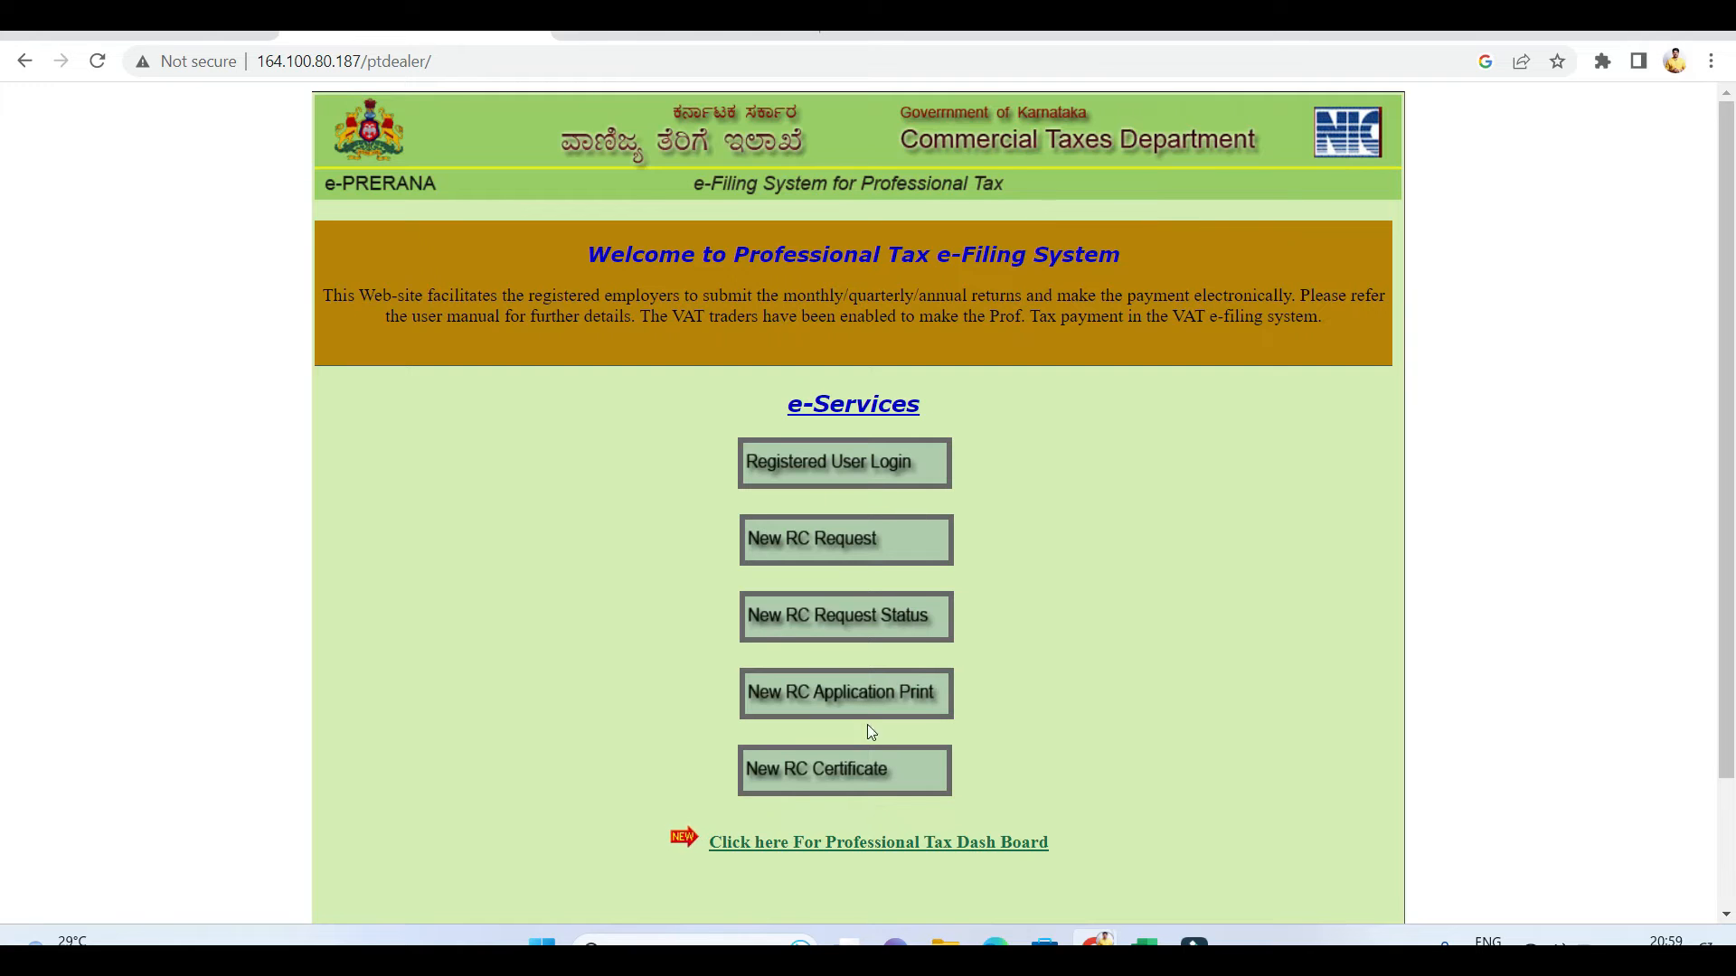
pyautogui.click(25, 60)
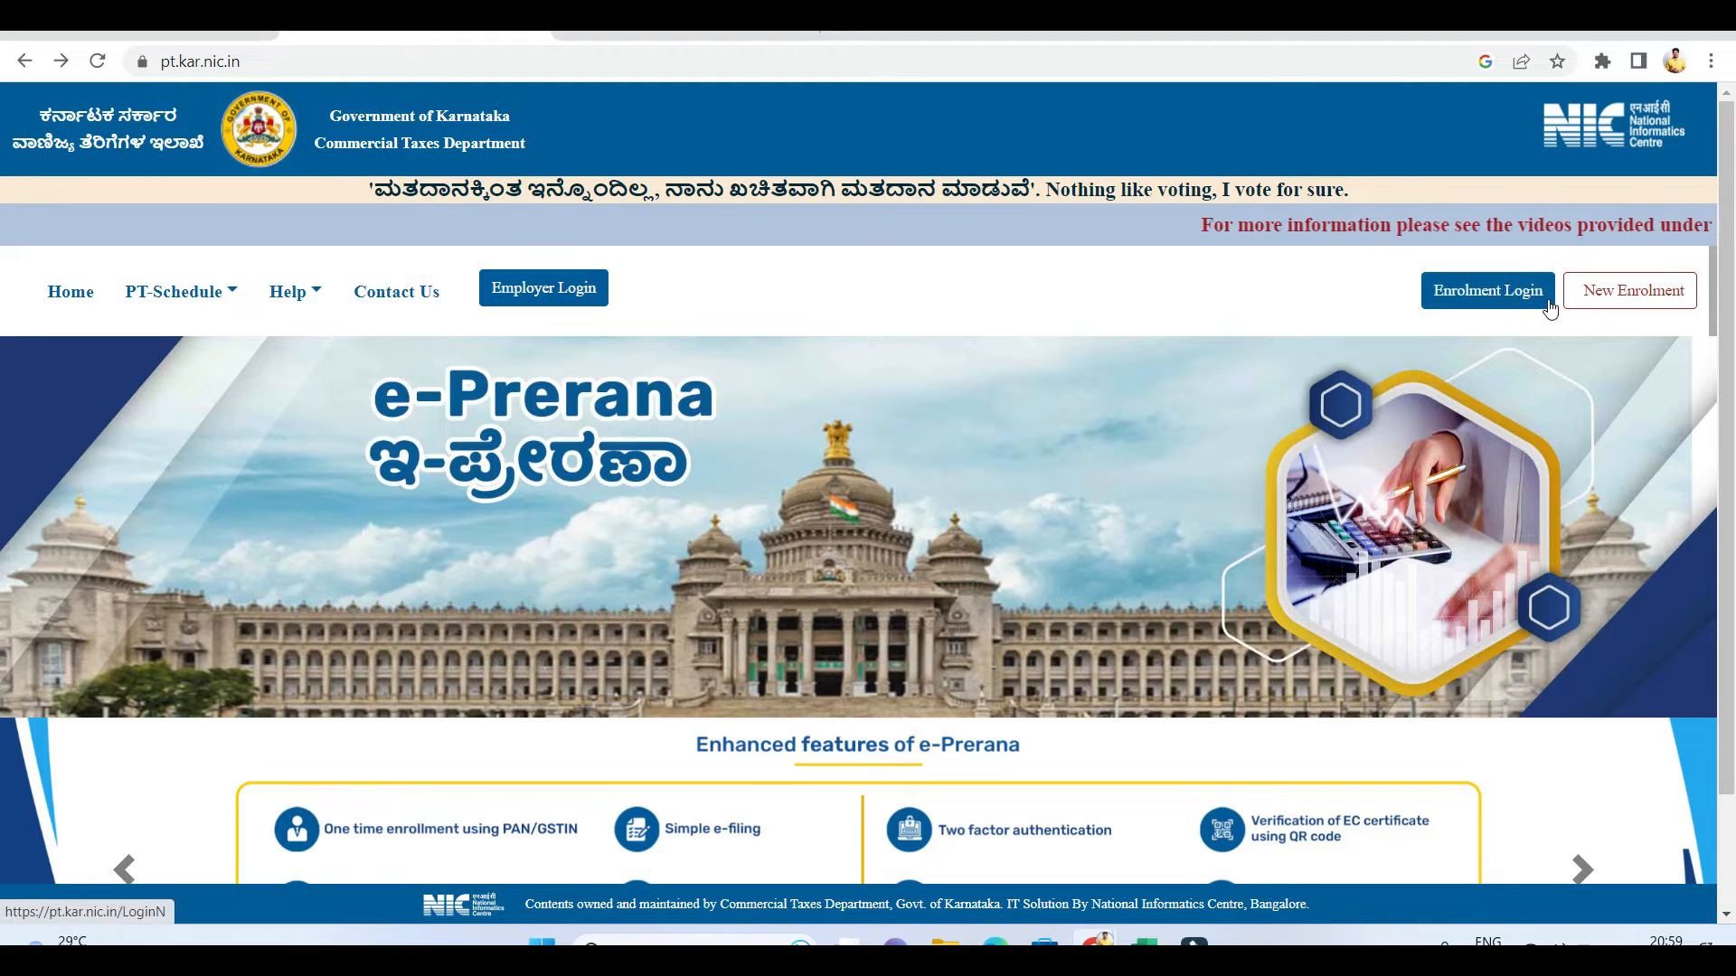
# - View the new enrolment pages for a Self Employed Professional and for a GST Enroled Taxpayer
pyautogui.click(1627, 296)
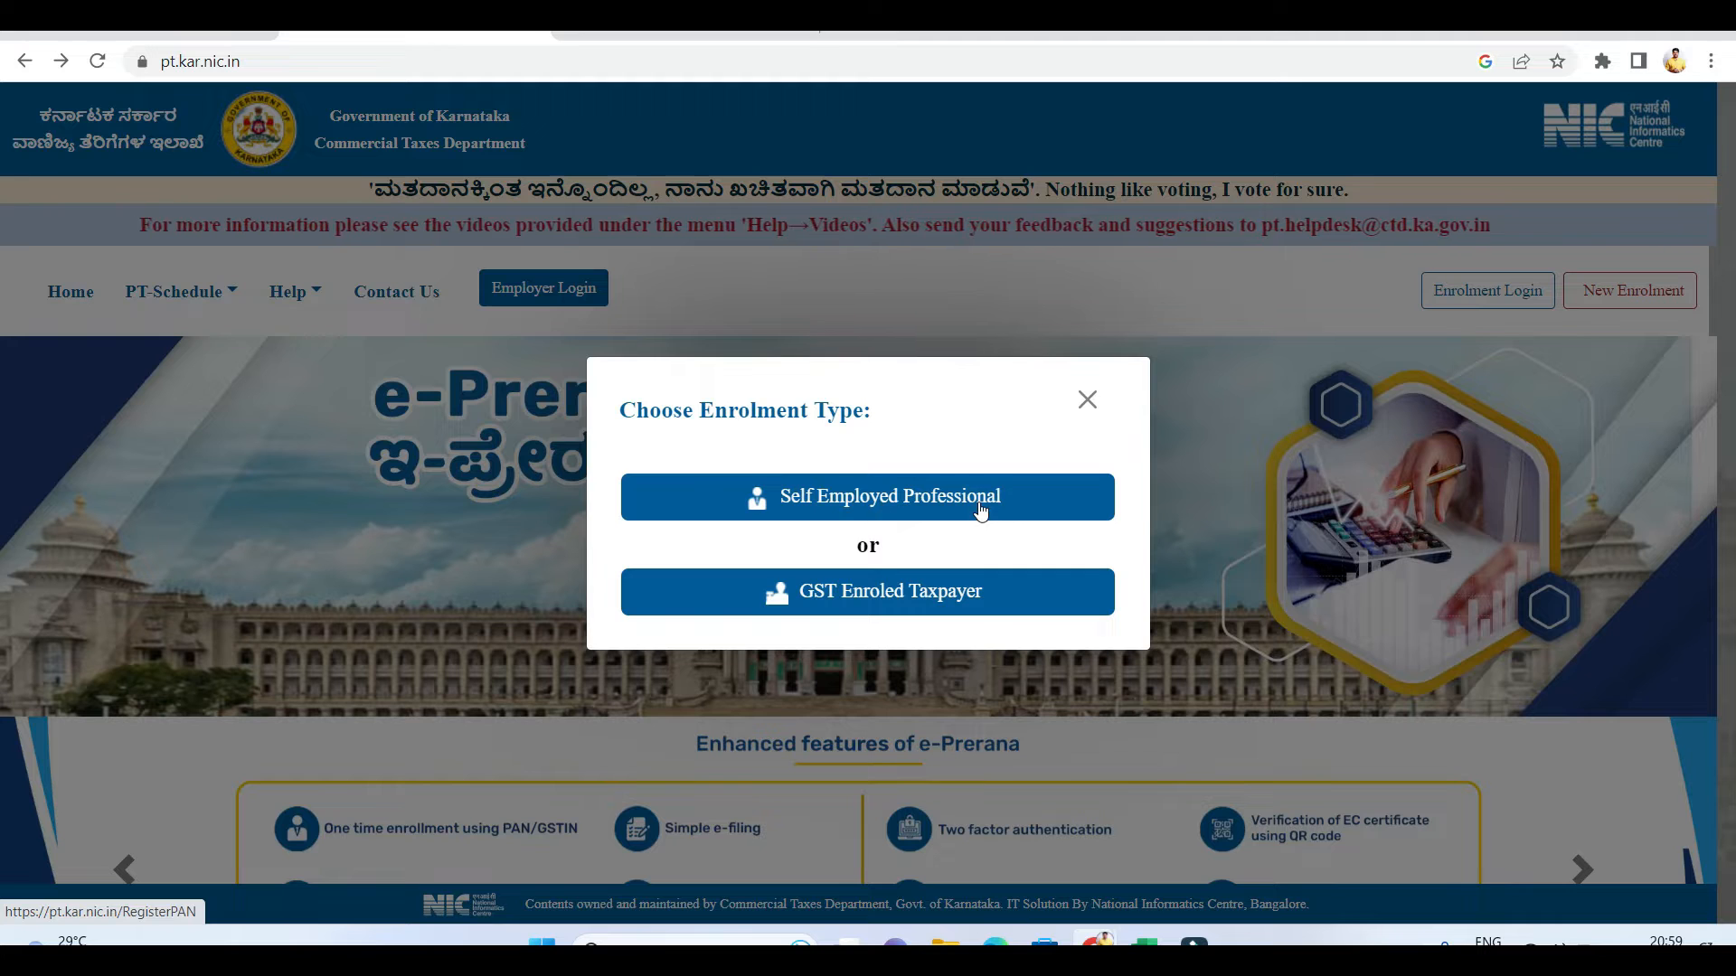
pyautogui.click(892, 496)
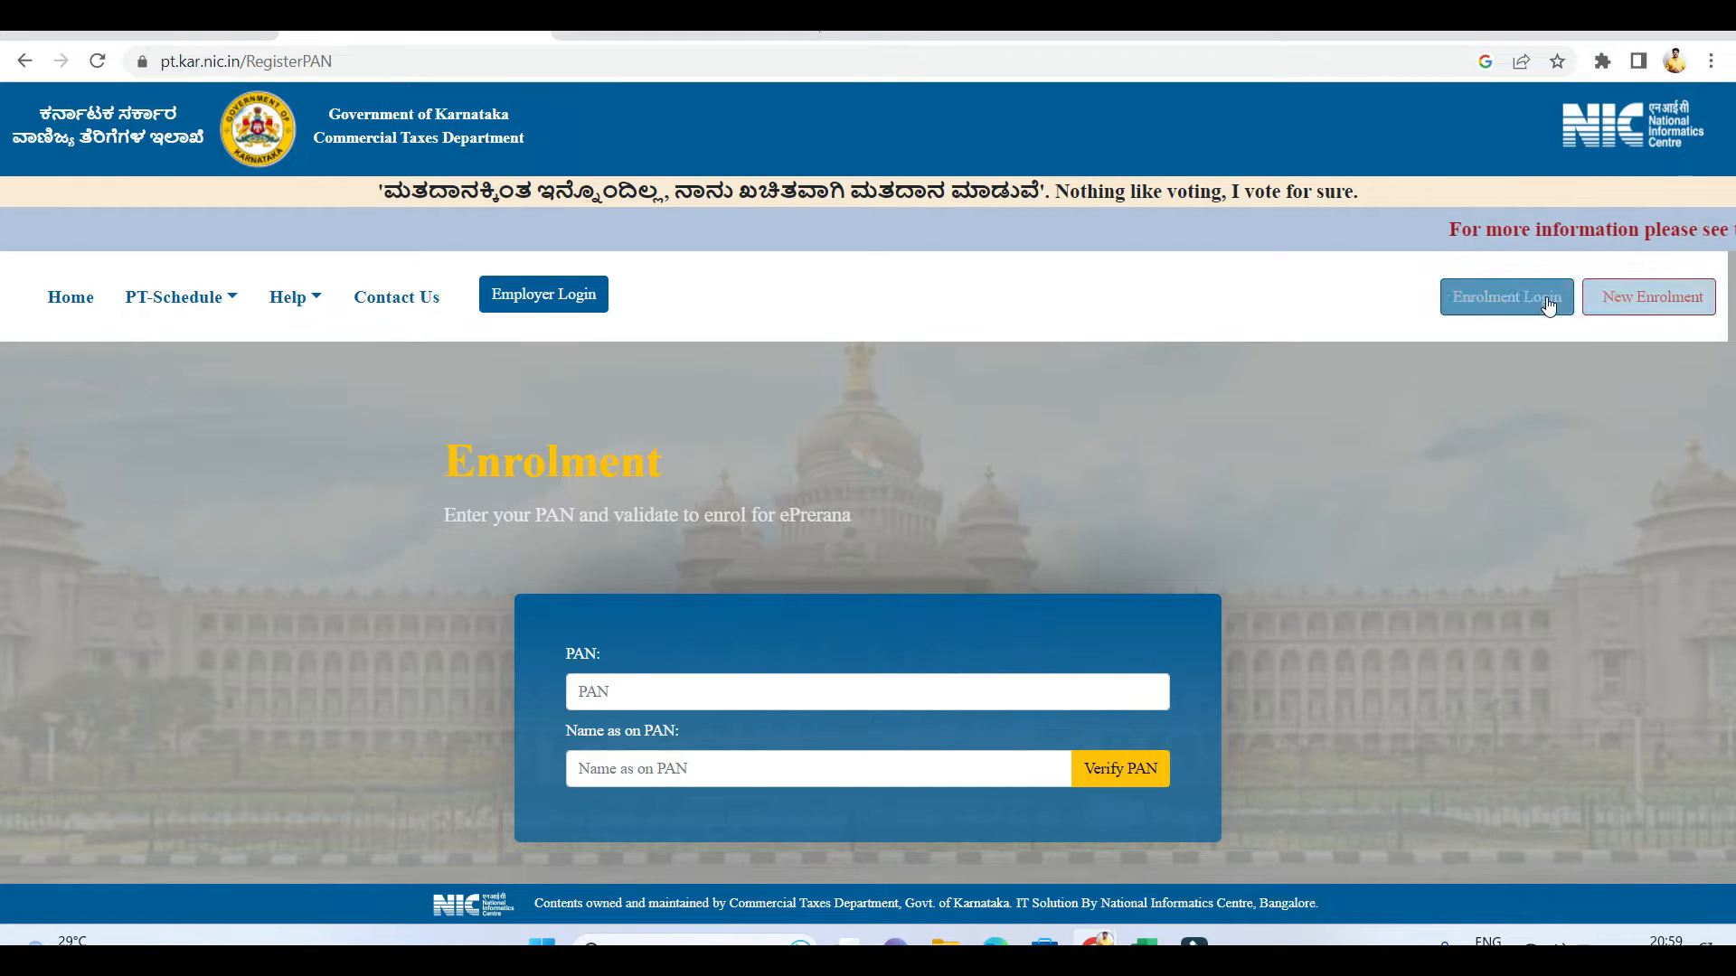
pyautogui.click(1618, 299)
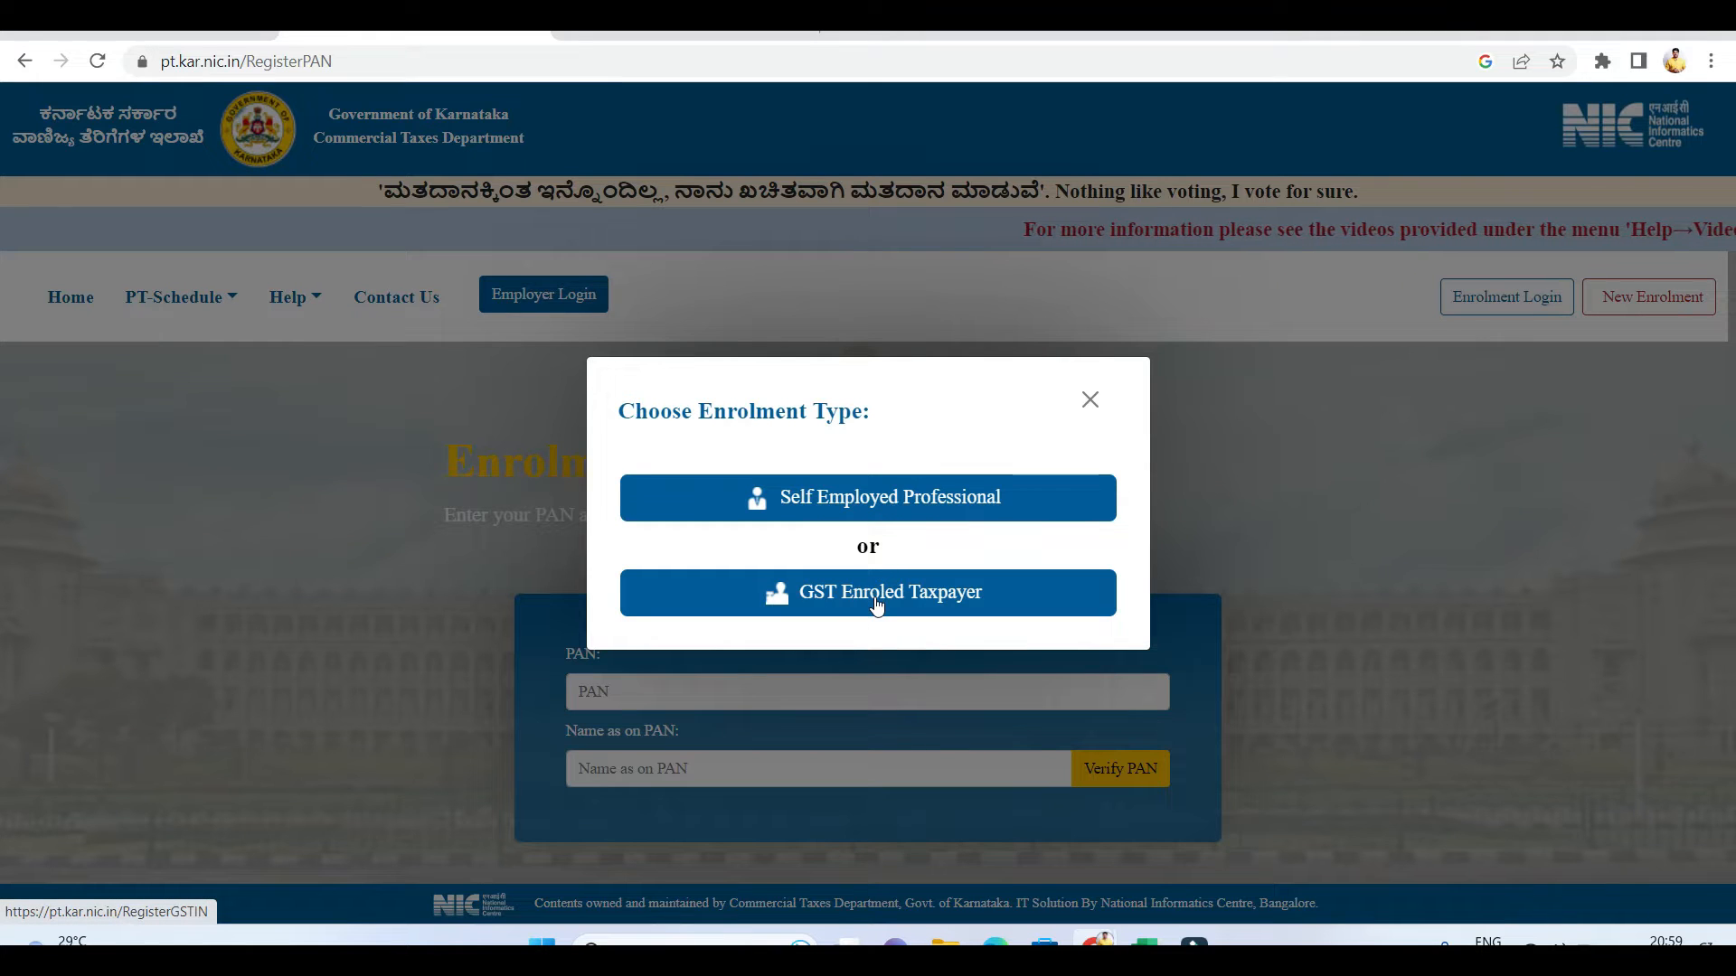
pyautogui.click(876, 604)
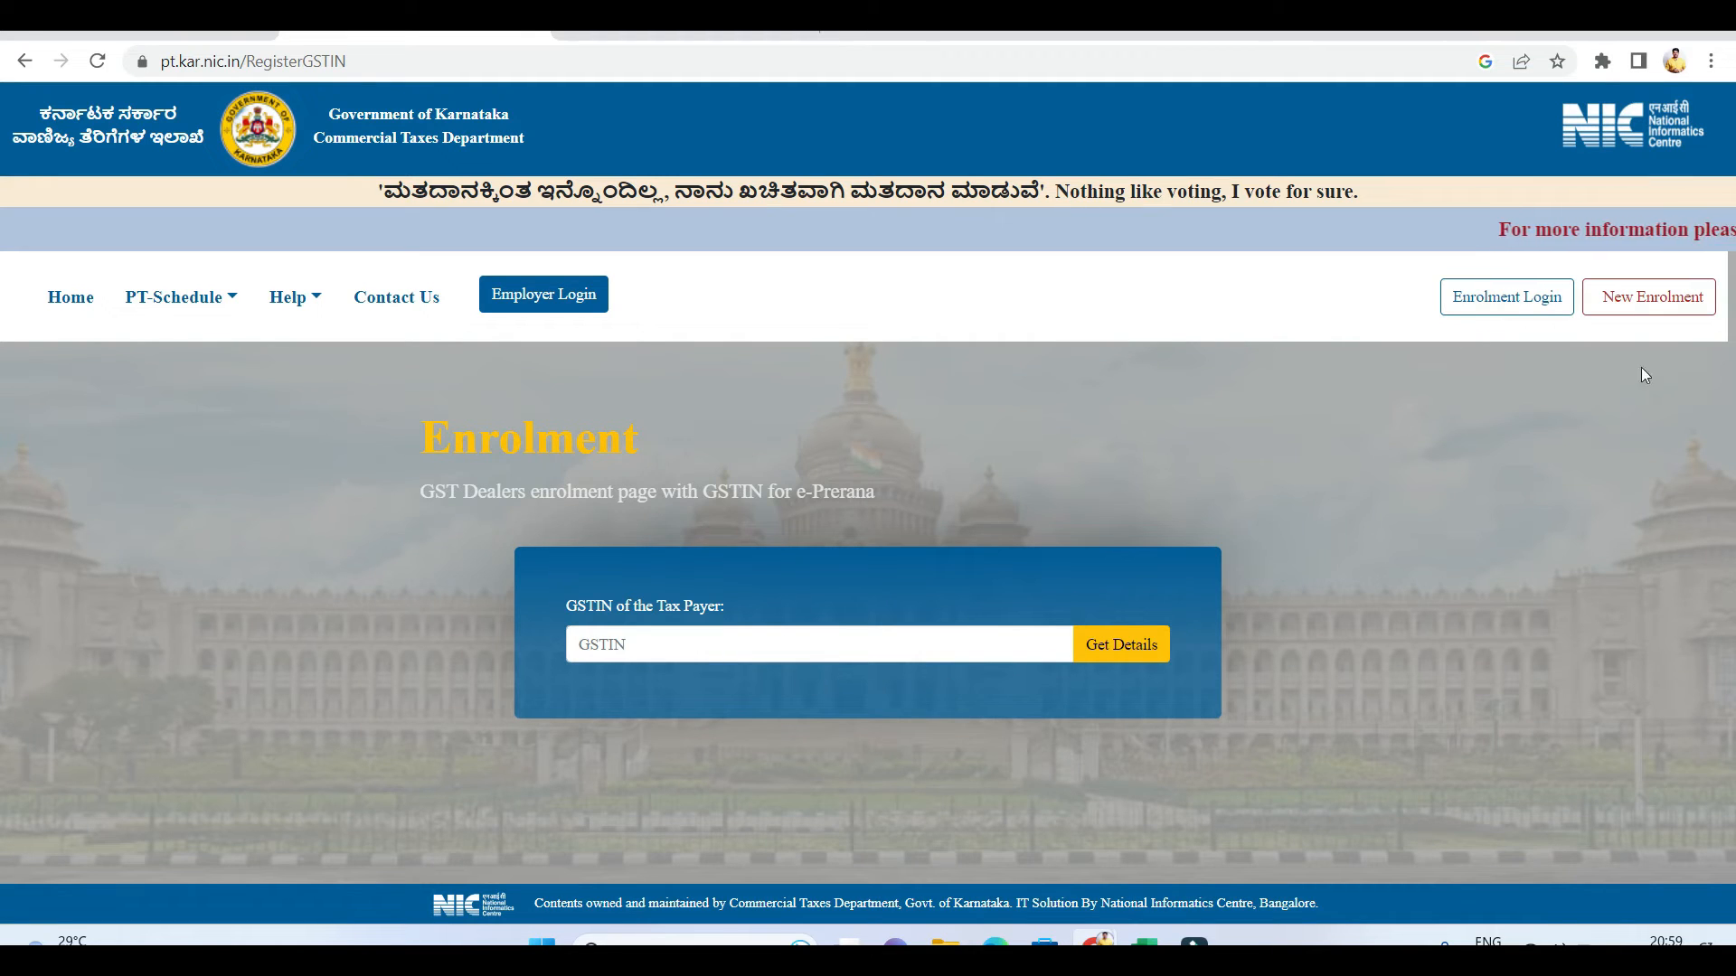
# - Look at the PAN field on the Self Employed Professional enrolment page
pyautogui.click(1641, 296)
pyautogui.click(859, 494)
pyautogui.click(632, 699)
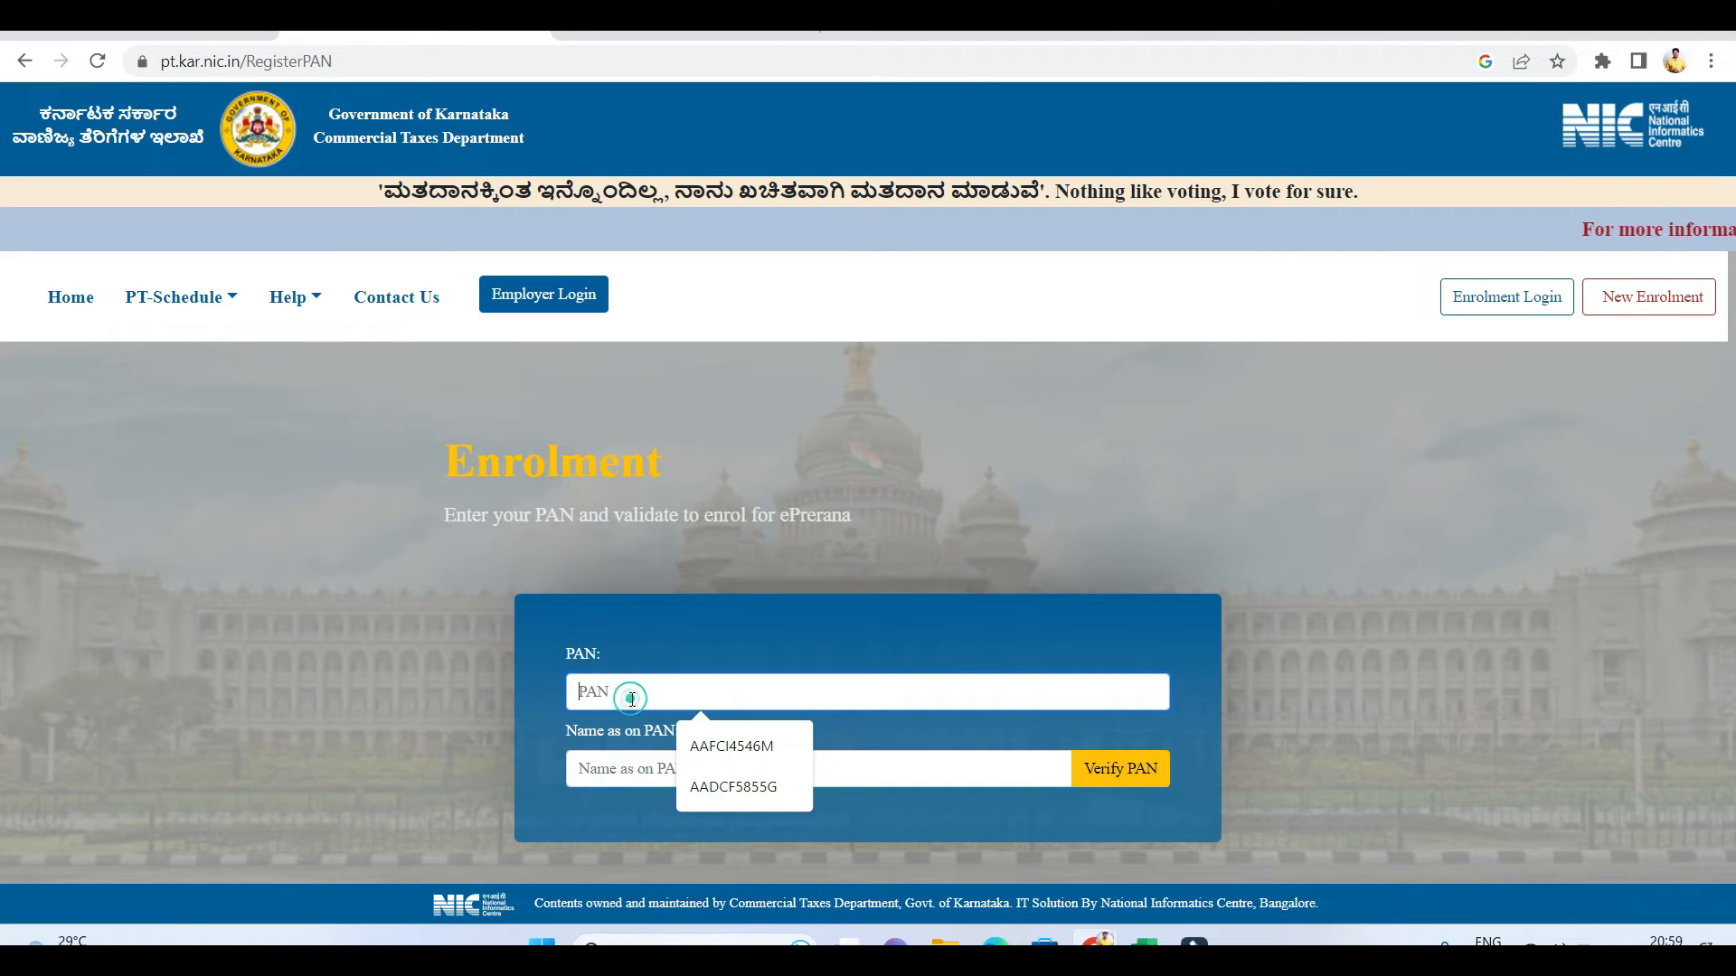
pyautogui.click(1358, 692)
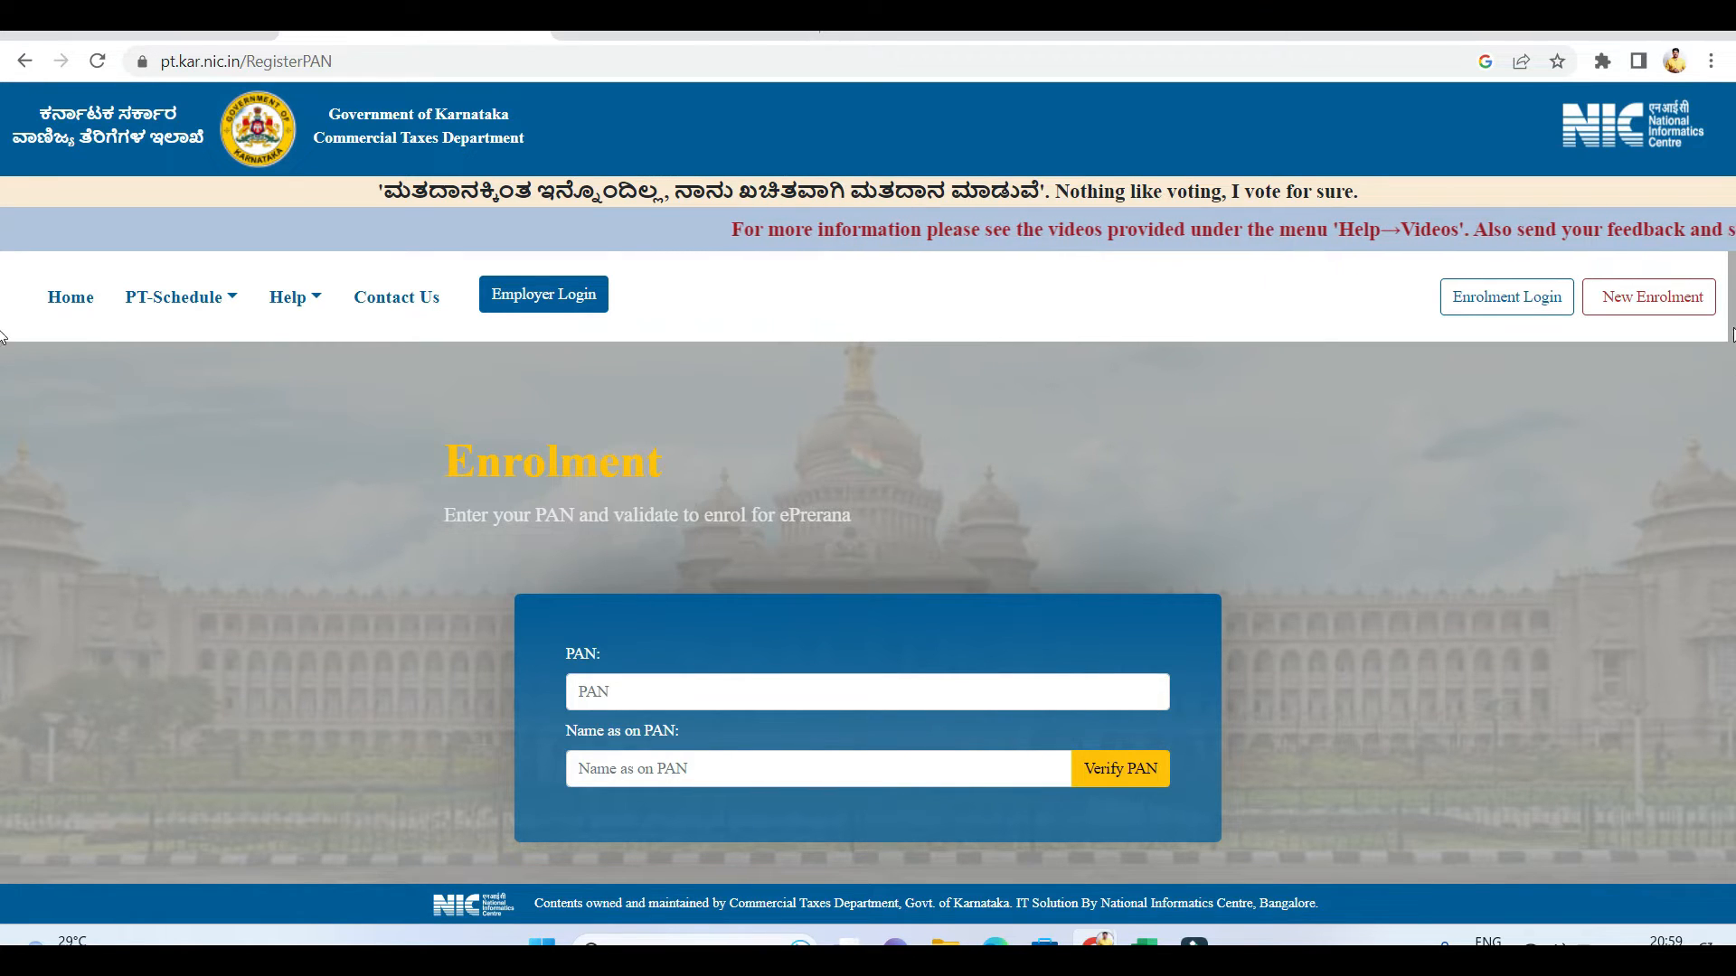
# - Start a new enrolment as a GST Enroled Taxpayer with the company's GSTIN and send the OTP to the registered mobile
pyautogui.click(1654, 301)
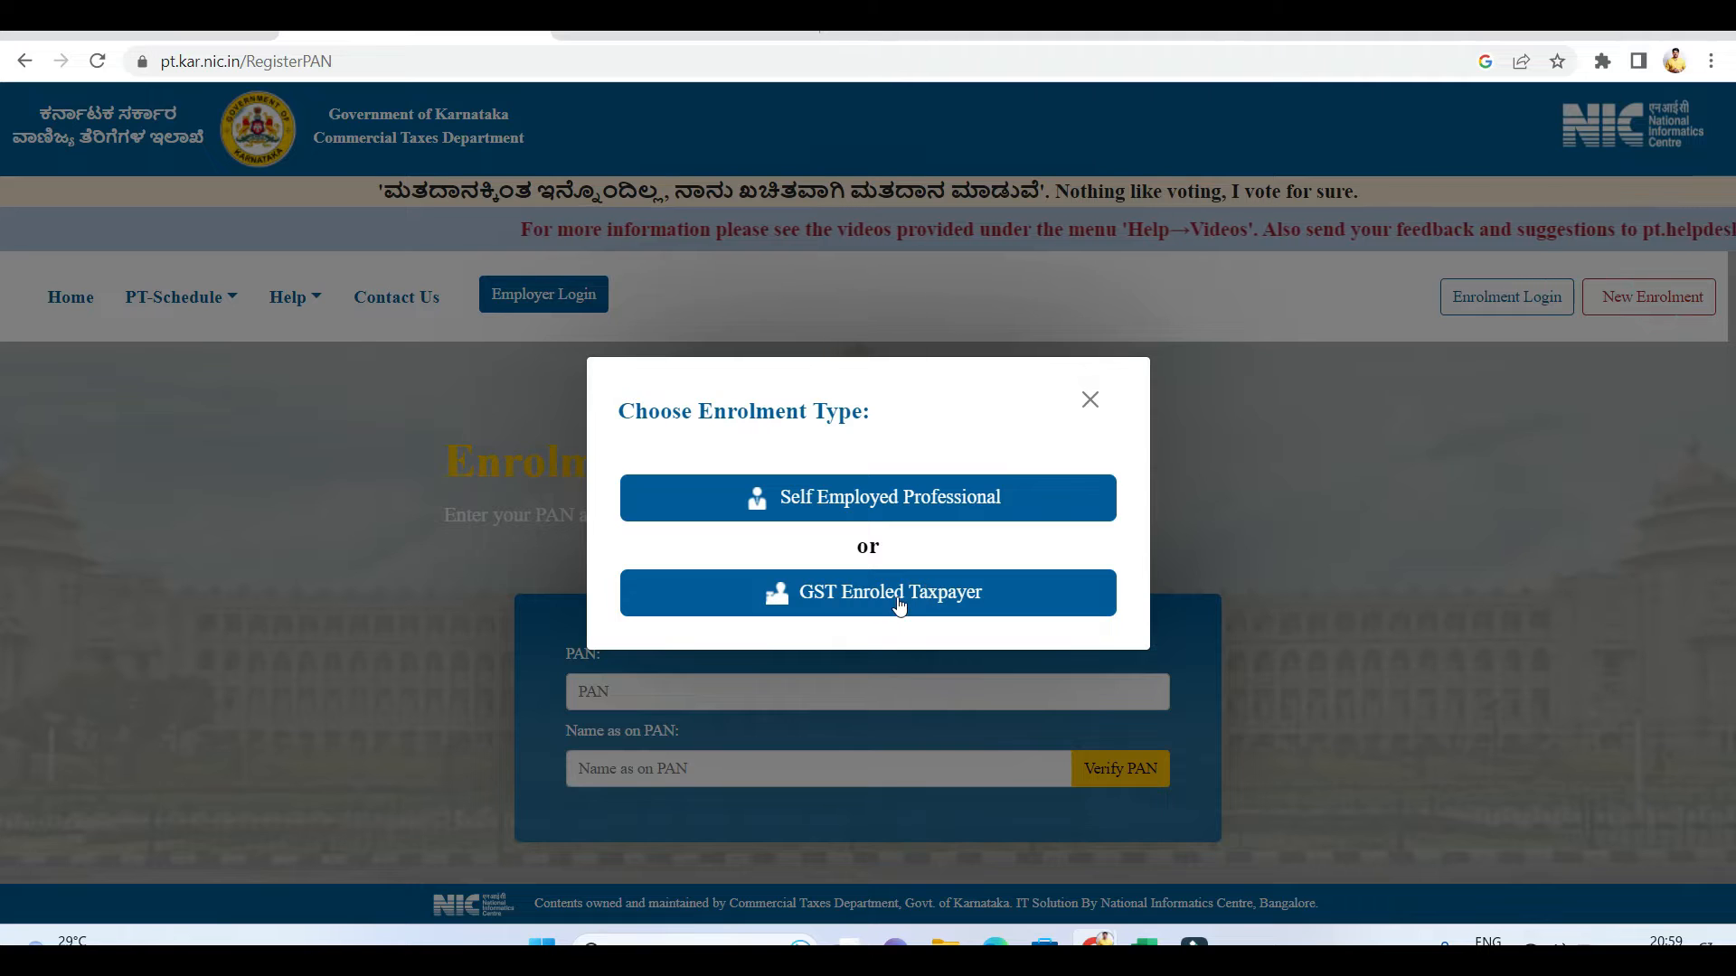
pyautogui.click(928, 594)
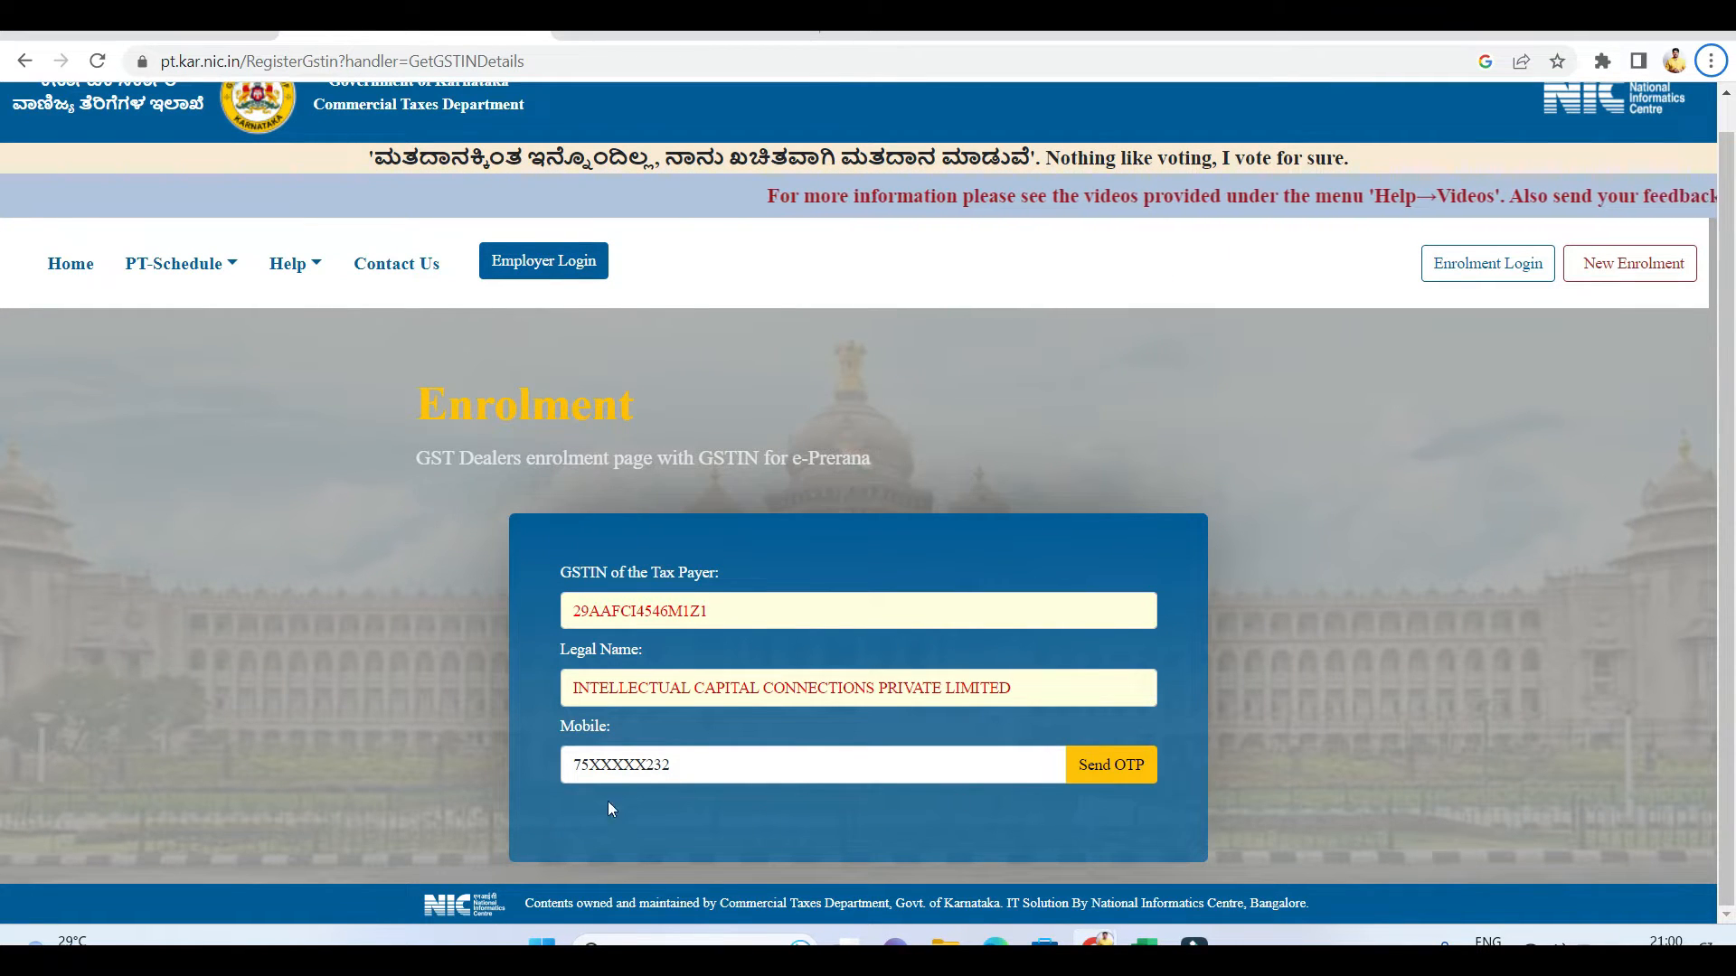
pyautogui.click(1103, 768)
pyautogui.scroll(-1, 839, 734)
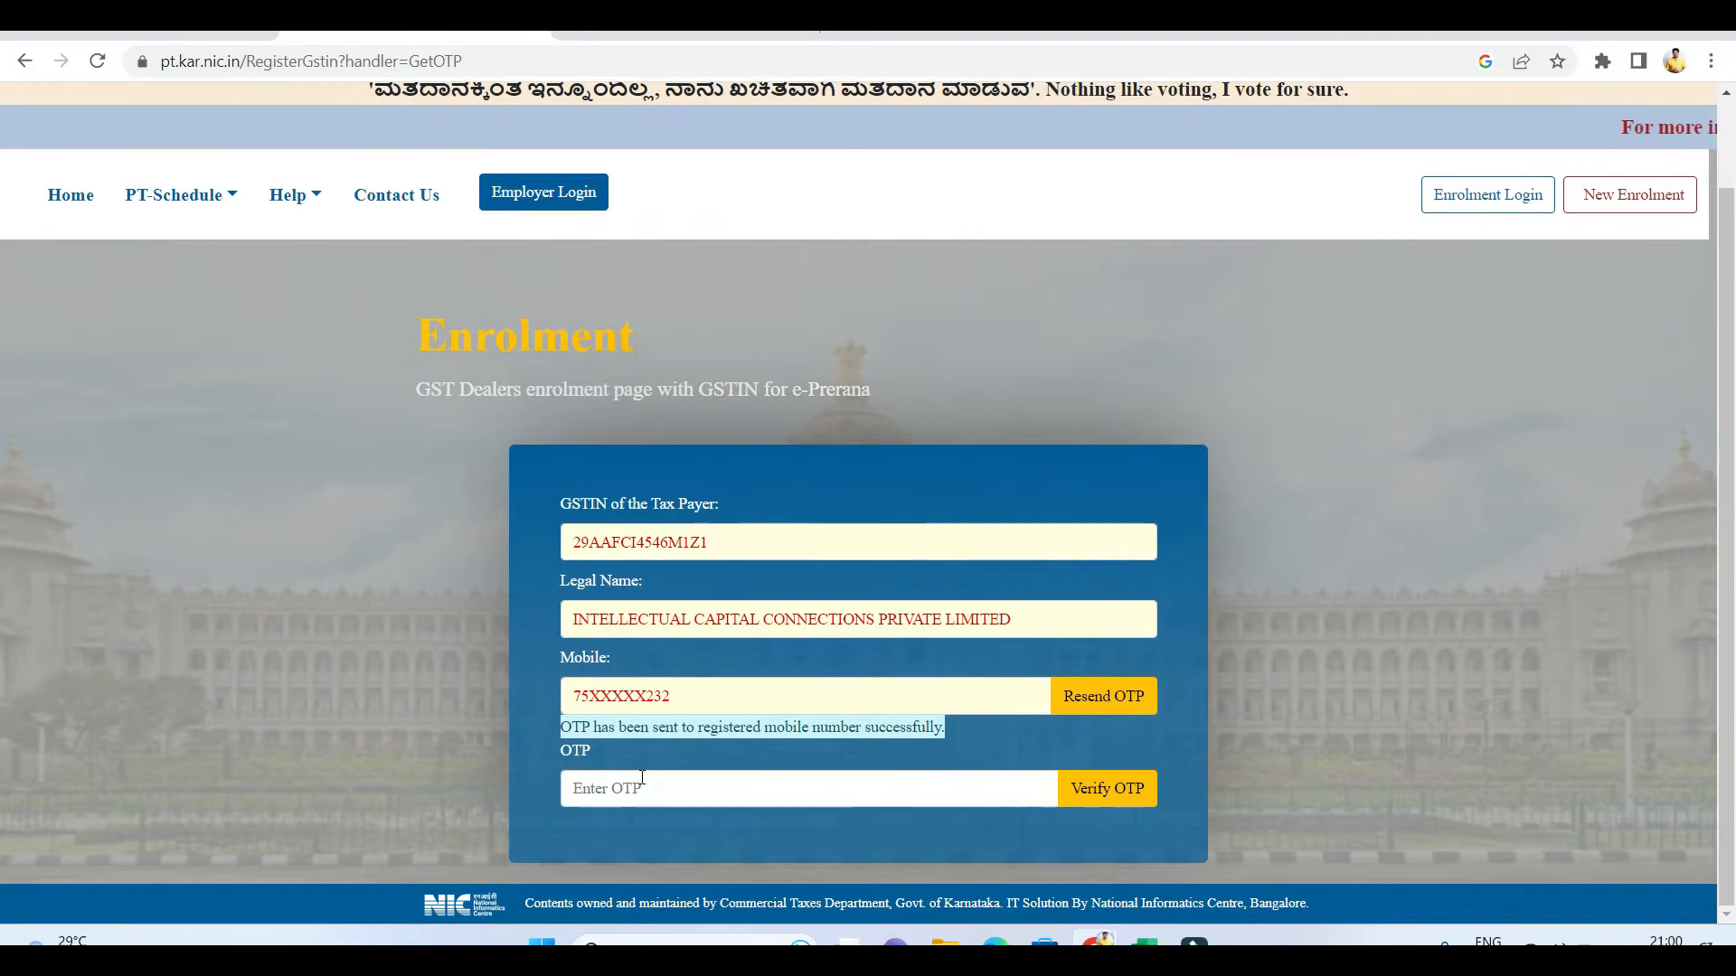
# - Enter the received OTP in the enrolment form and verify it
pyautogui.click(776, 787)
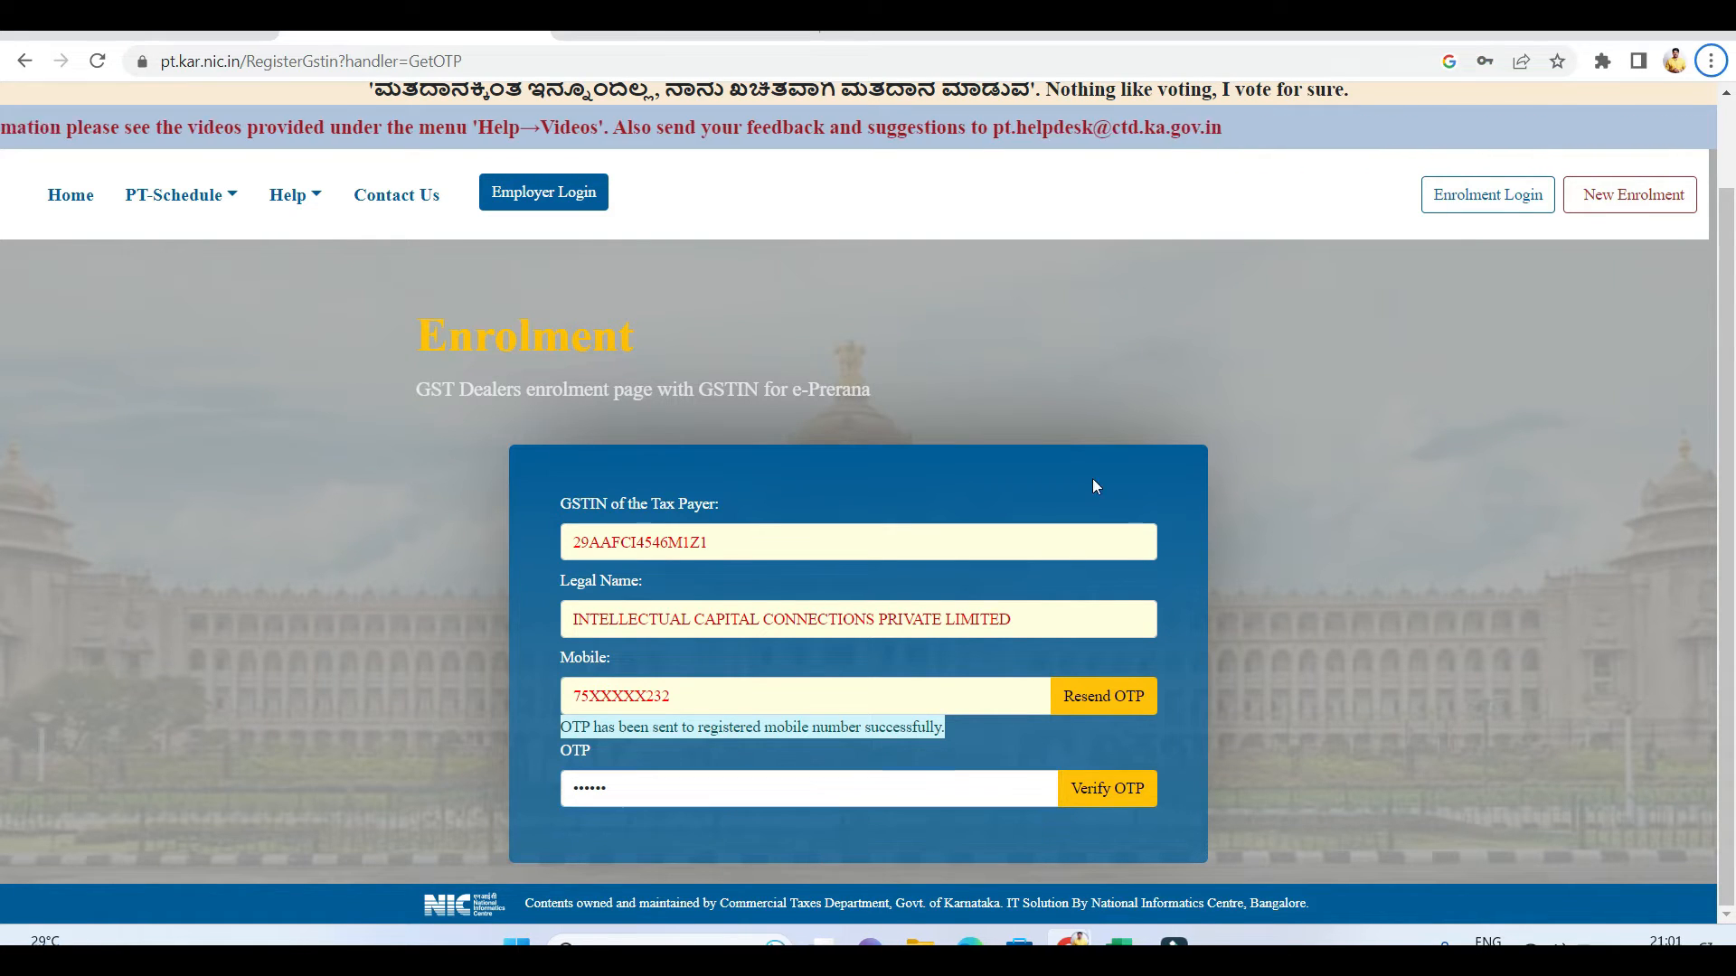
pyautogui.click(1099, 790)
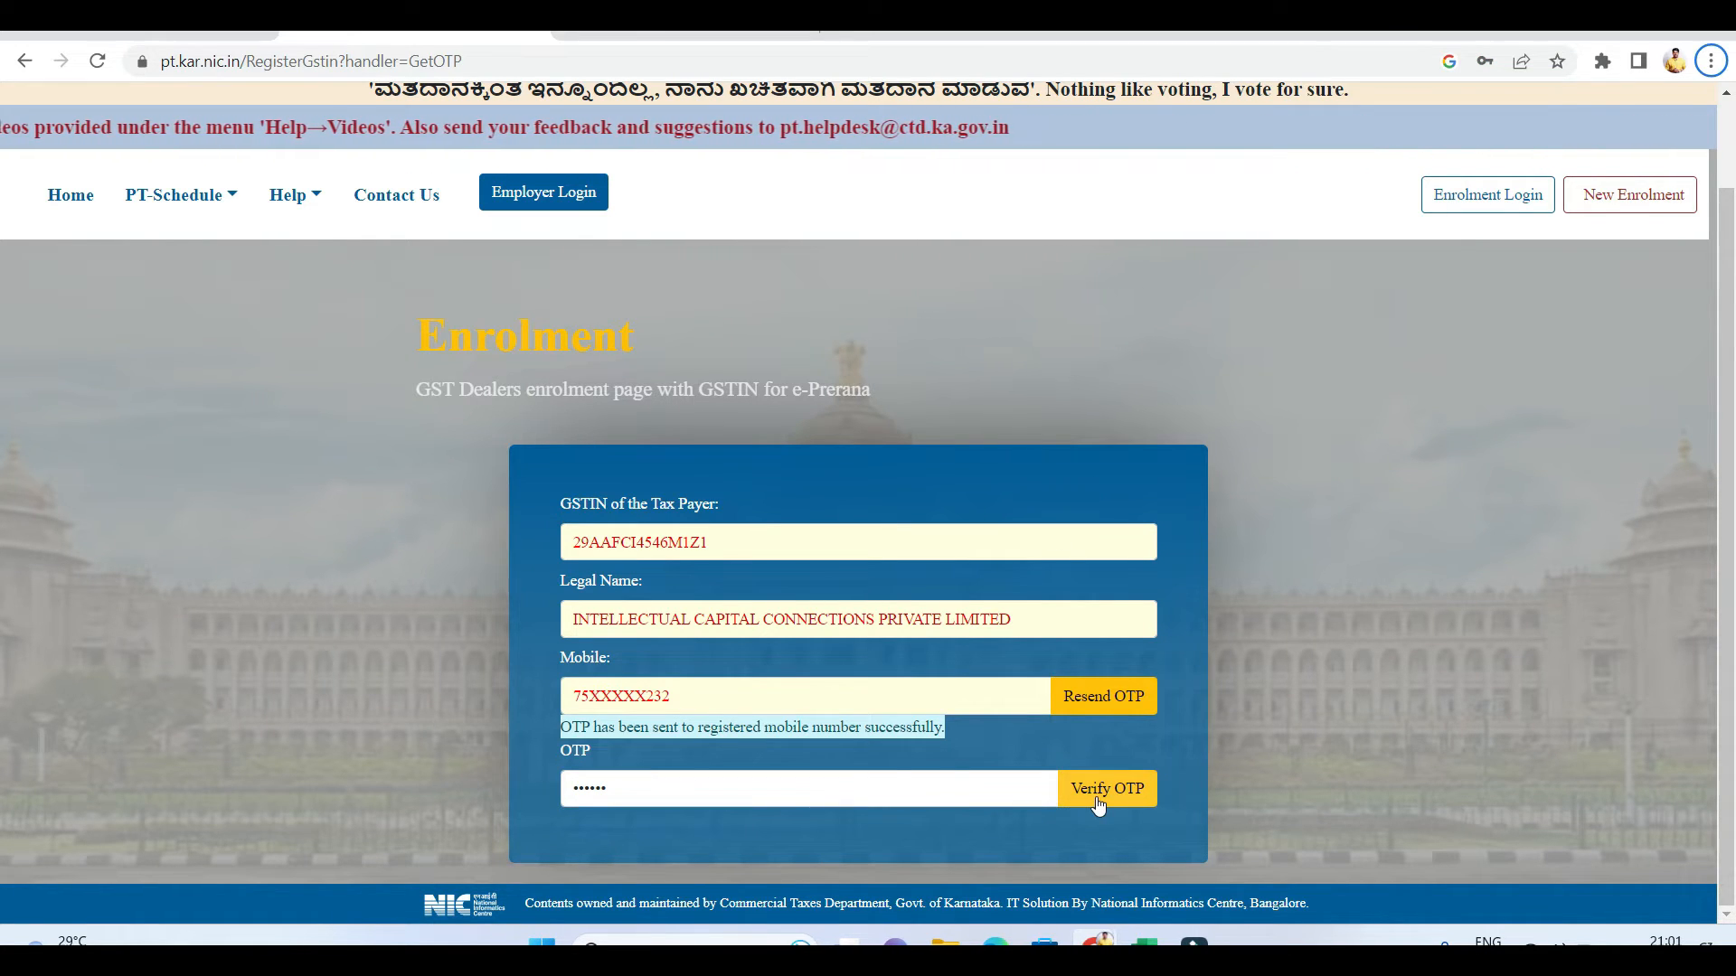
pyautogui.scroll(-4, 1130, 703)
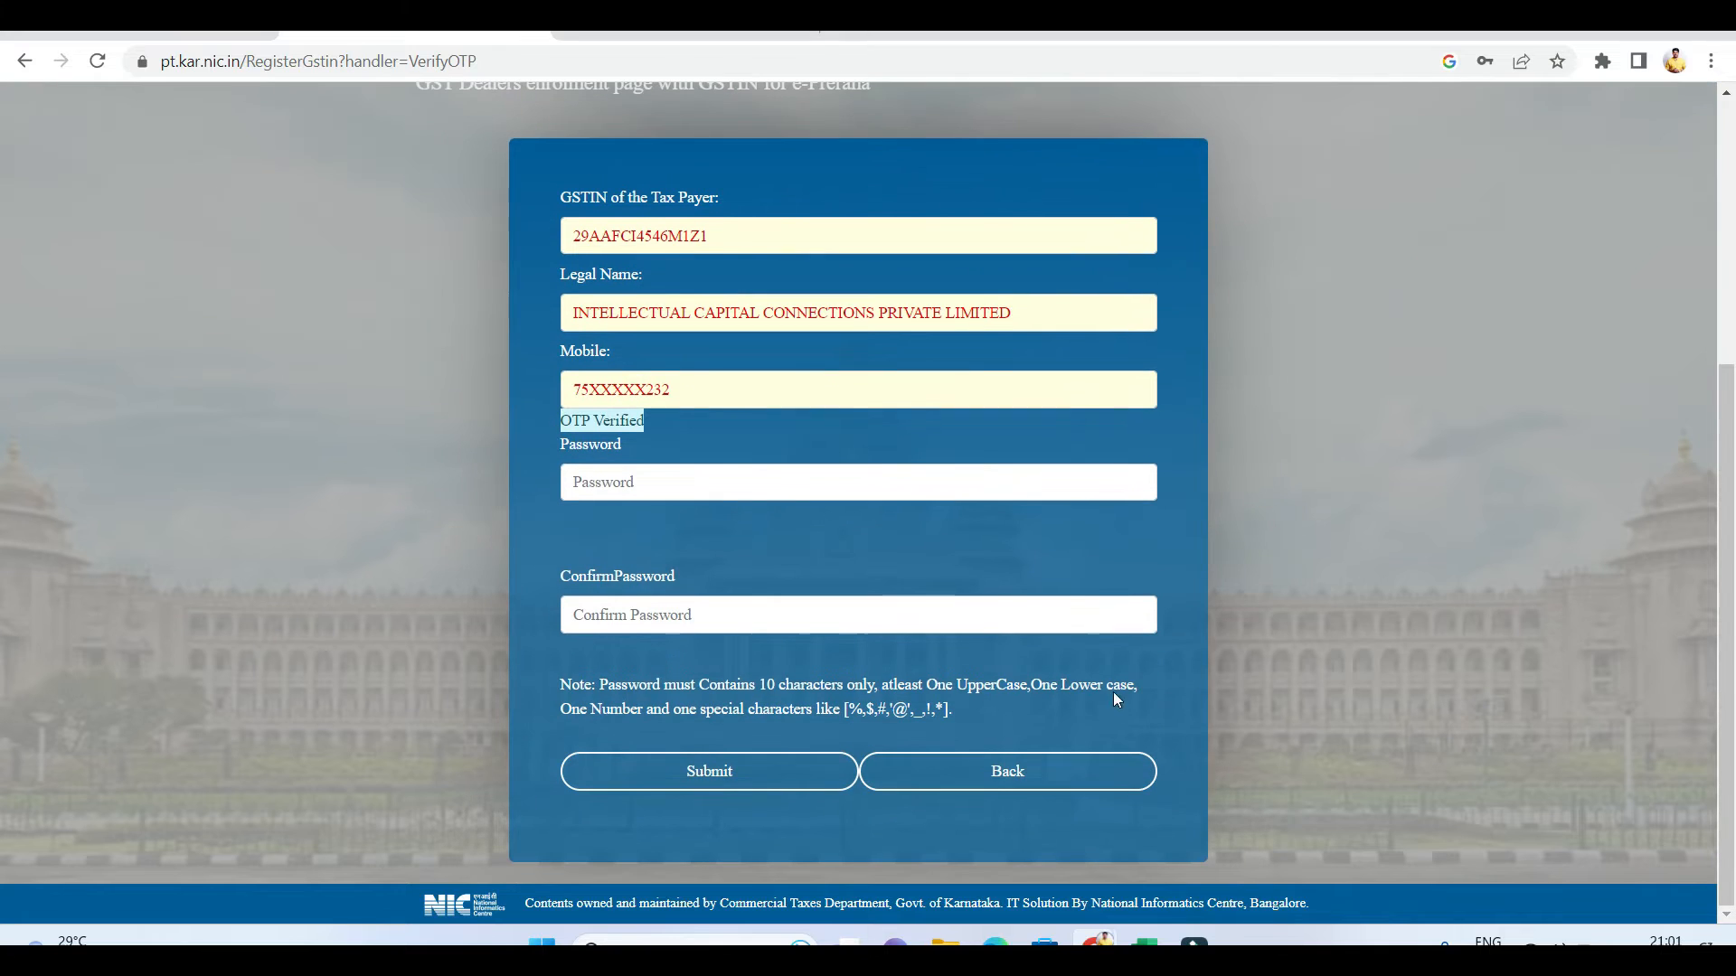
# - Enter and confirm the account password, submit the enrolment, and close the registration message
pyautogui.click(716, 491)
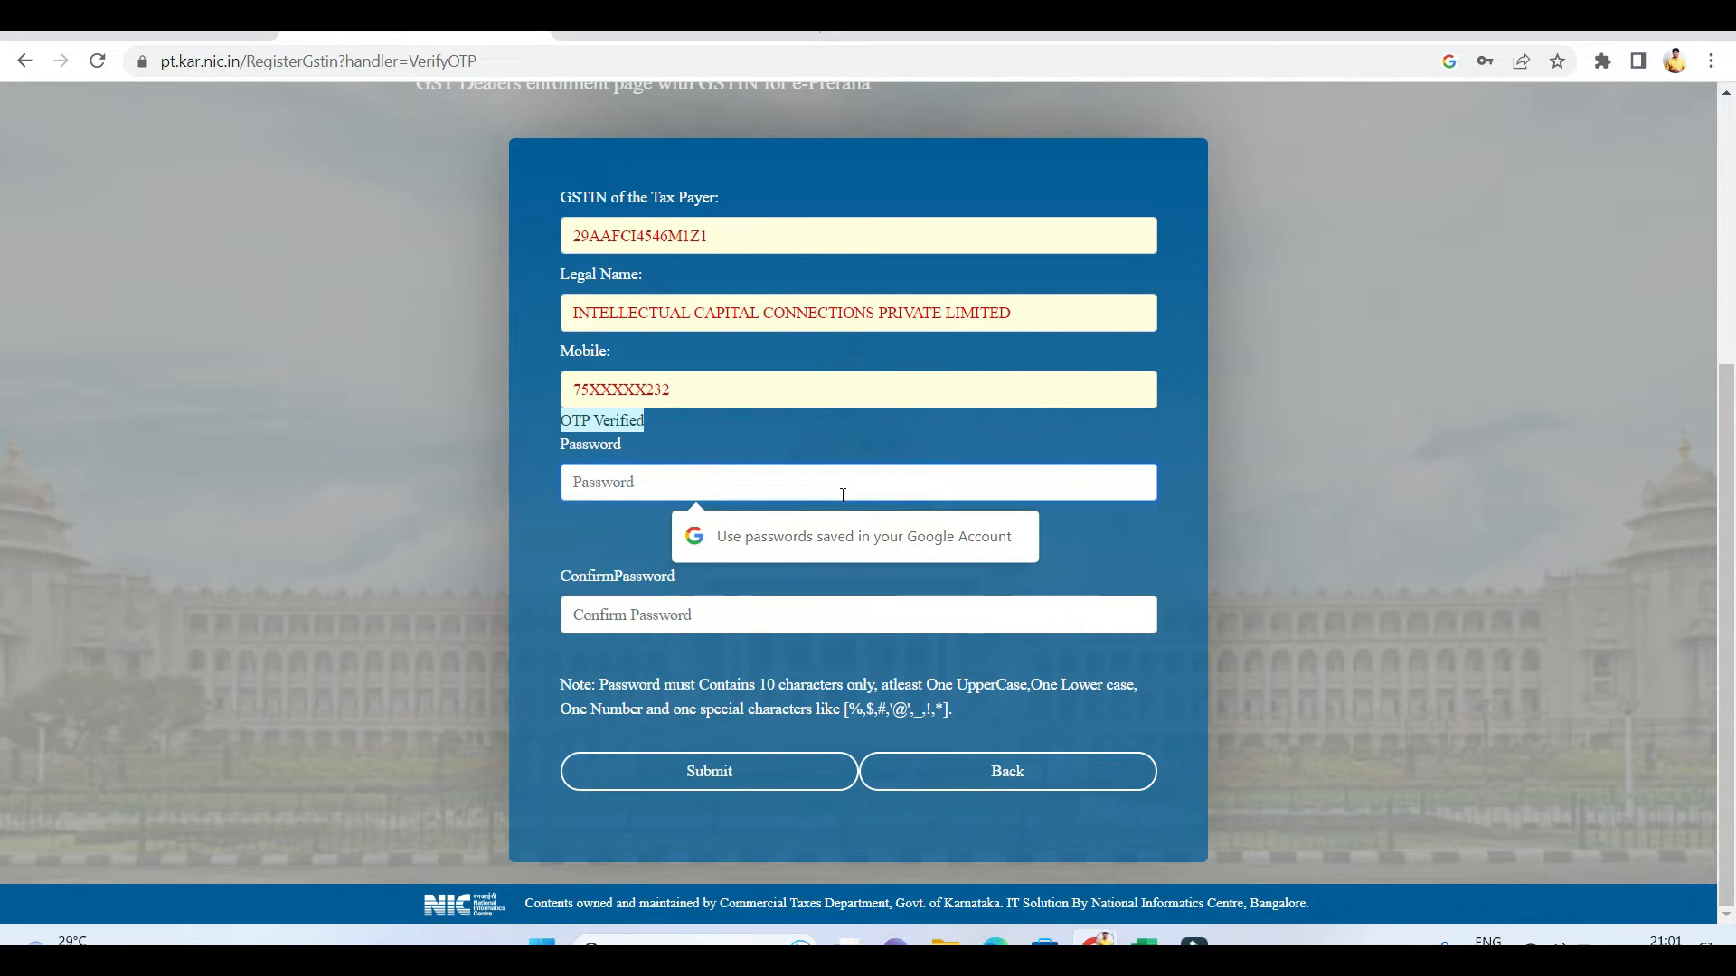
pyautogui.scroll(3, 1284, 542)
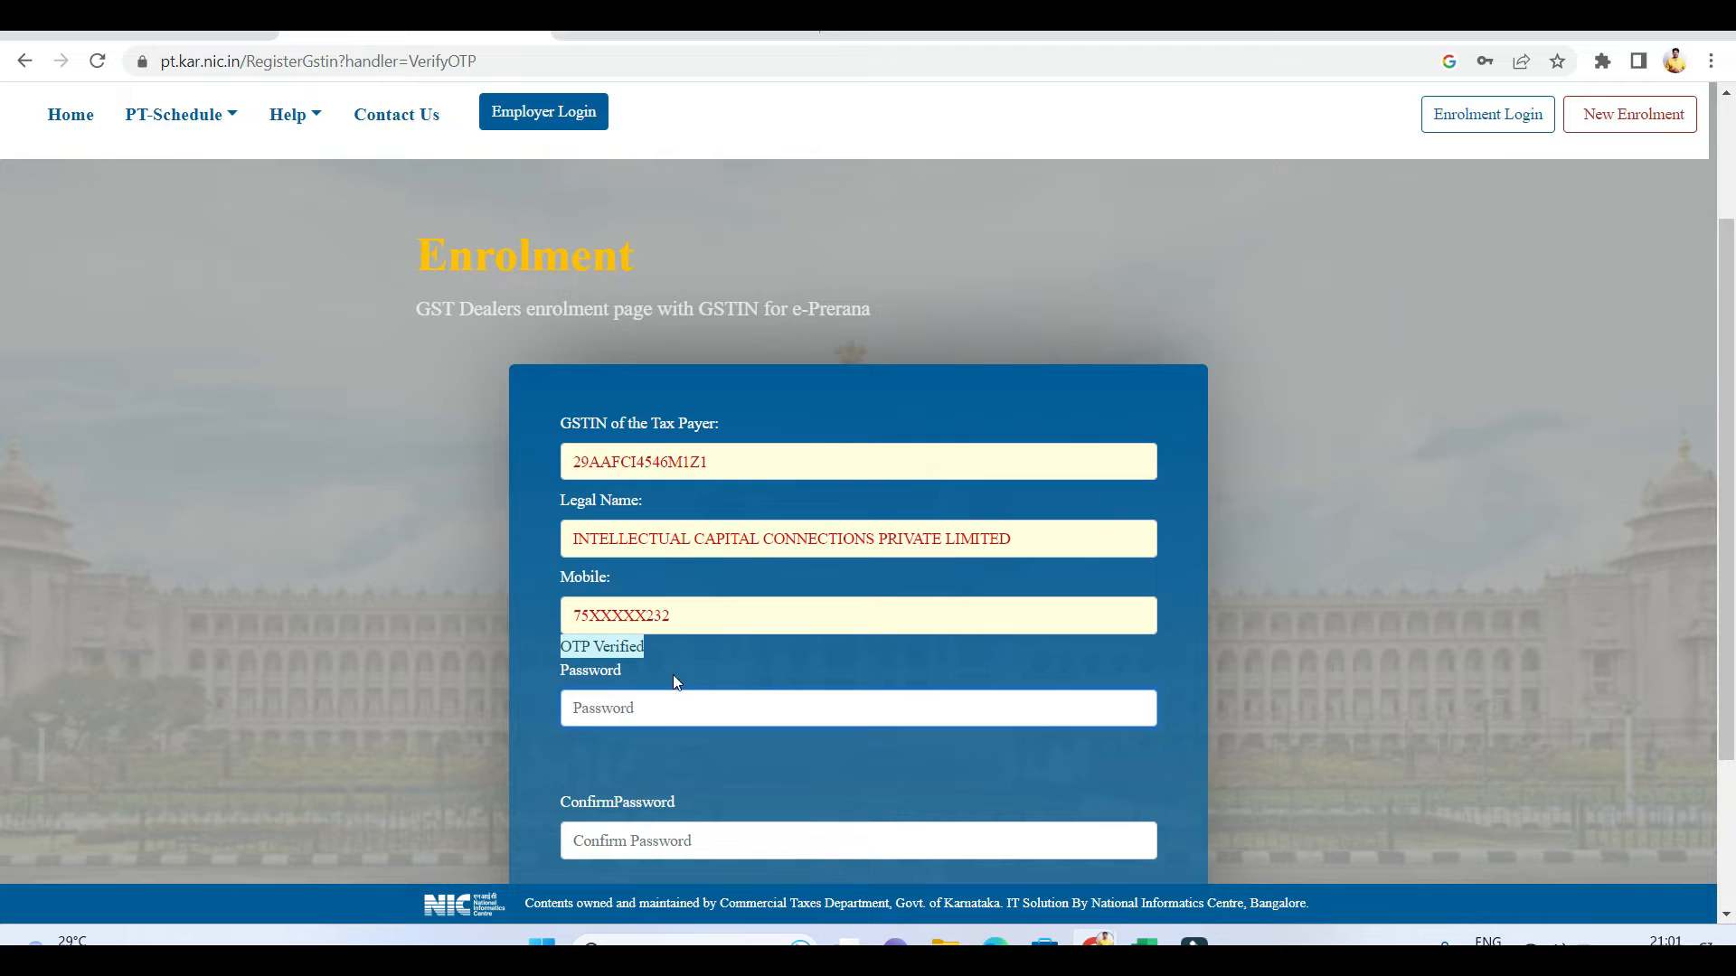
pyautogui.click(657, 716)
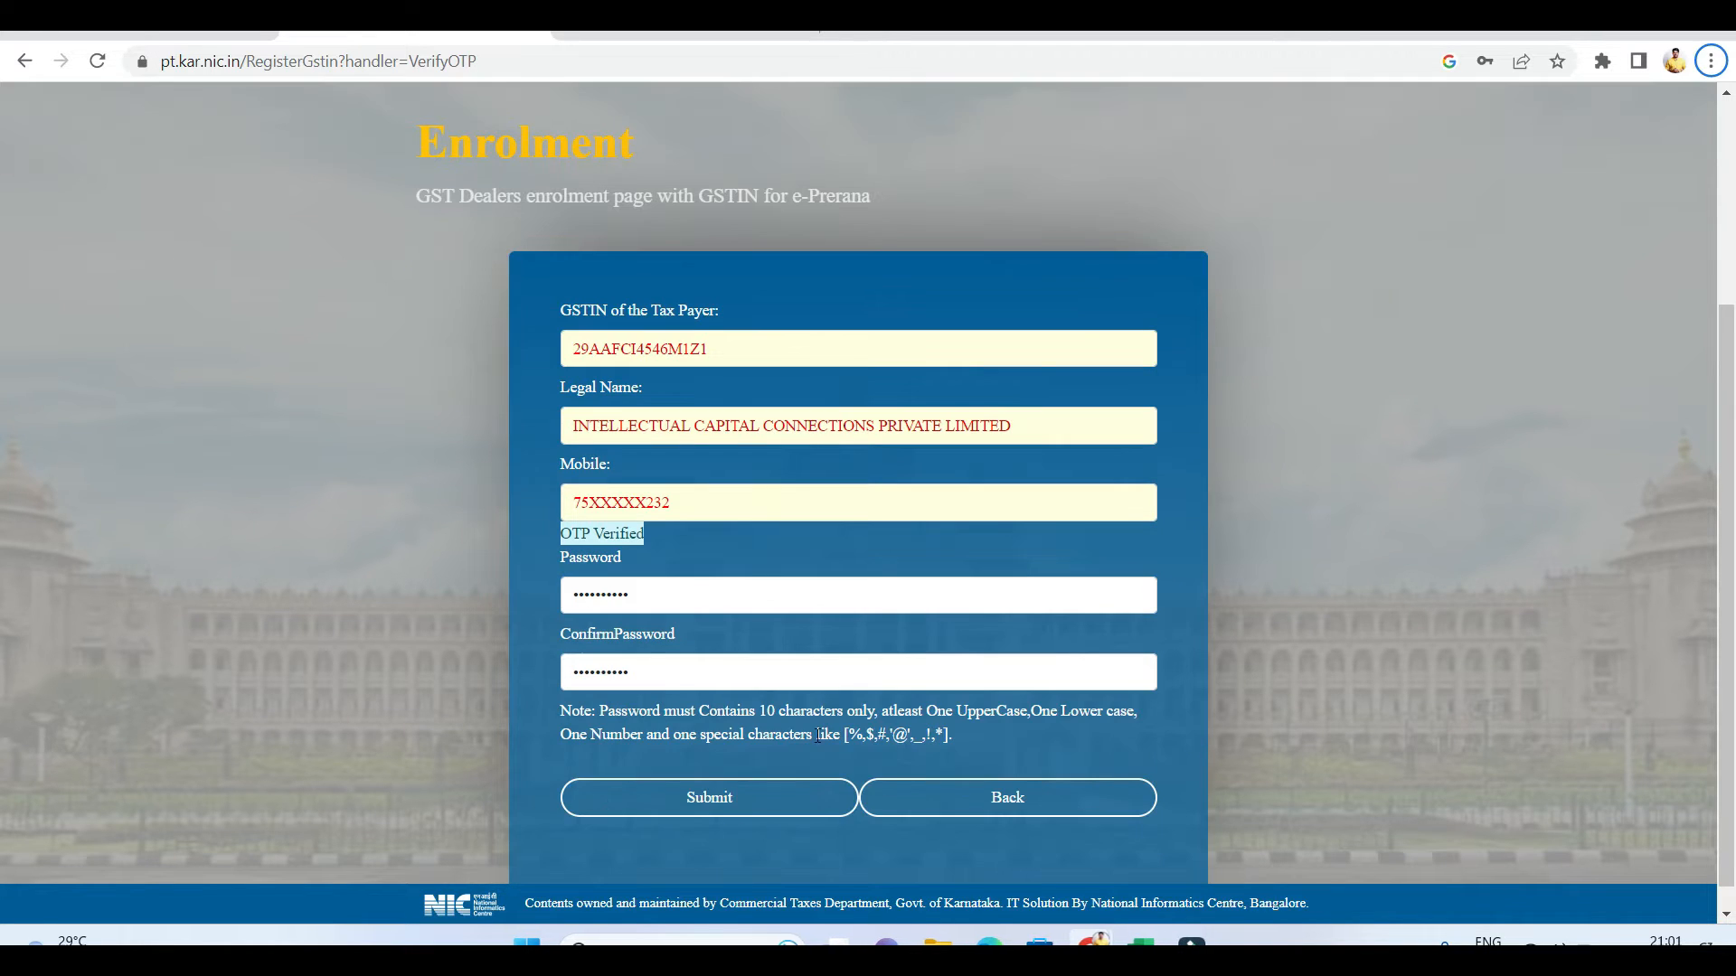
pyautogui.click(710, 800)
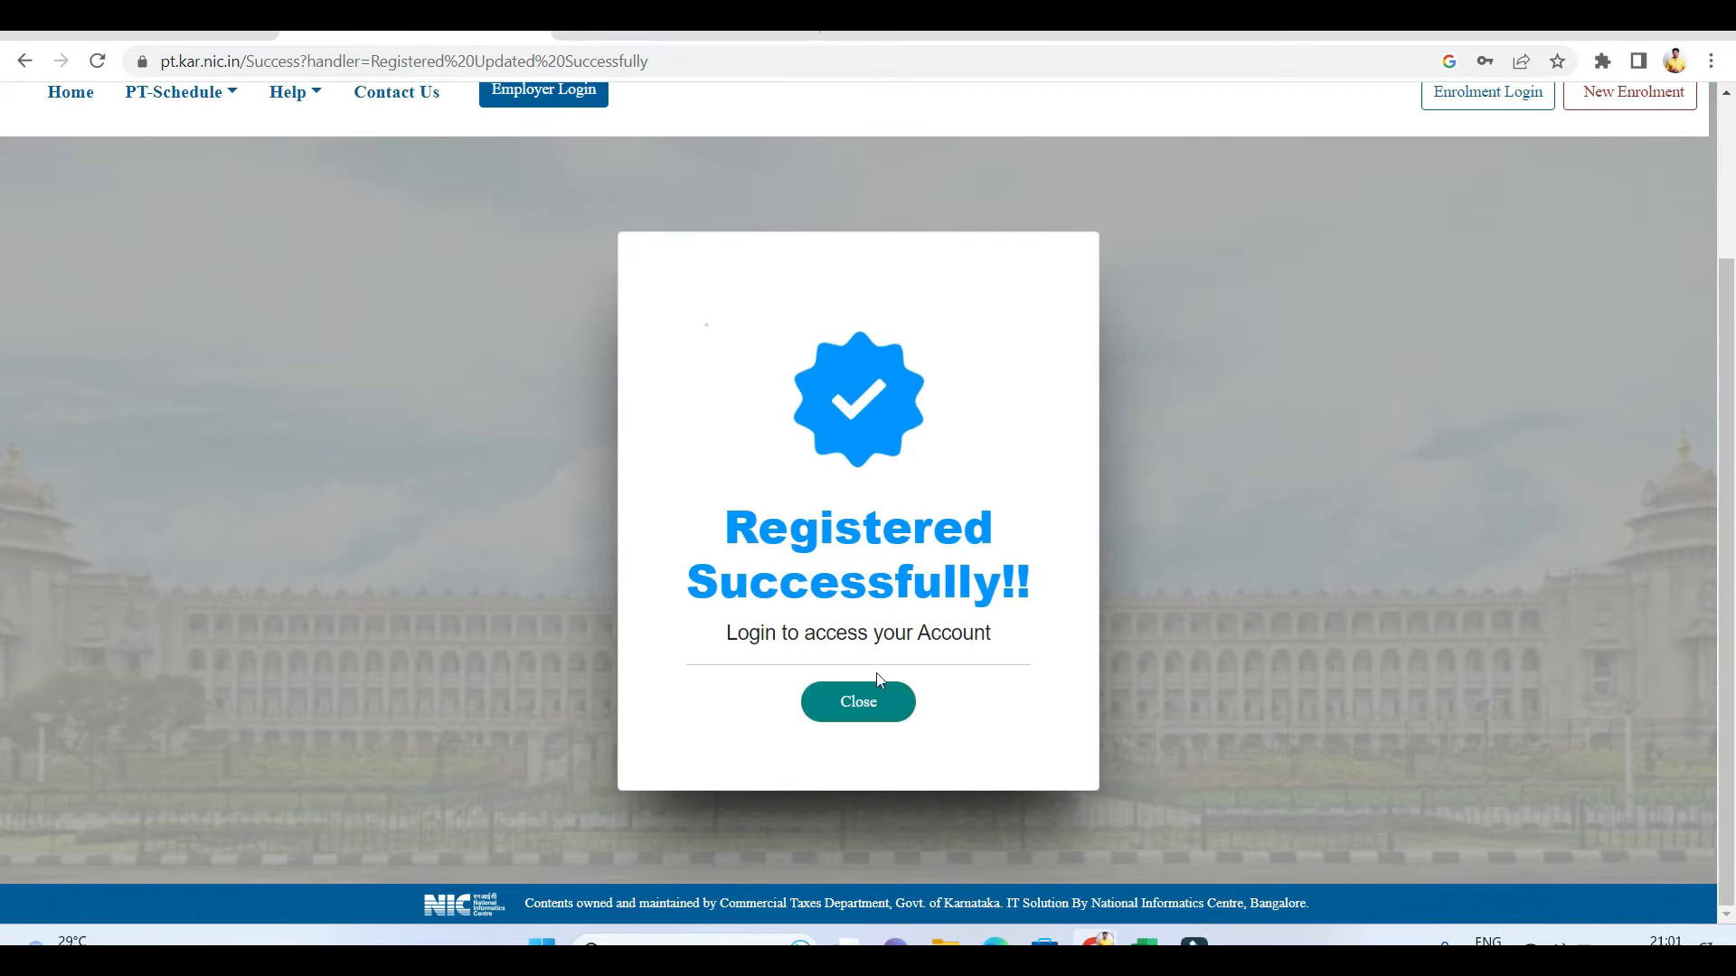
pyautogui.click(866, 698)
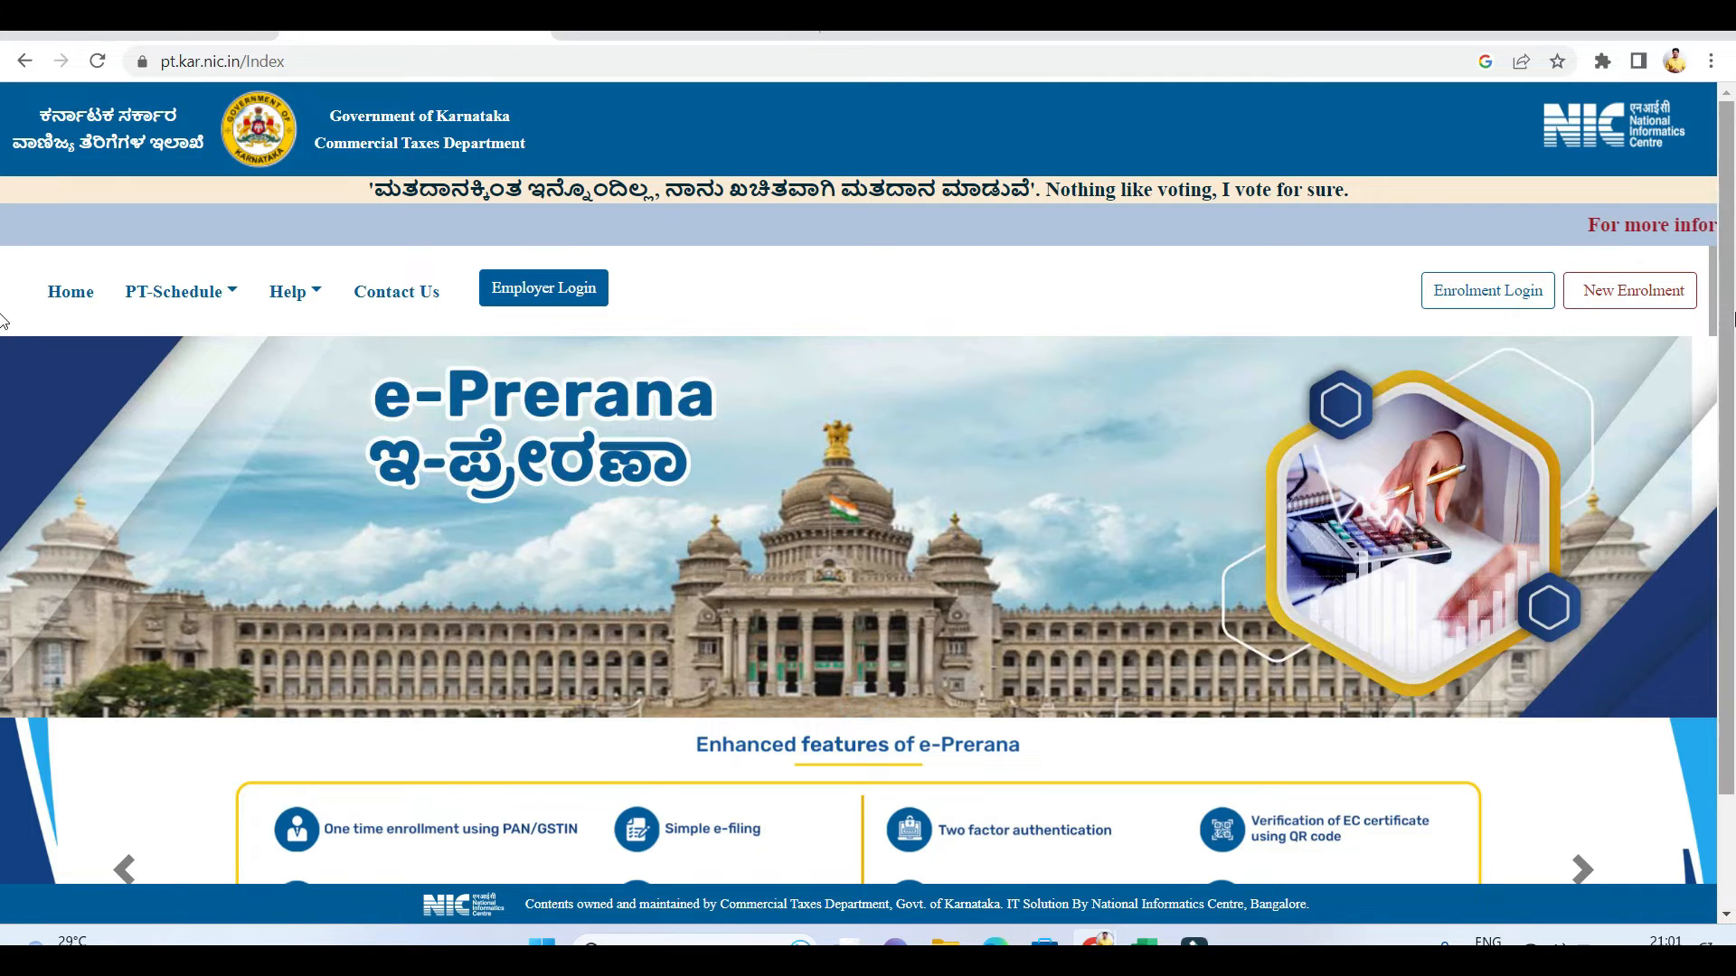
# - Log in to the enrolment account with the GSTIN and account password, and dismiss the profile notice
pyautogui.click(1496, 294)
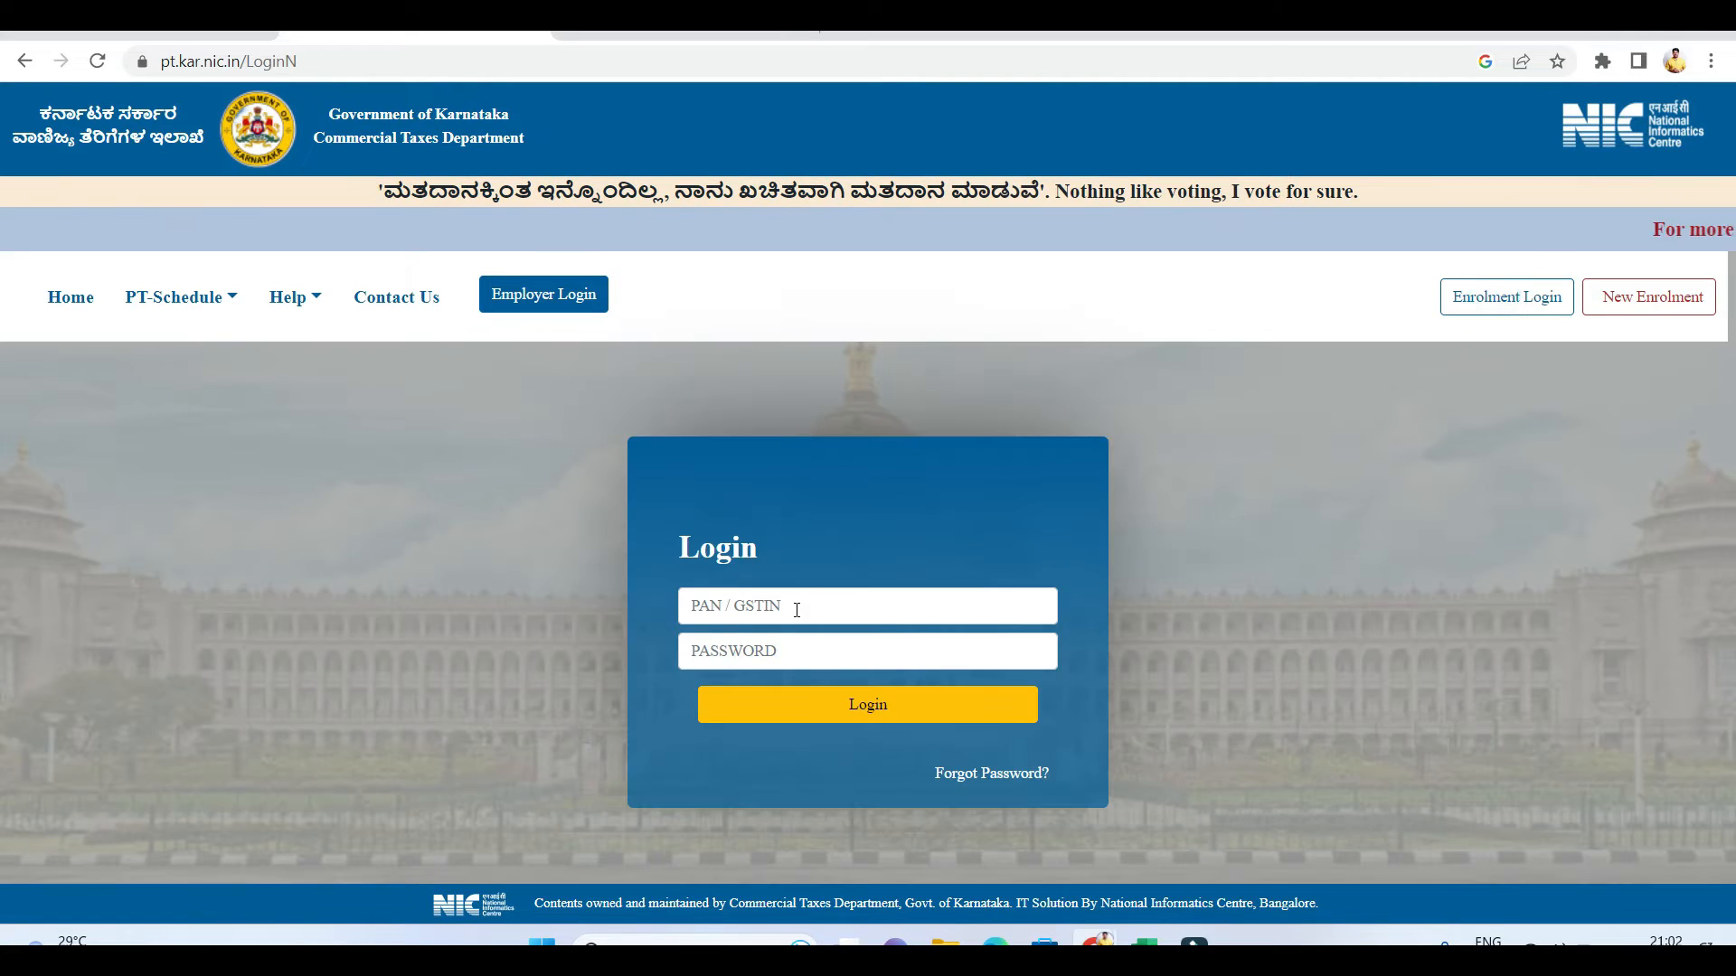
pyautogui.click(796, 610)
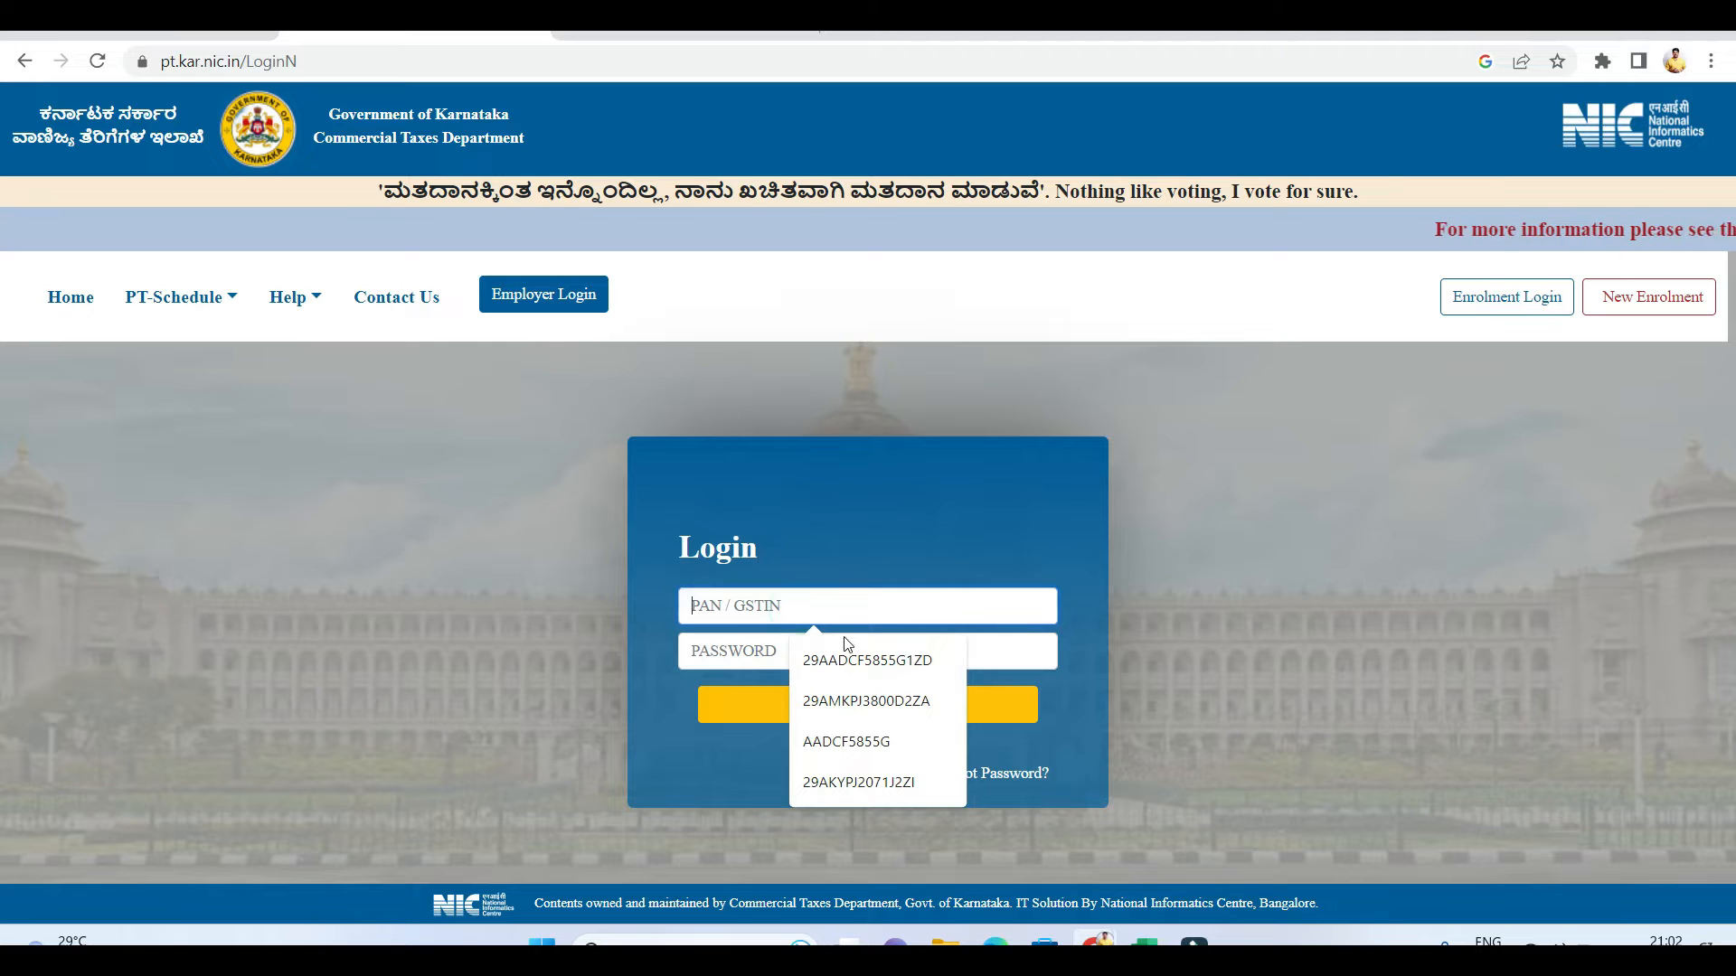
pyautogui.click(903, 534)
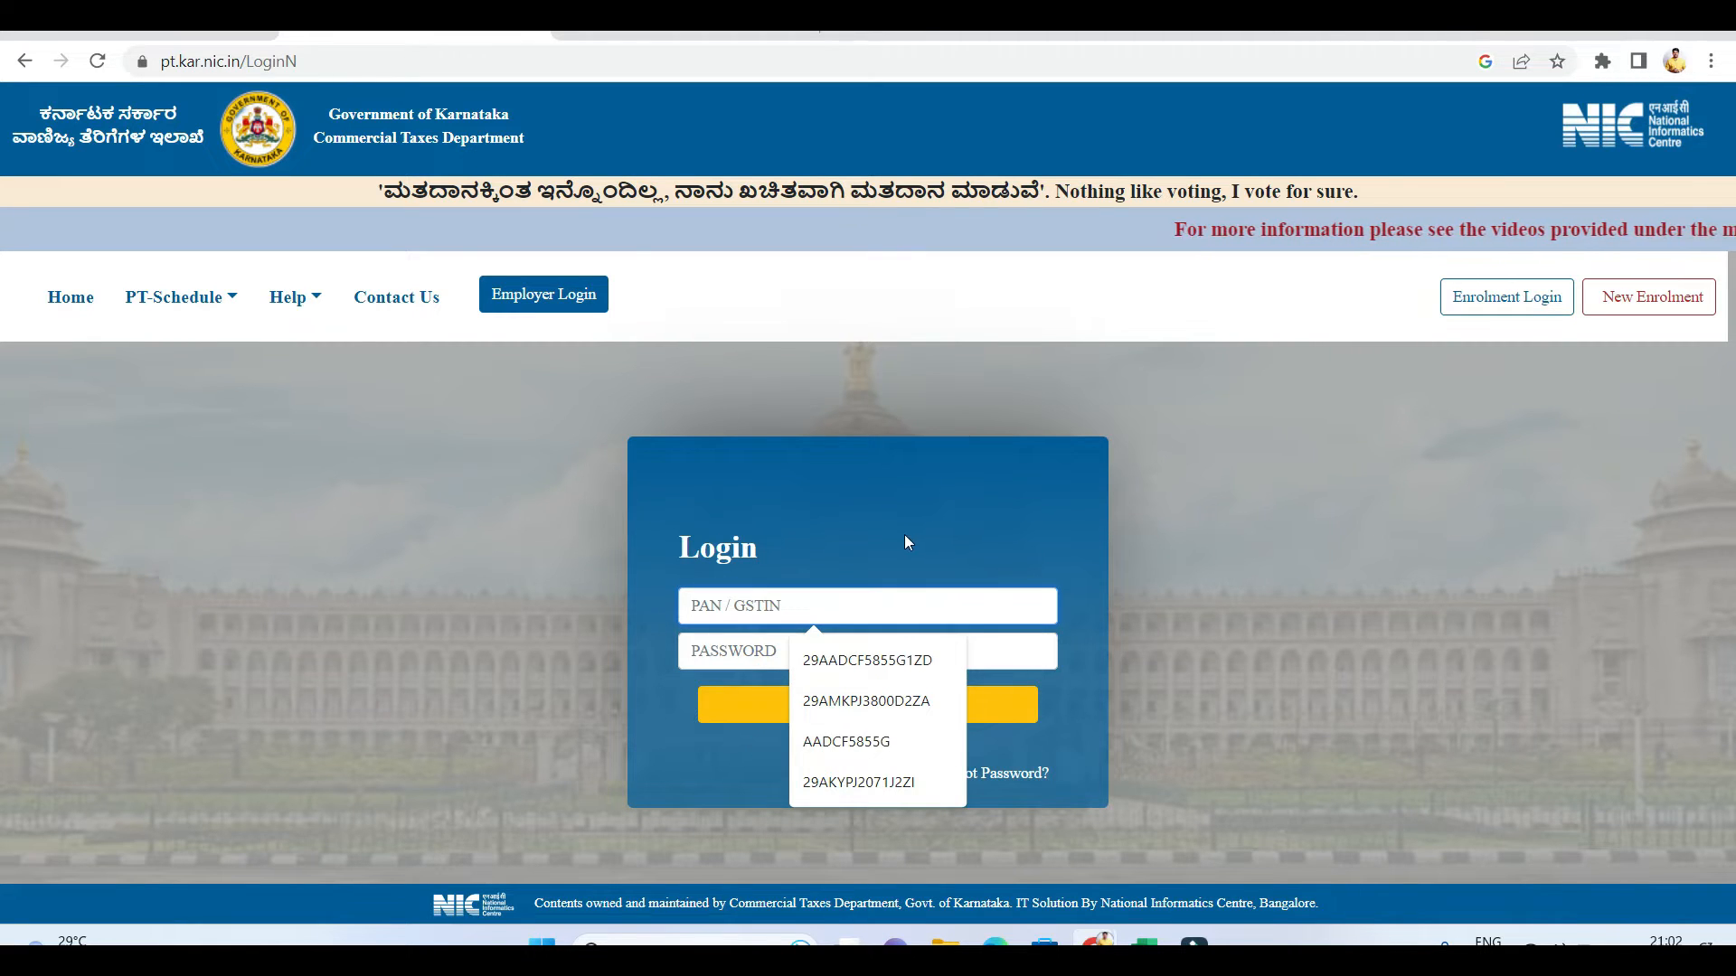
pyautogui.click(887, 615)
pyautogui.click(893, 677)
pyautogui.click(876, 702)
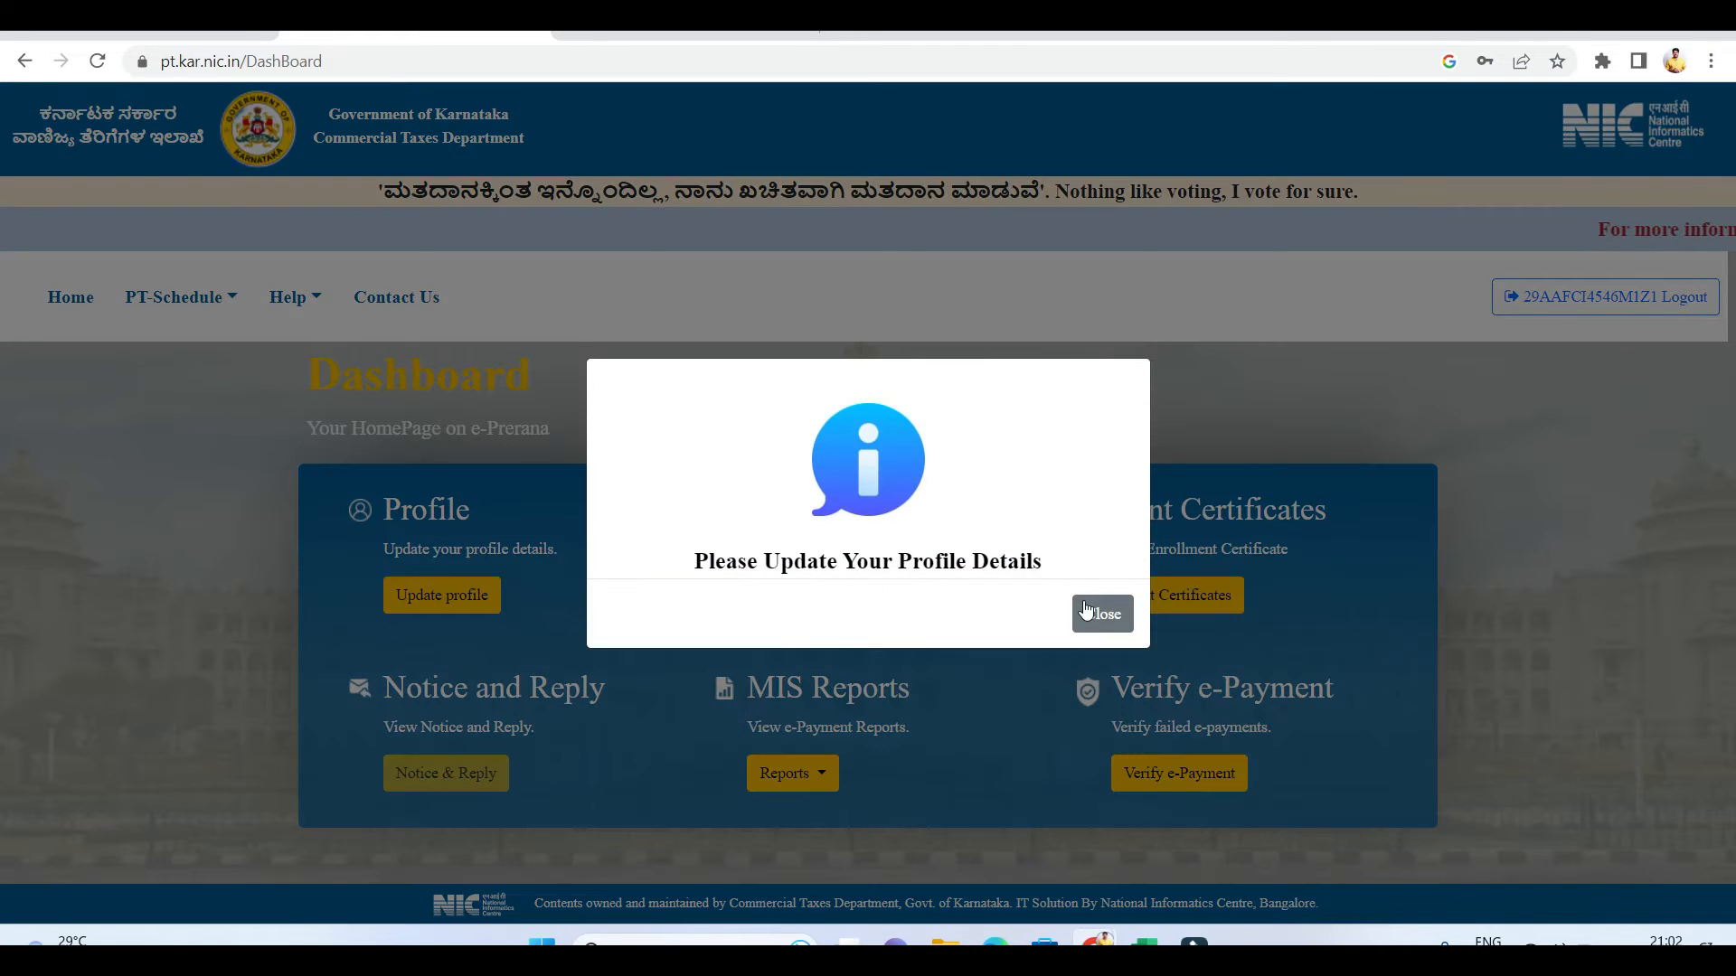
pyautogui.click(1102, 614)
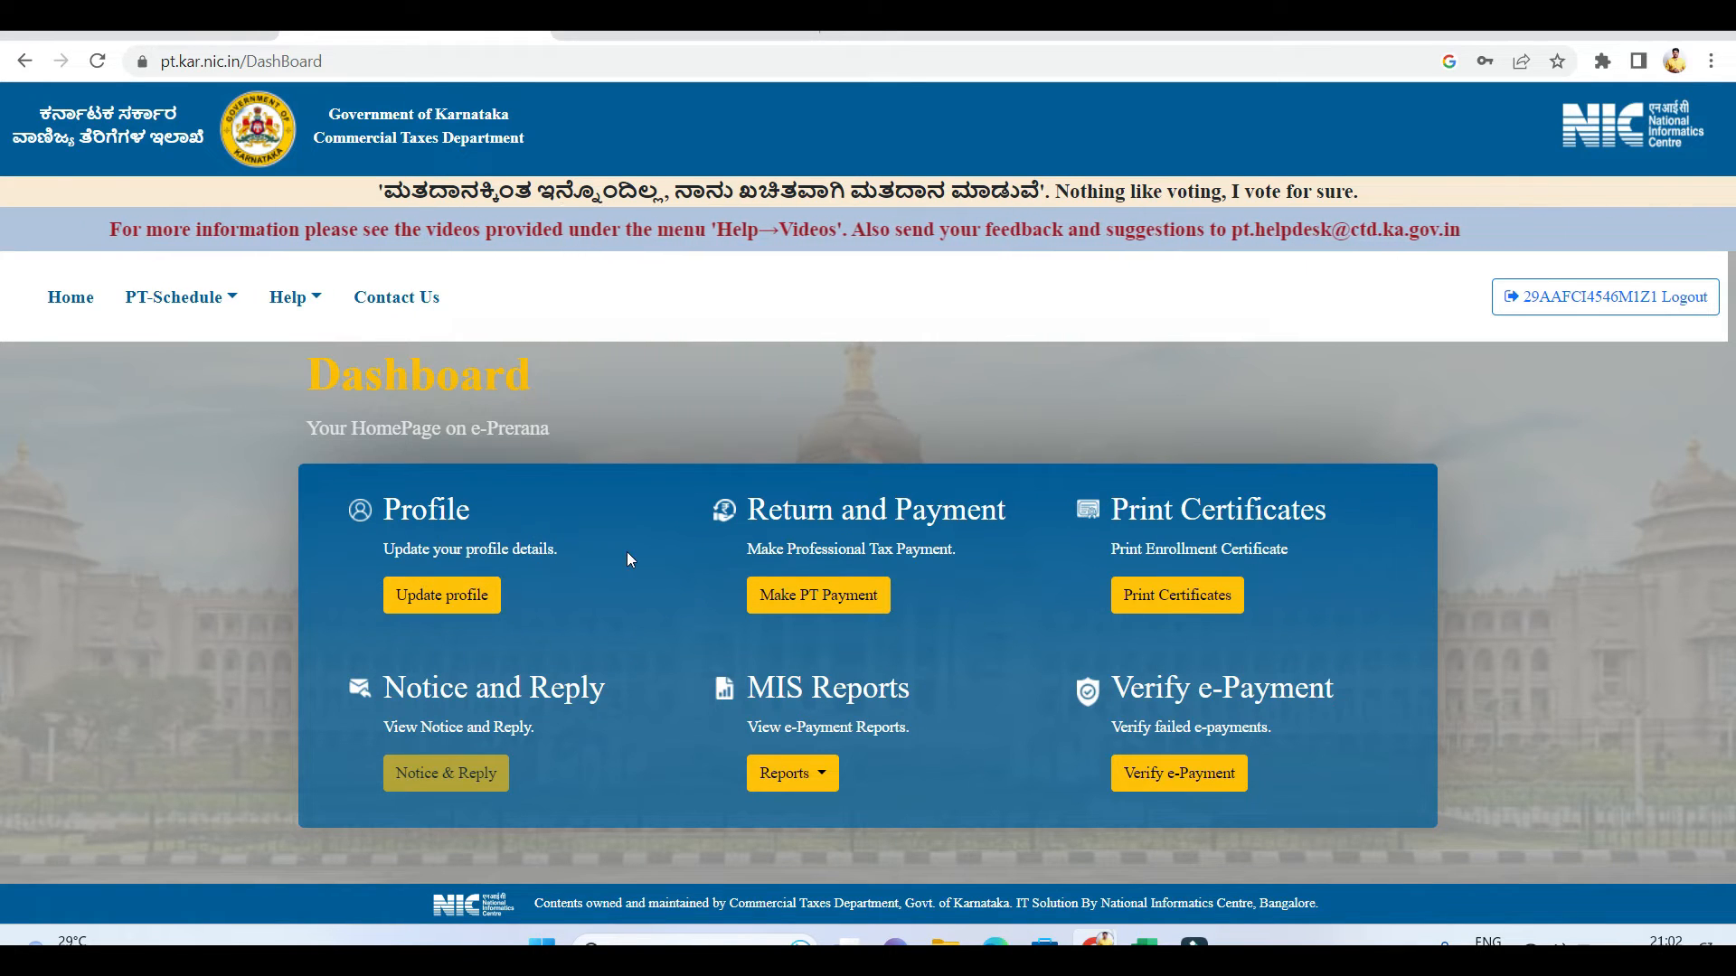
# - Open the profile for updating and copy the company's legal name into the Trade Name field
pyautogui.click(435, 596)
pyautogui.scroll(-6, 857, 597)
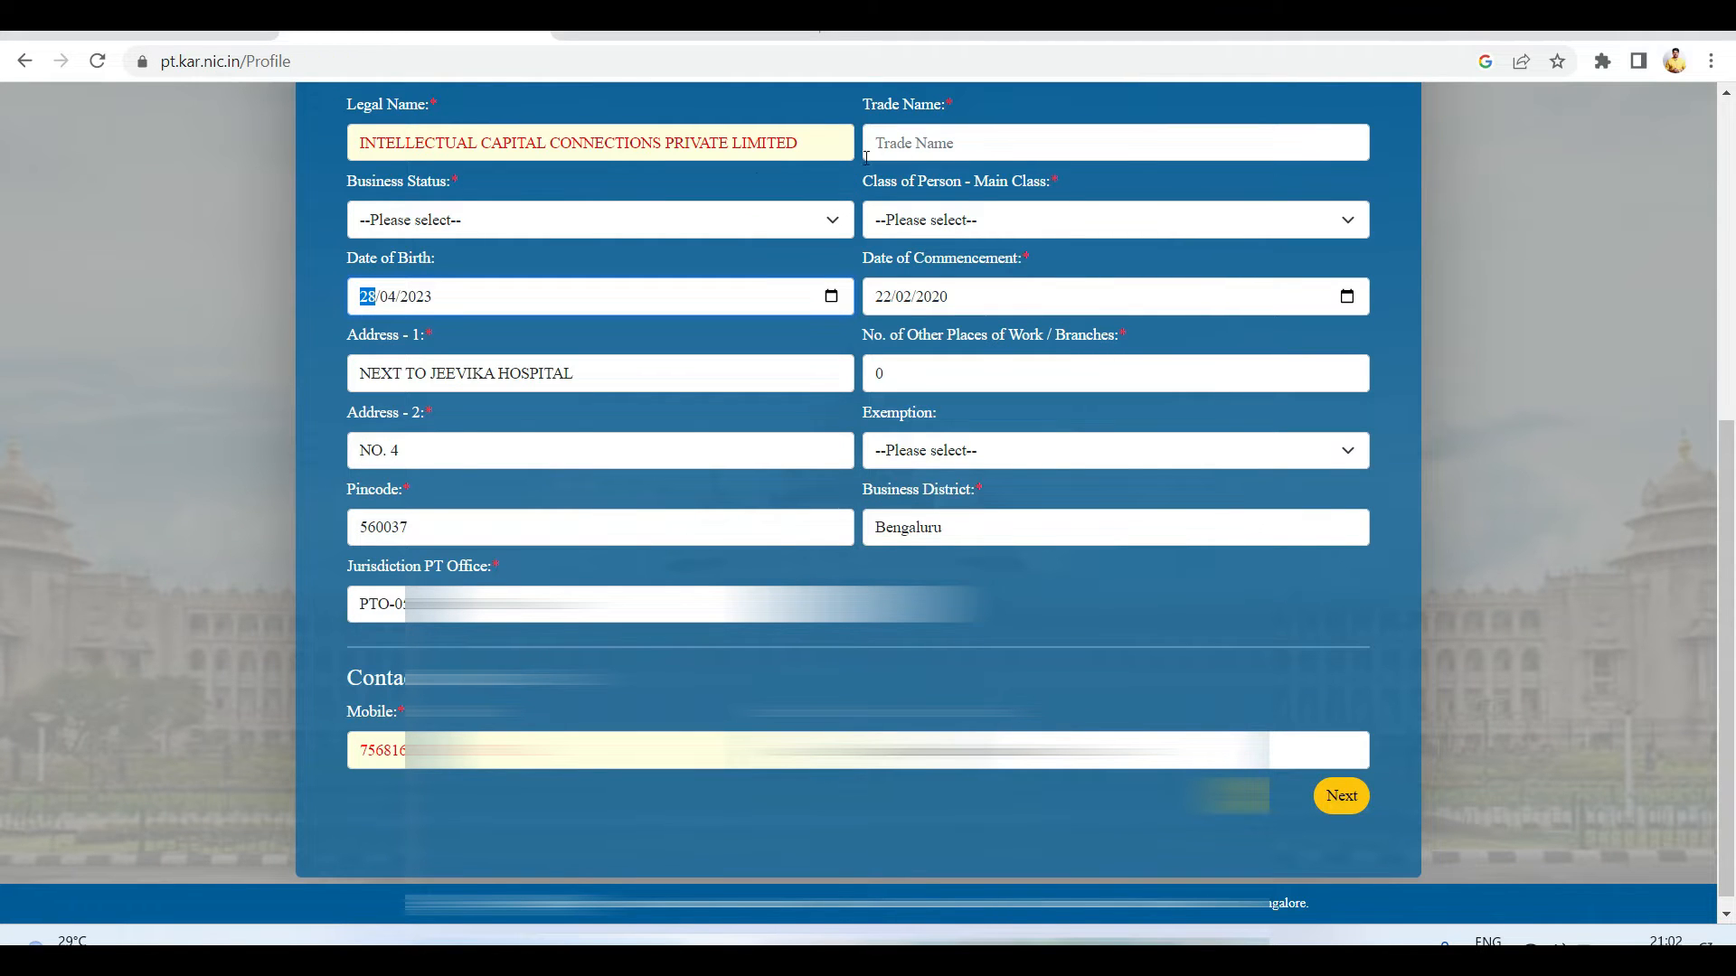
pyautogui.moveTo(799, 143); pyautogui.dragTo(362, 147)
pyautogui.hotkey('ctrl', 'c')
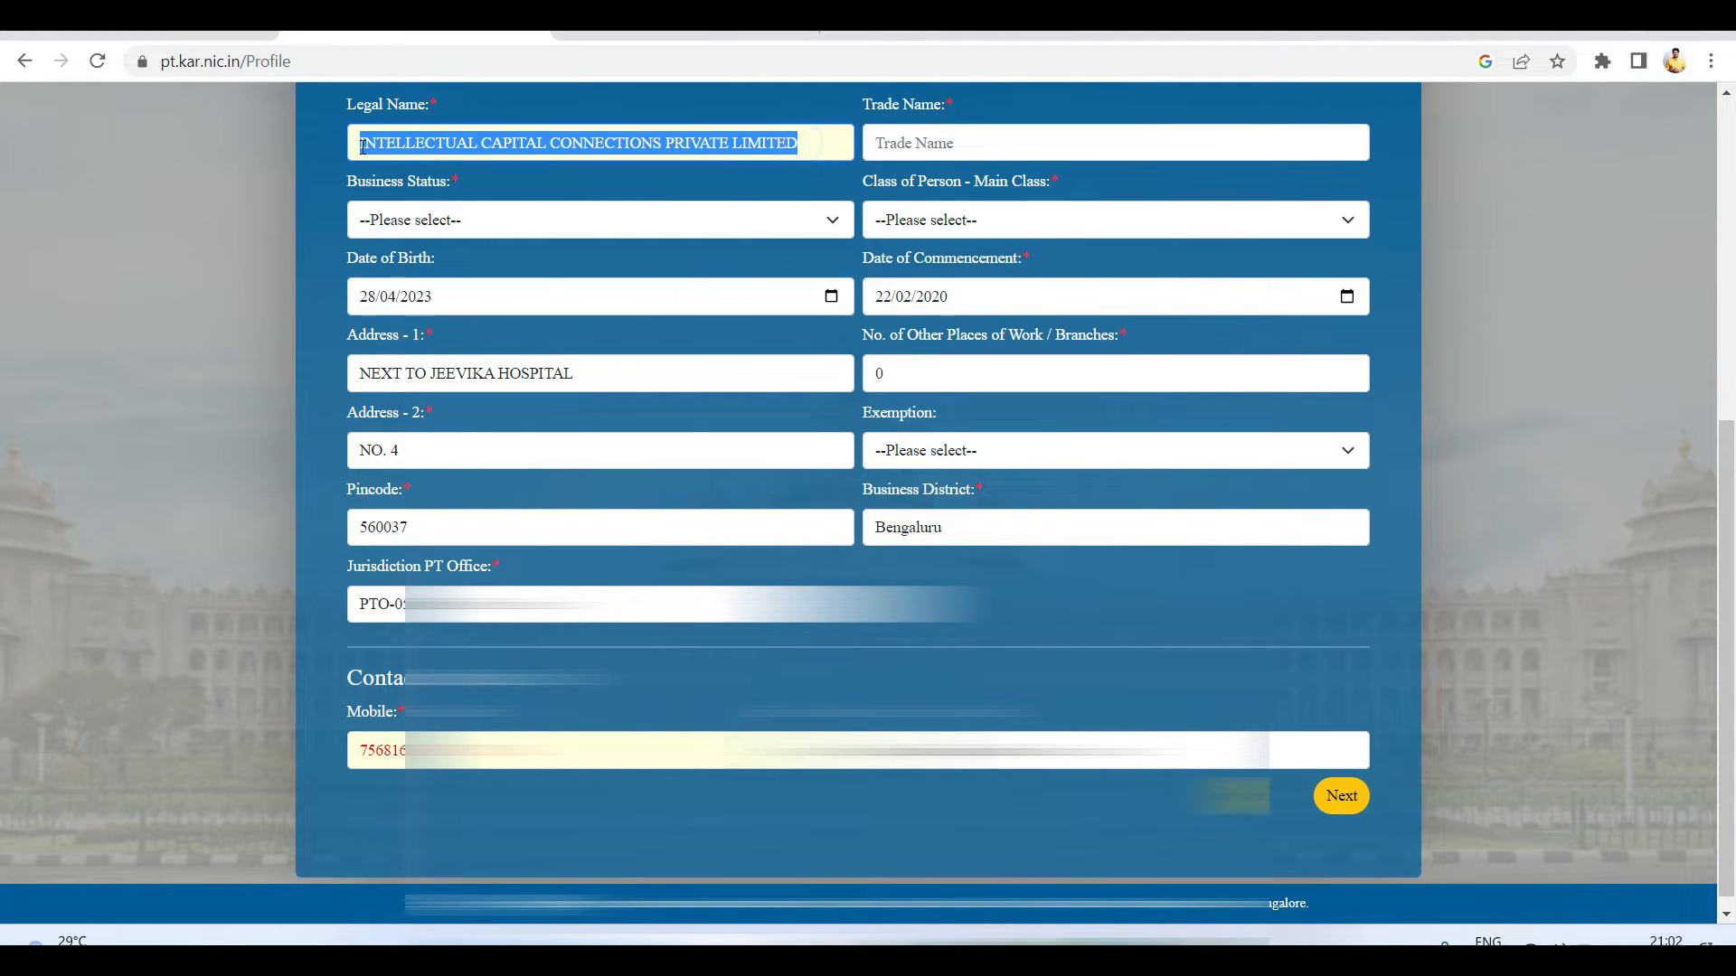
pyautogui.click(969, 152)
pyautogui.hotkey('ctrl', 'v')
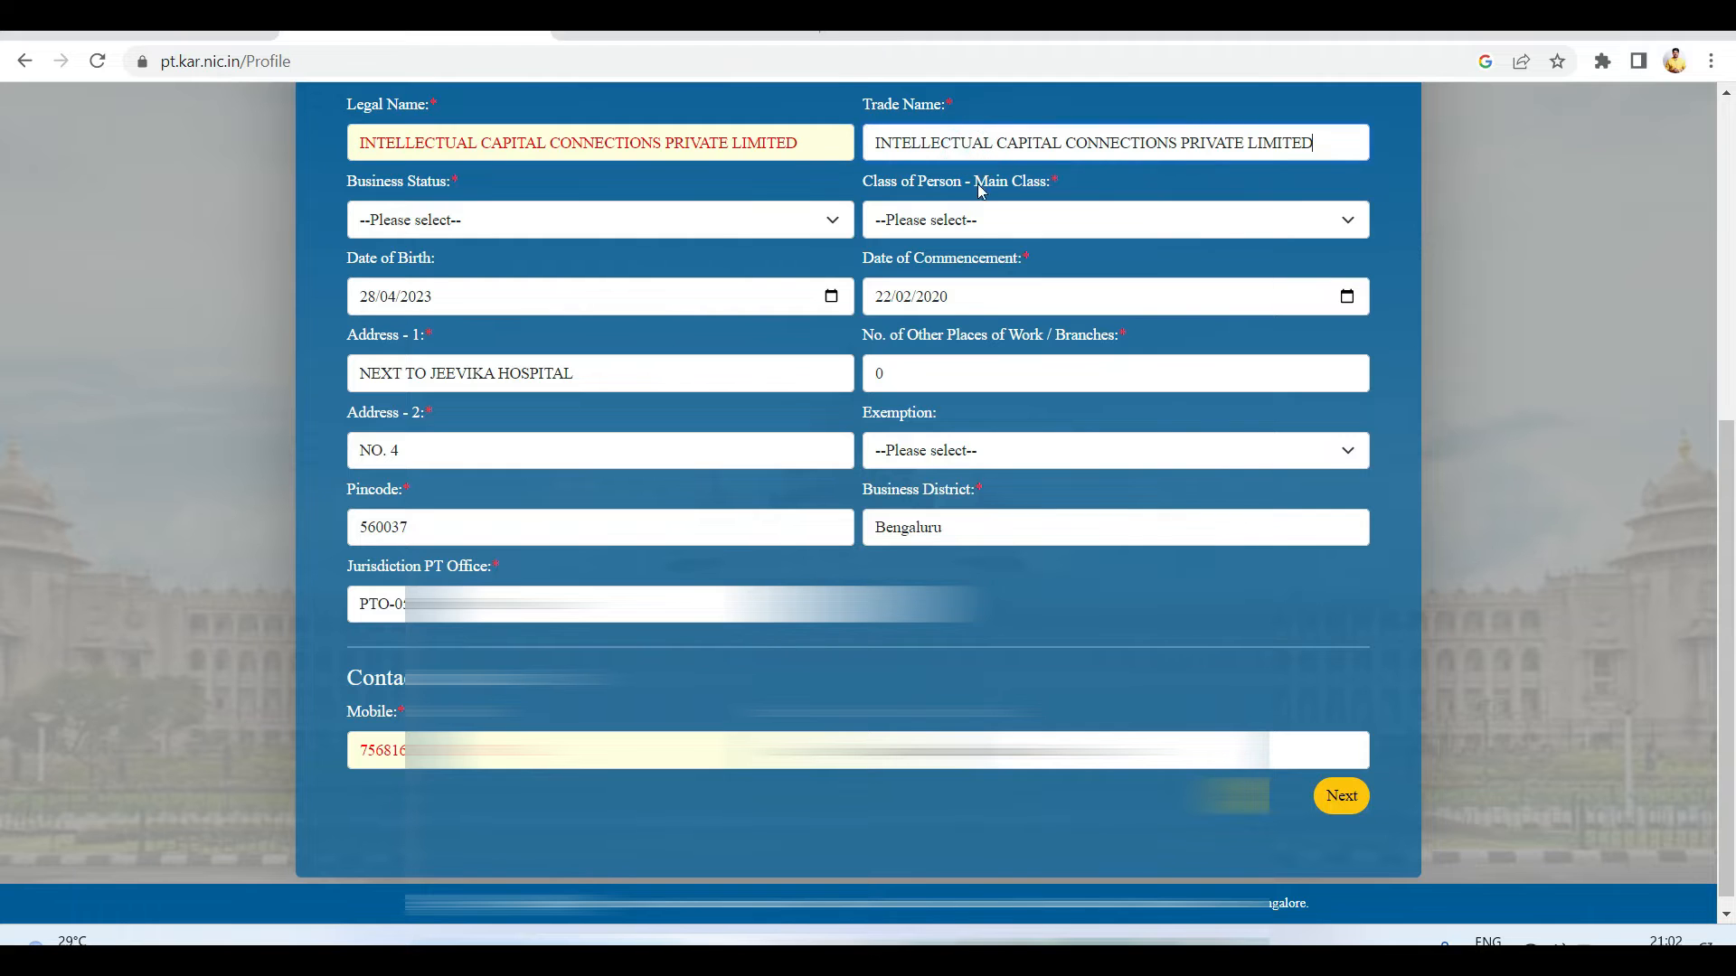
# - Set the Business Status to PRIVATE LIMITED COMPANY and the Class of Person - Main Class to Others
pyautogui.click(452, 222)
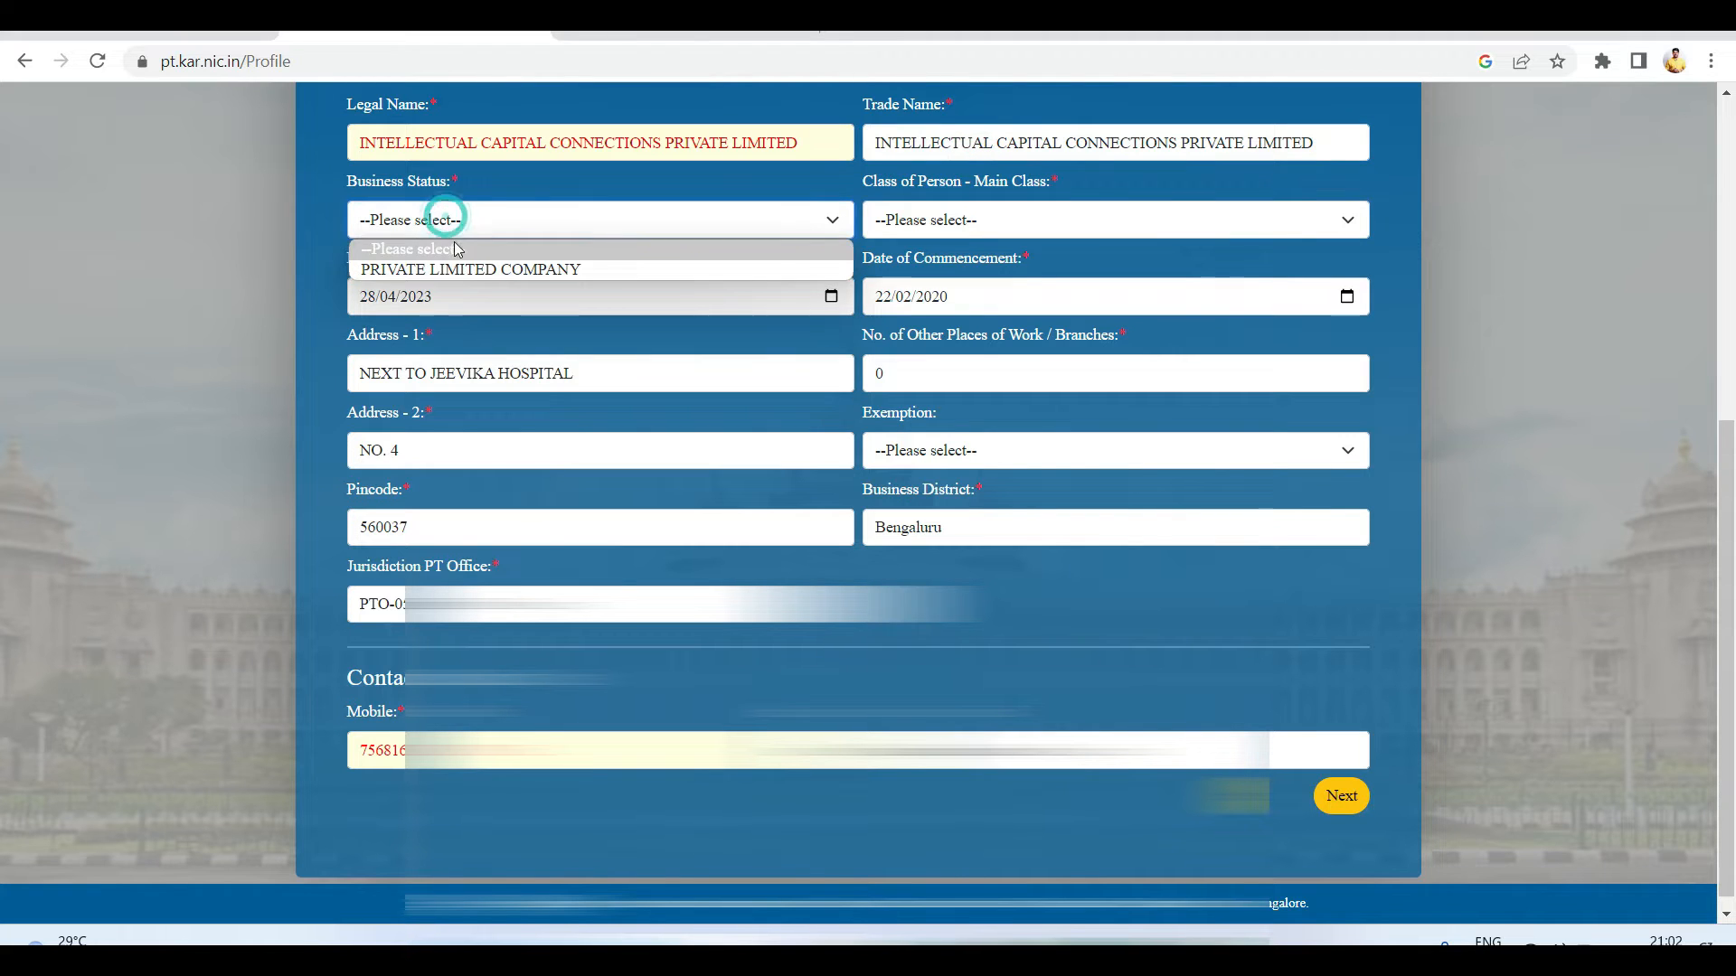
pyautogui.click(457, 269)
pyautogui.click(991, 221)
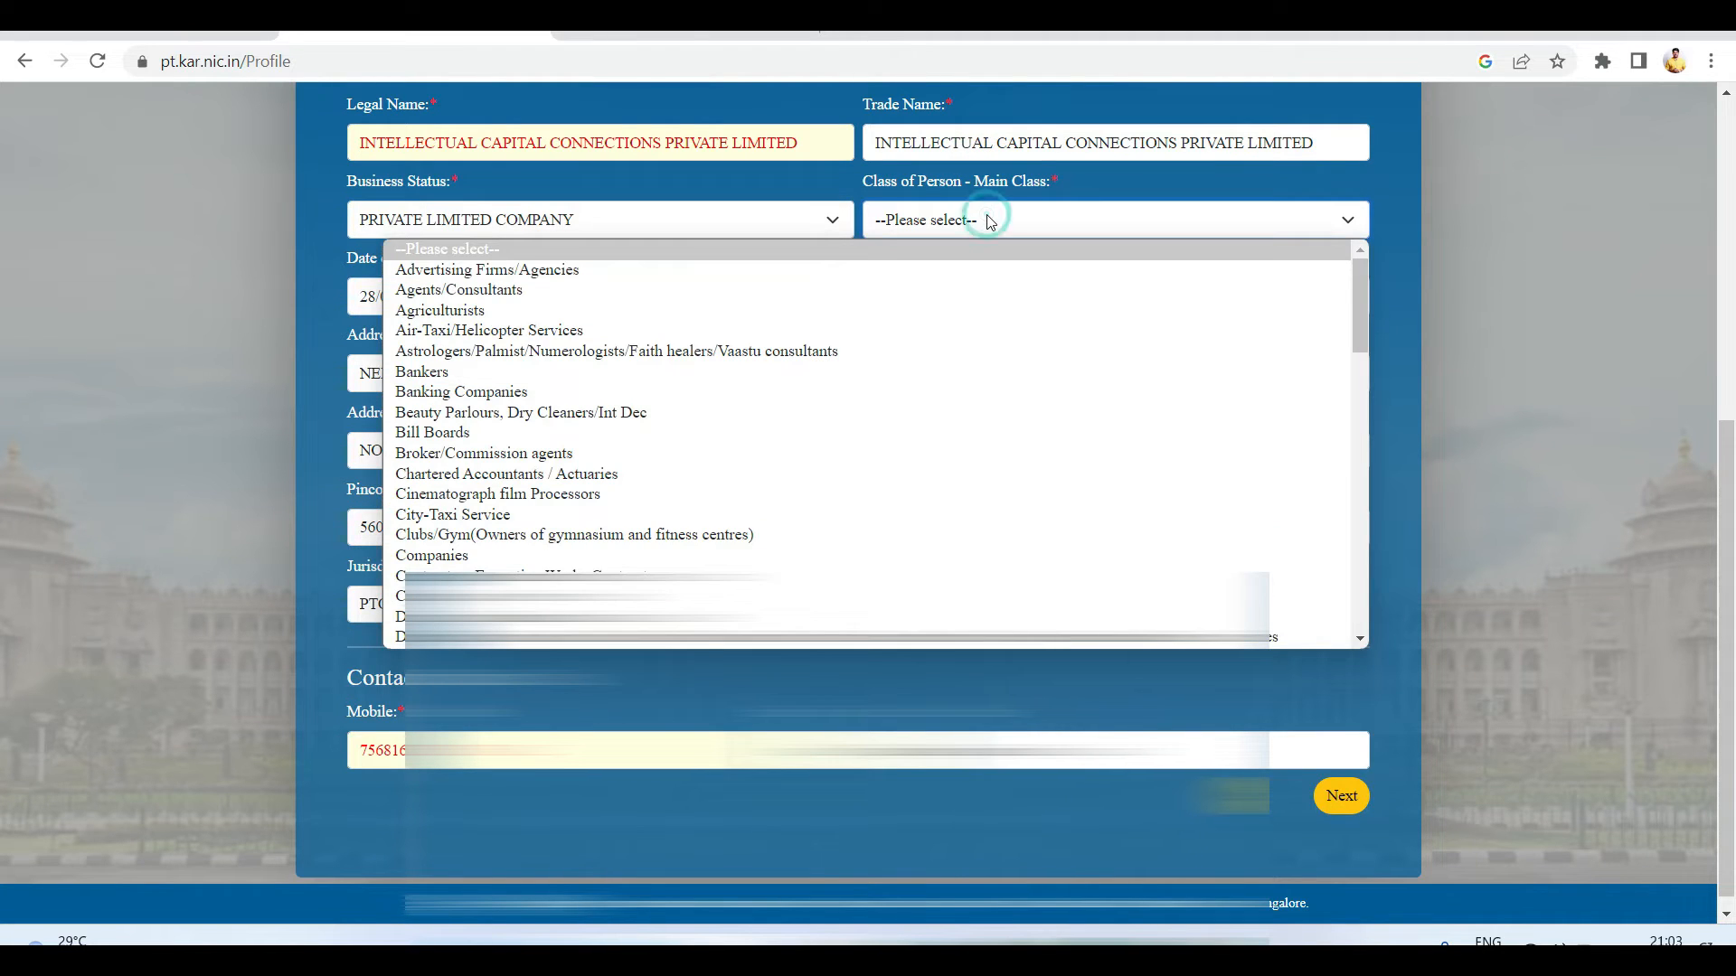
pyautogui.click(1240, 201)
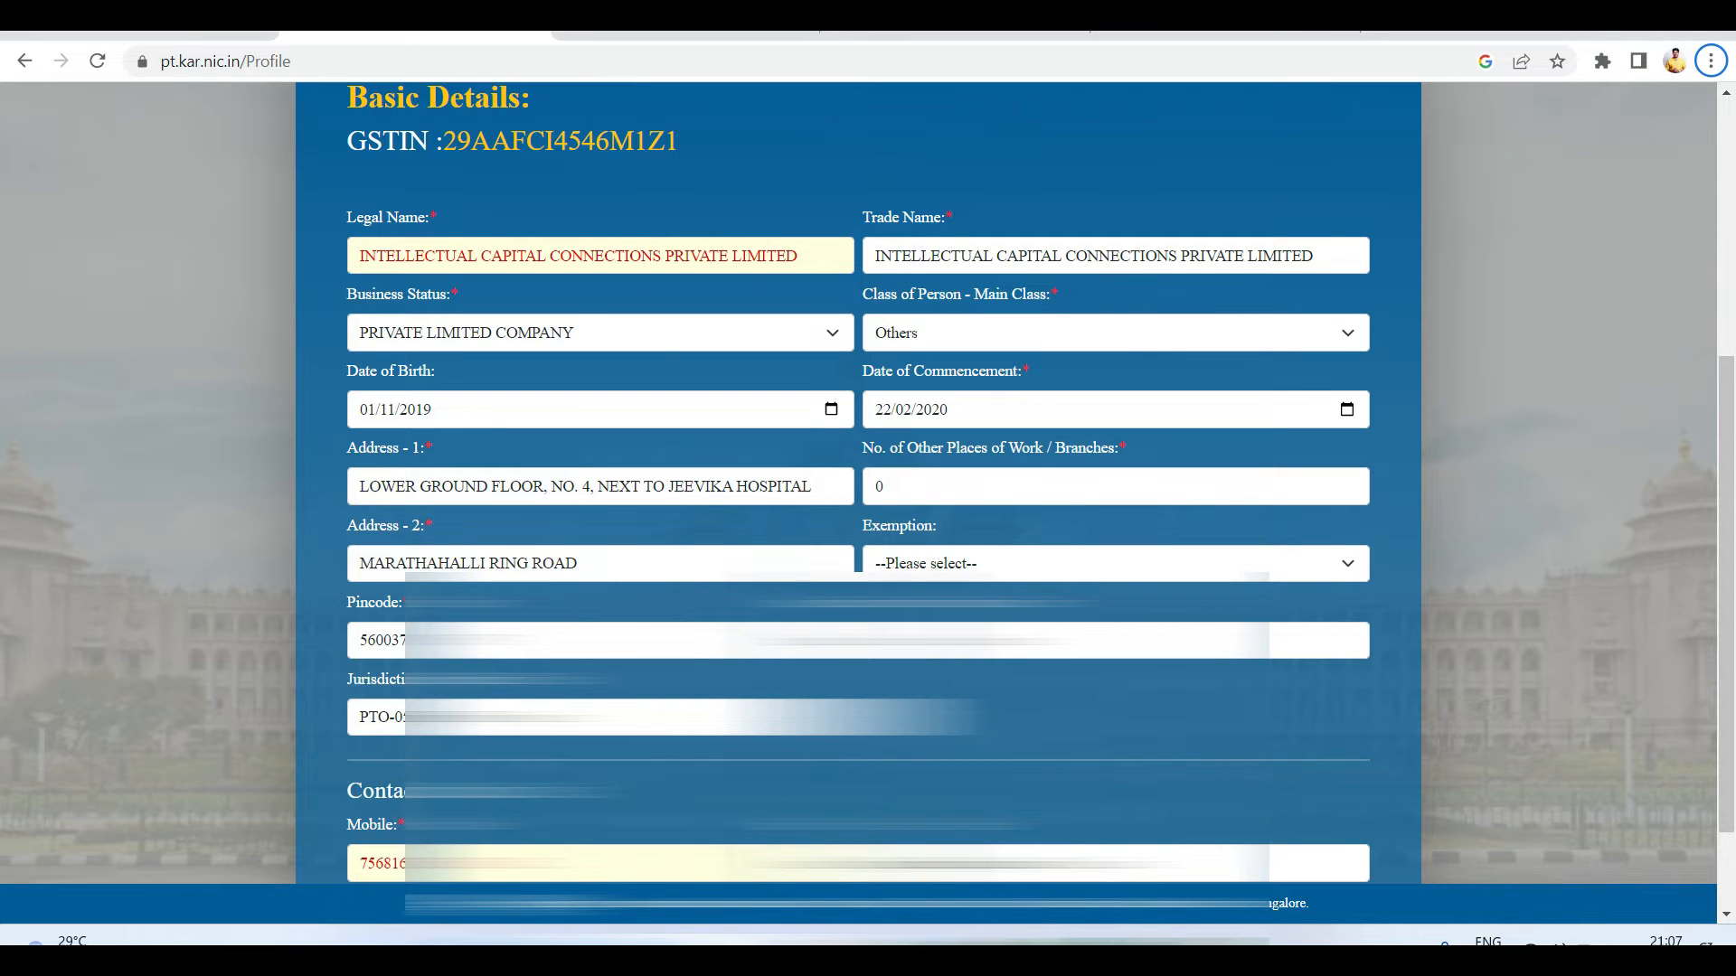
# - Proceed past the Basic Details and the existing Director / Partner Details, and complete the profile update
pyautogui.scroll(-2, 1380, 803)
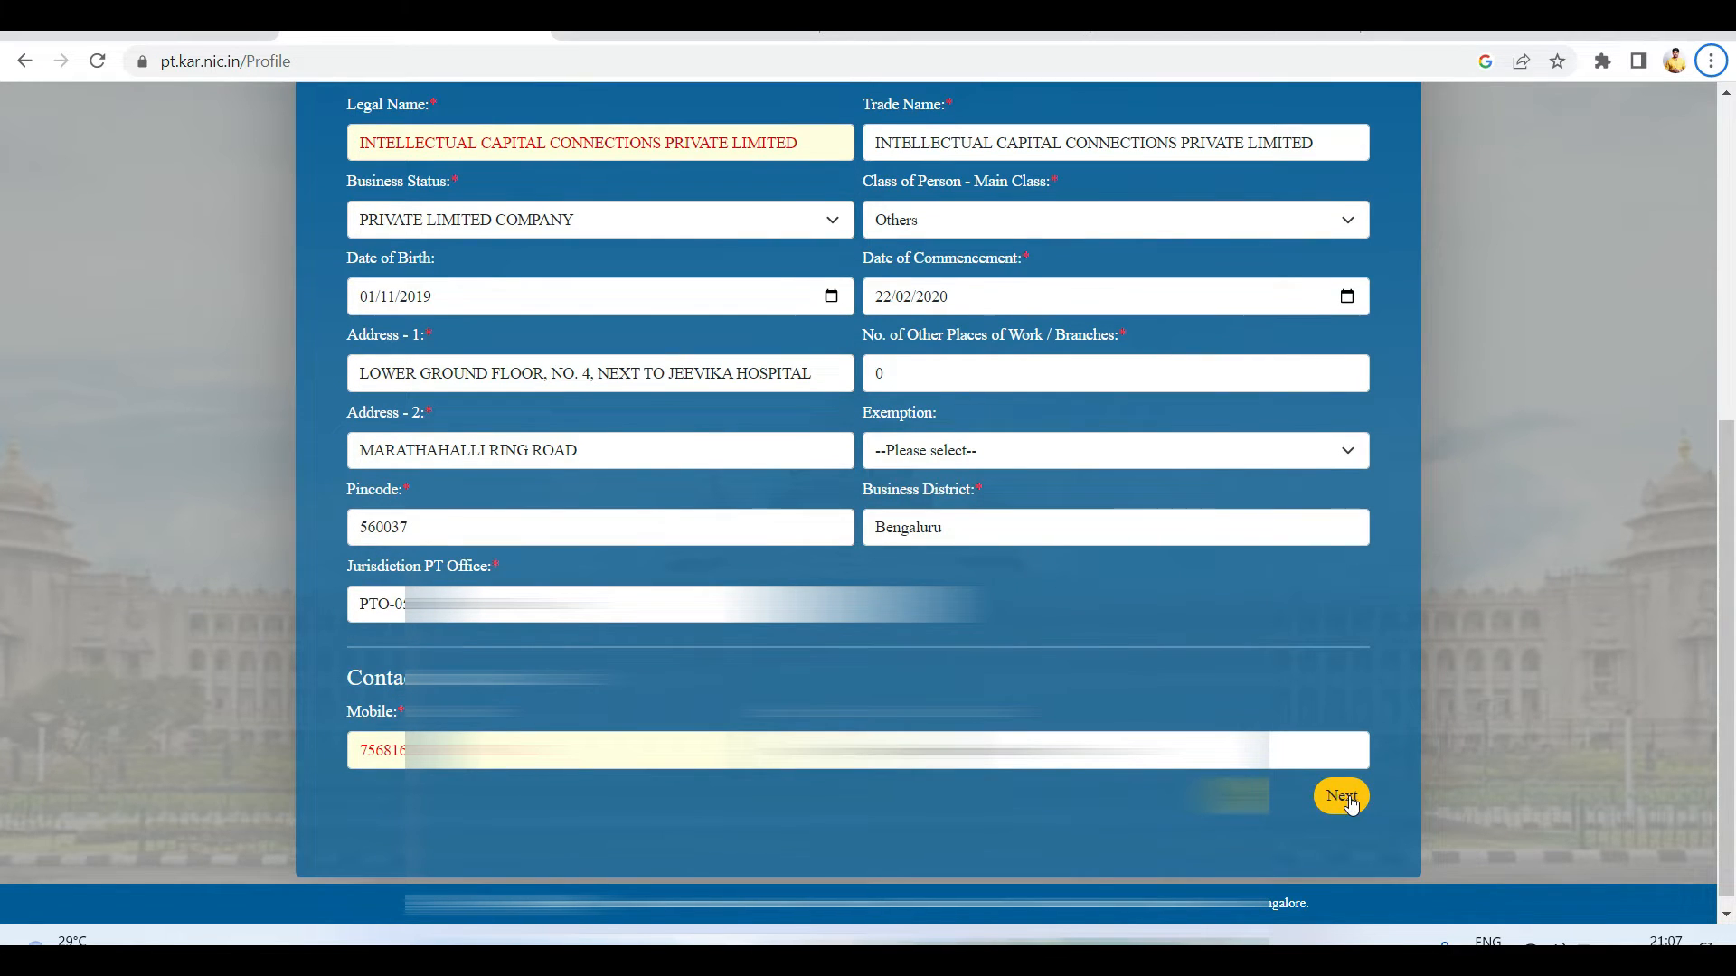
pyautogui.click(1340, 796)
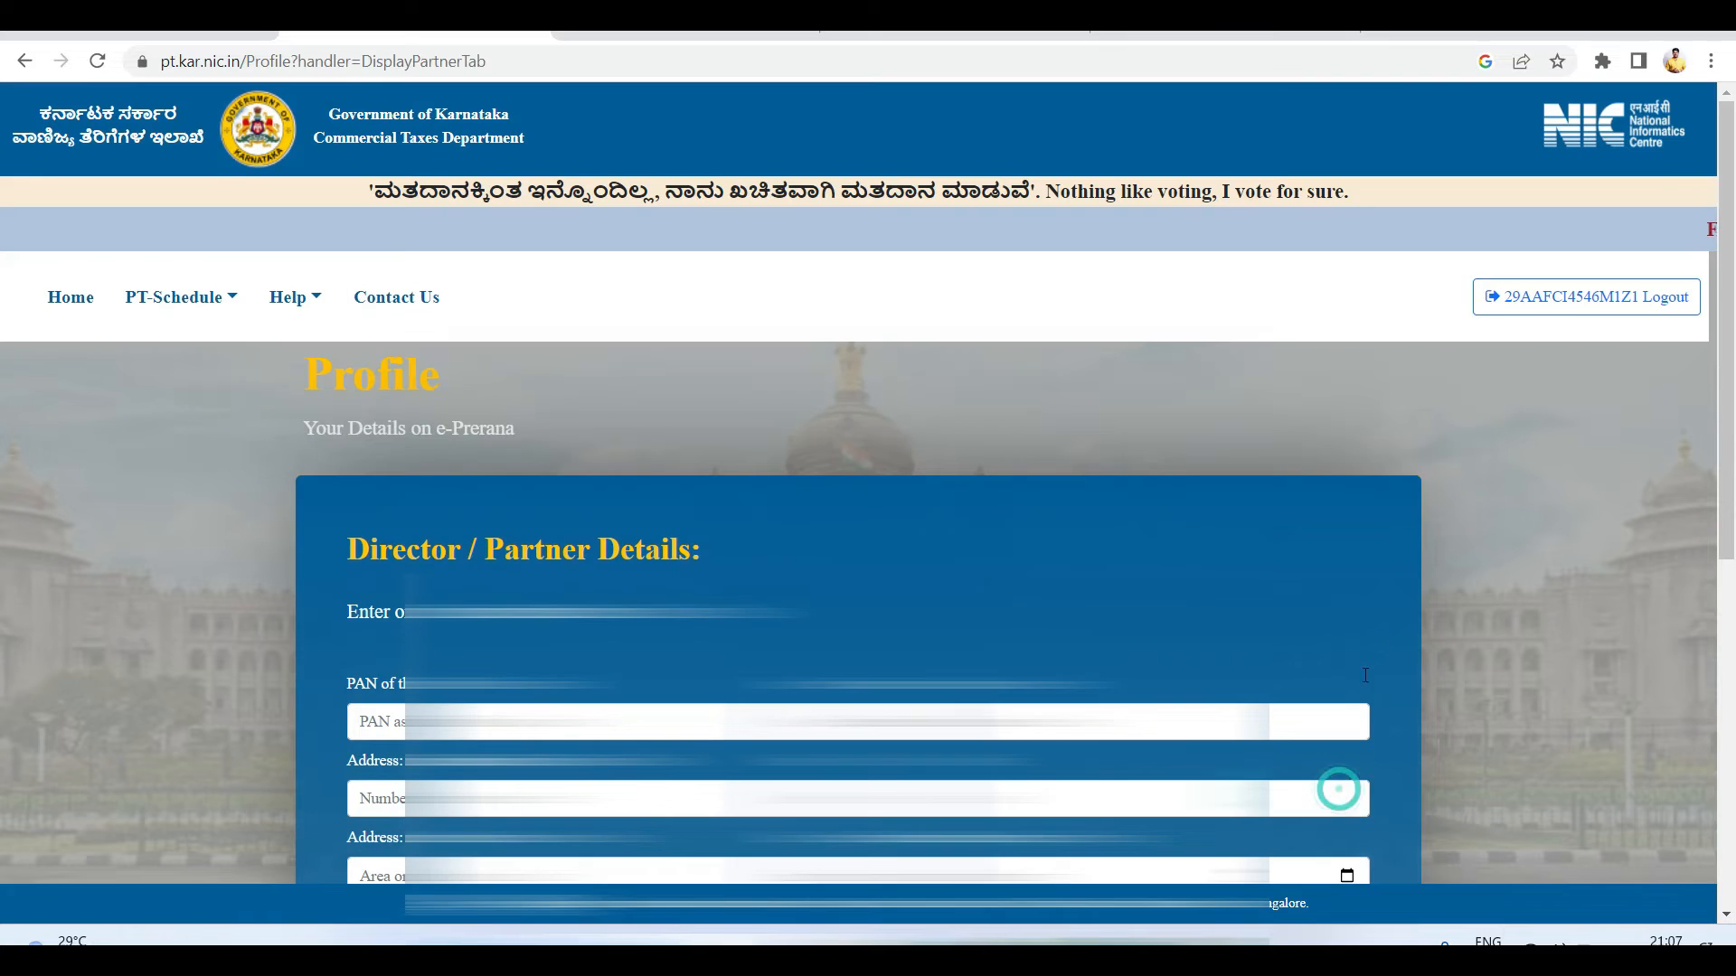
pyautogui.scroll(-4, 868, 479)
pyautogui.scroll(-2, 868, 480)
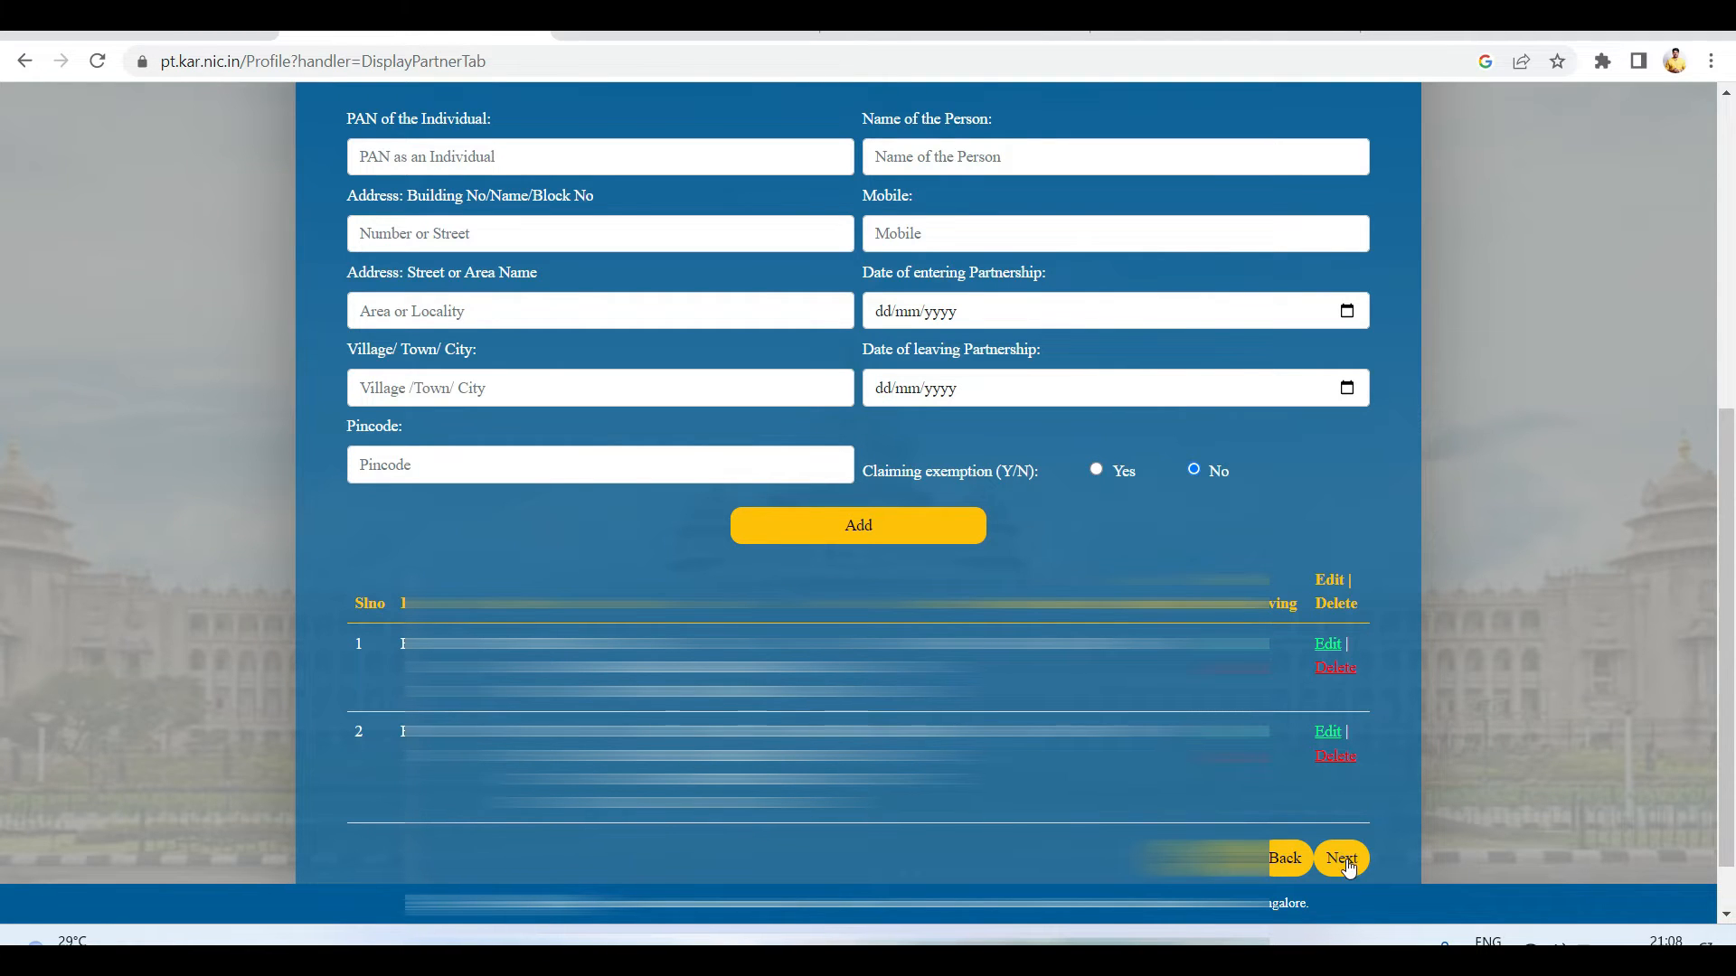
pyautogui.scroll(-6, 859, 452)
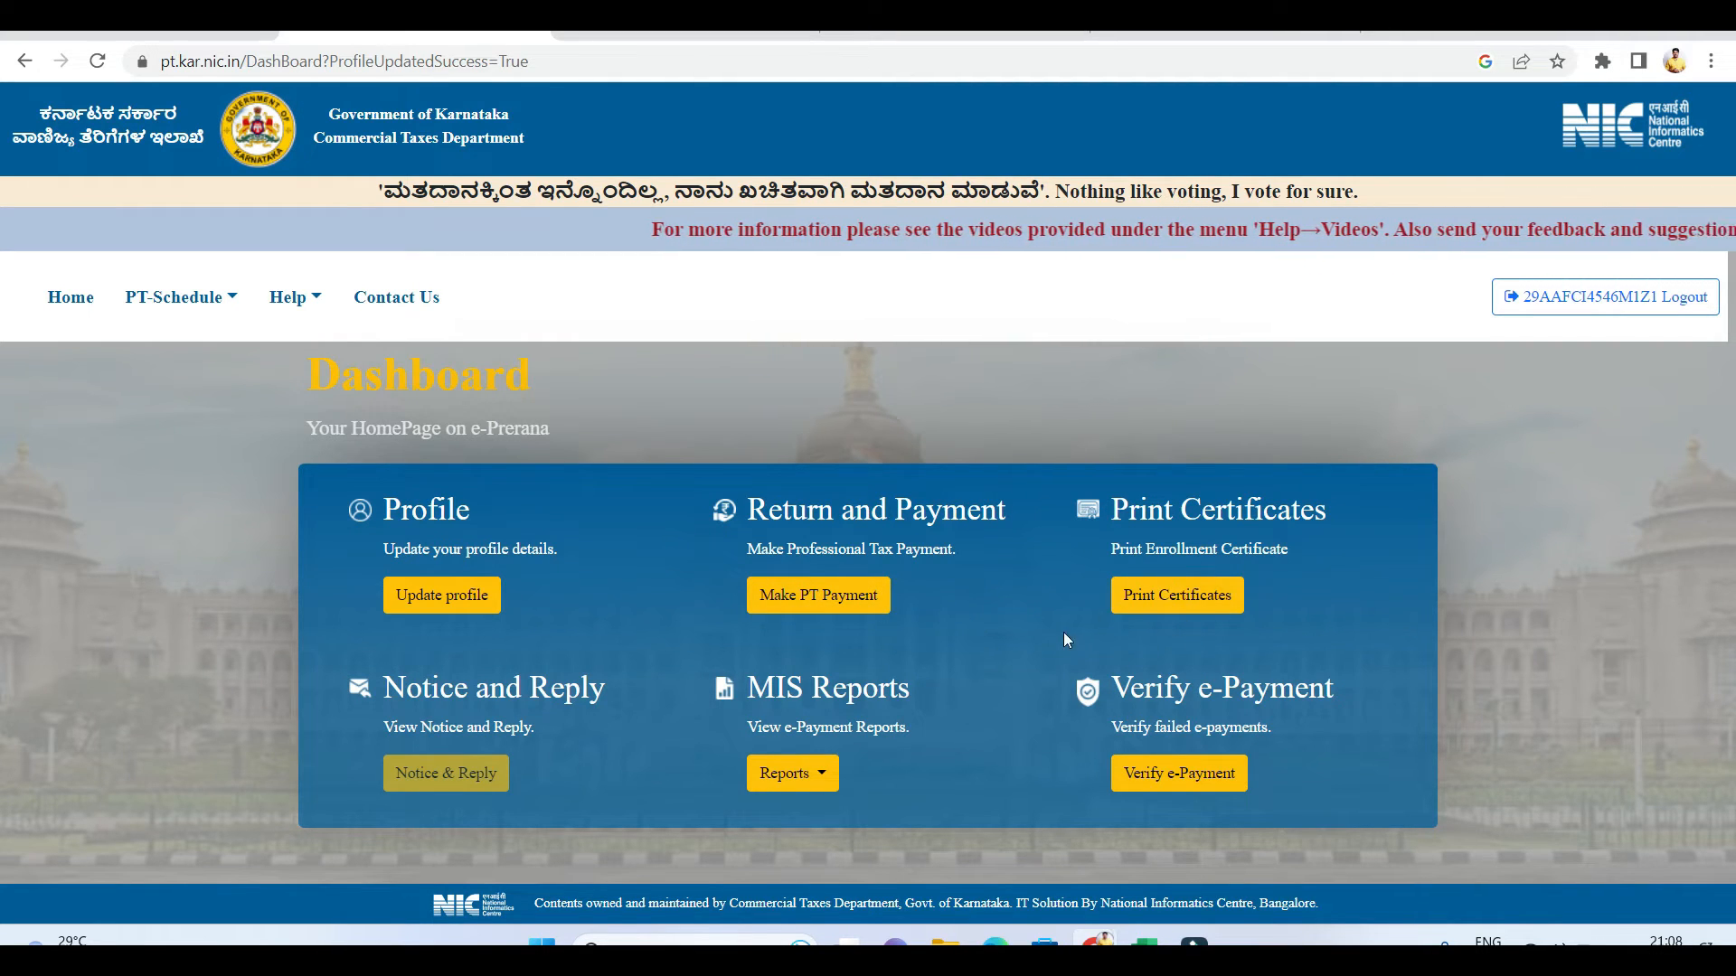
# - Start a professional tax payment and submit the Return Period 2023-2024
pyautogui.click(839, 605)
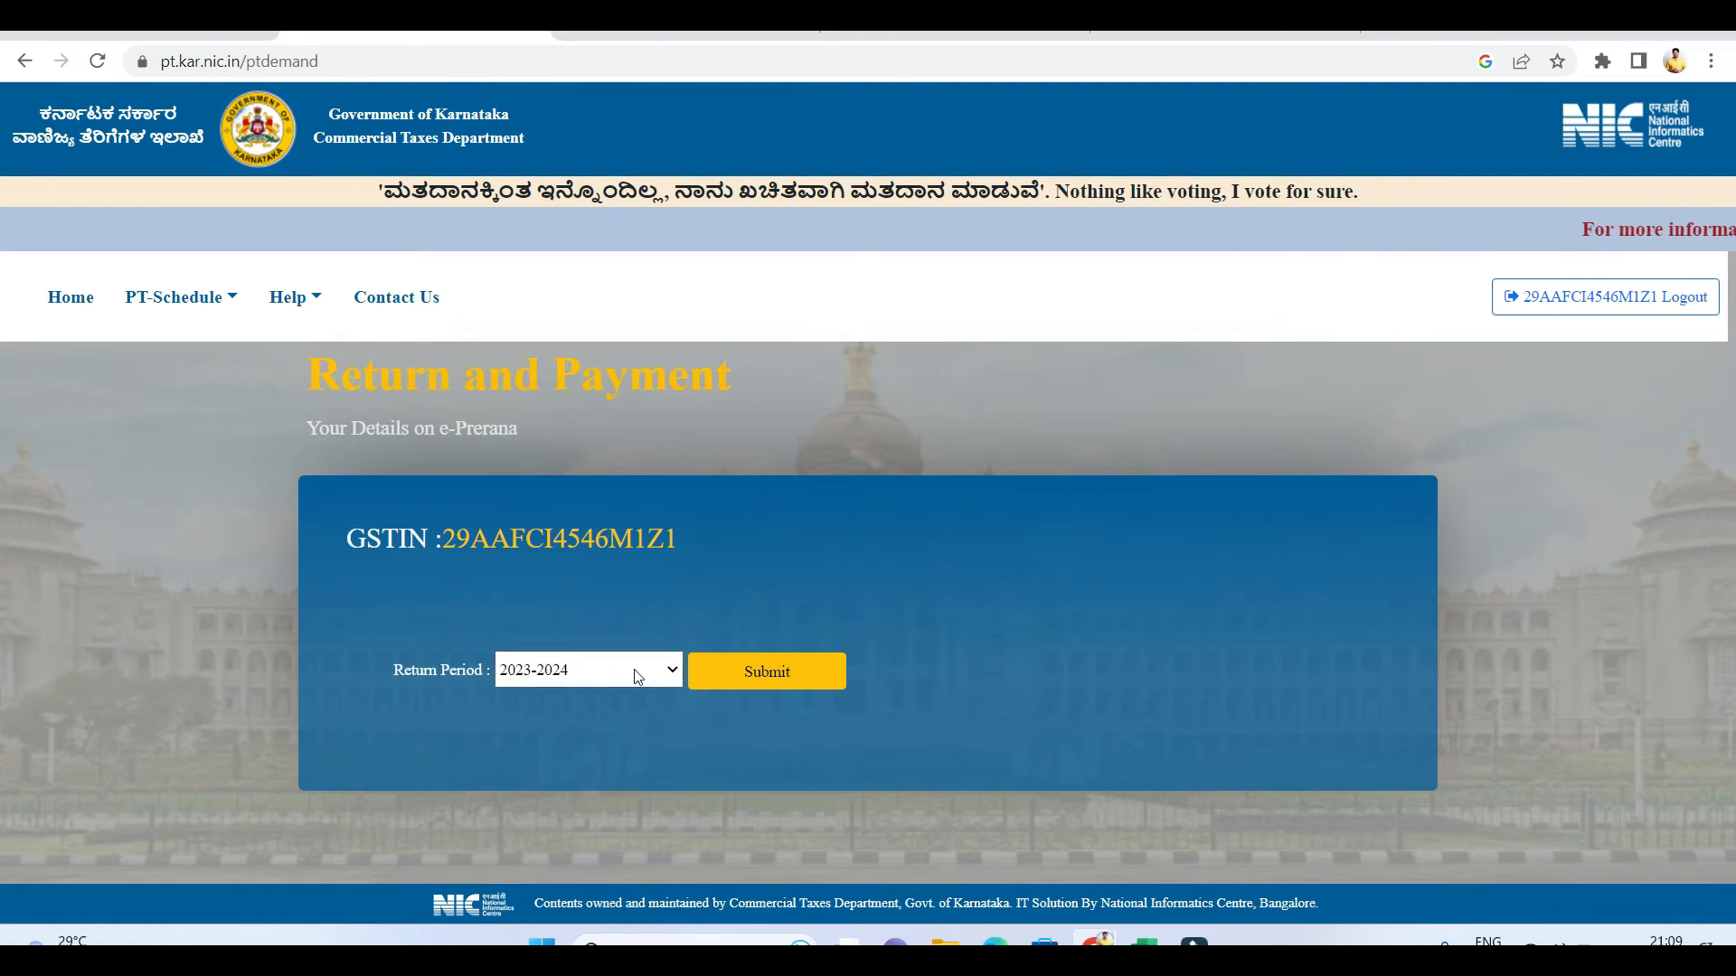
pyautogui.click(635, 673)
pyautogui.click(614, 639)
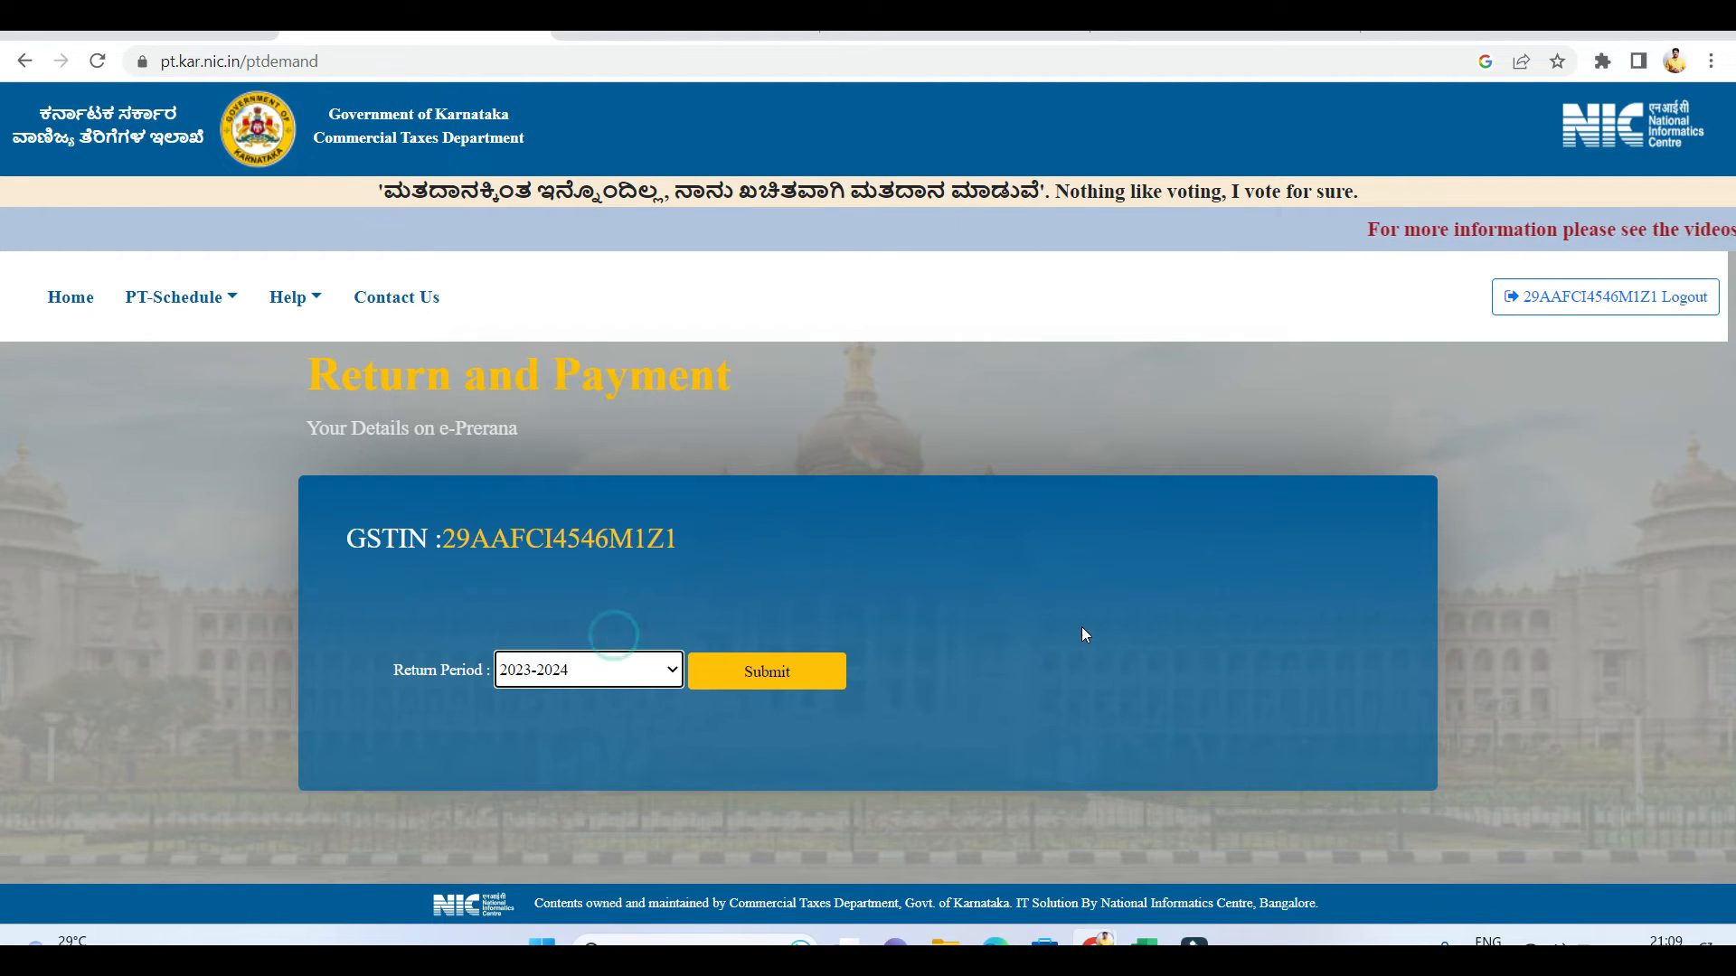
pyautogui.click(778, 678)
# - Set the demand as per PT clause to 2500, leave Interest and Penalty blank, and proceed to e-payment
pyautogui.scroll(-5, 1029, 615)
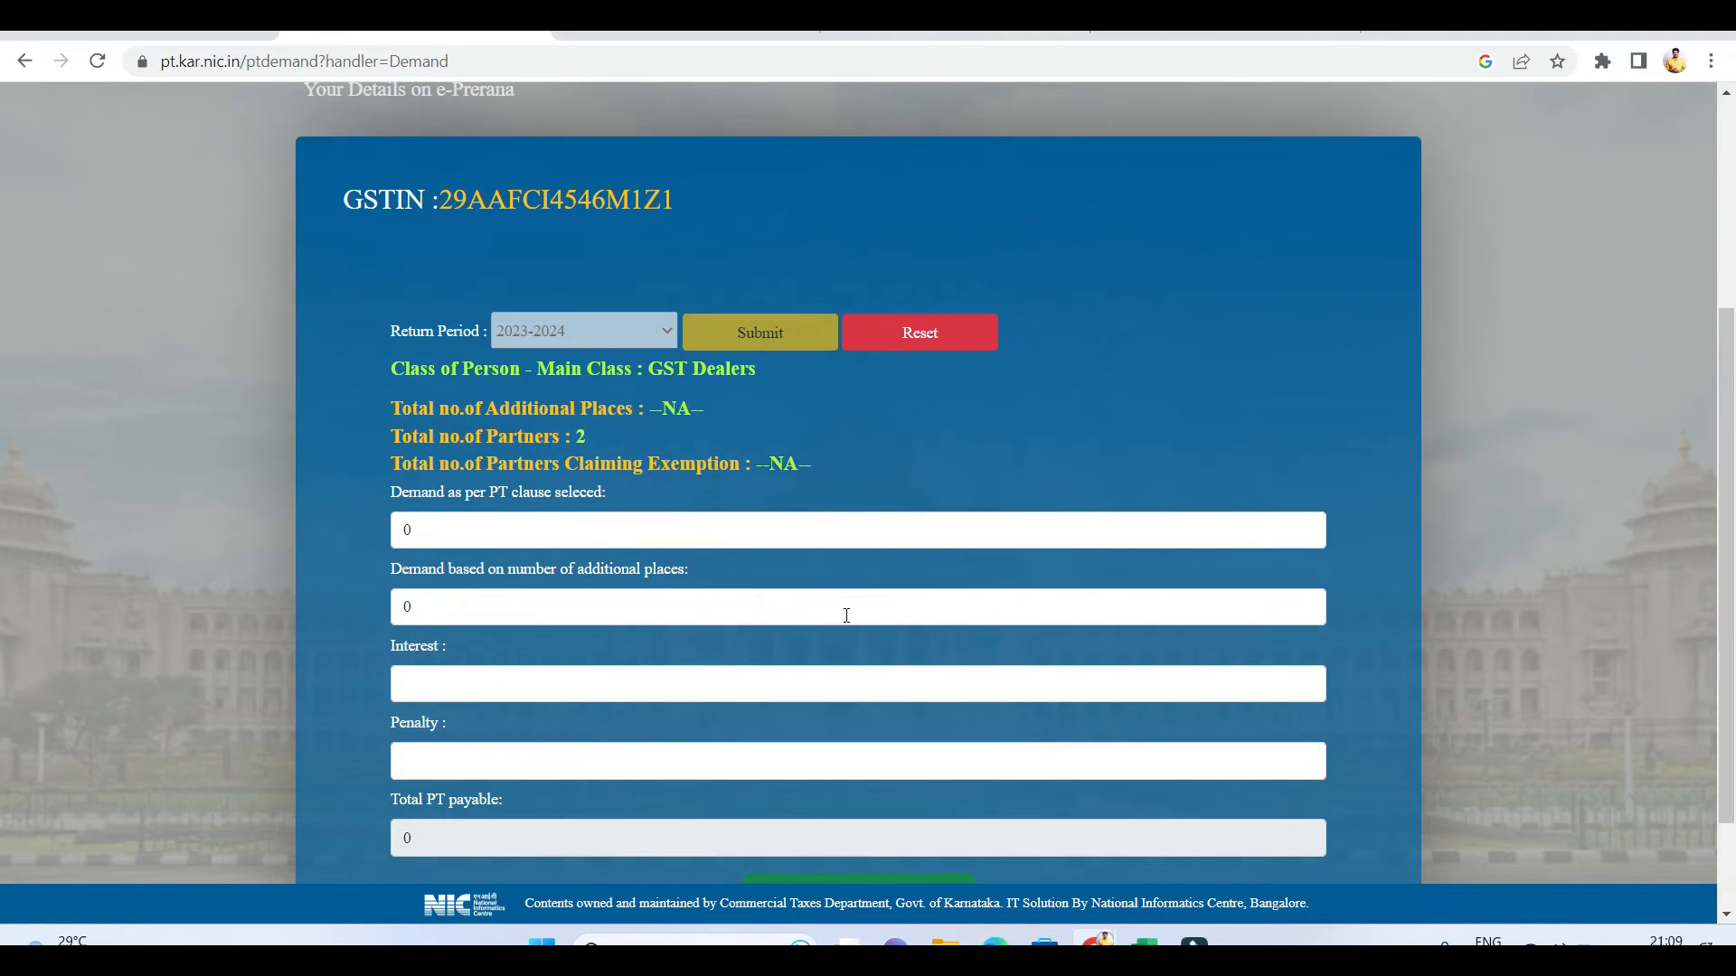
pyautogui.doubleClick(497, 420)
pyautogui.write('2500')
pyautogui.press('Tab')
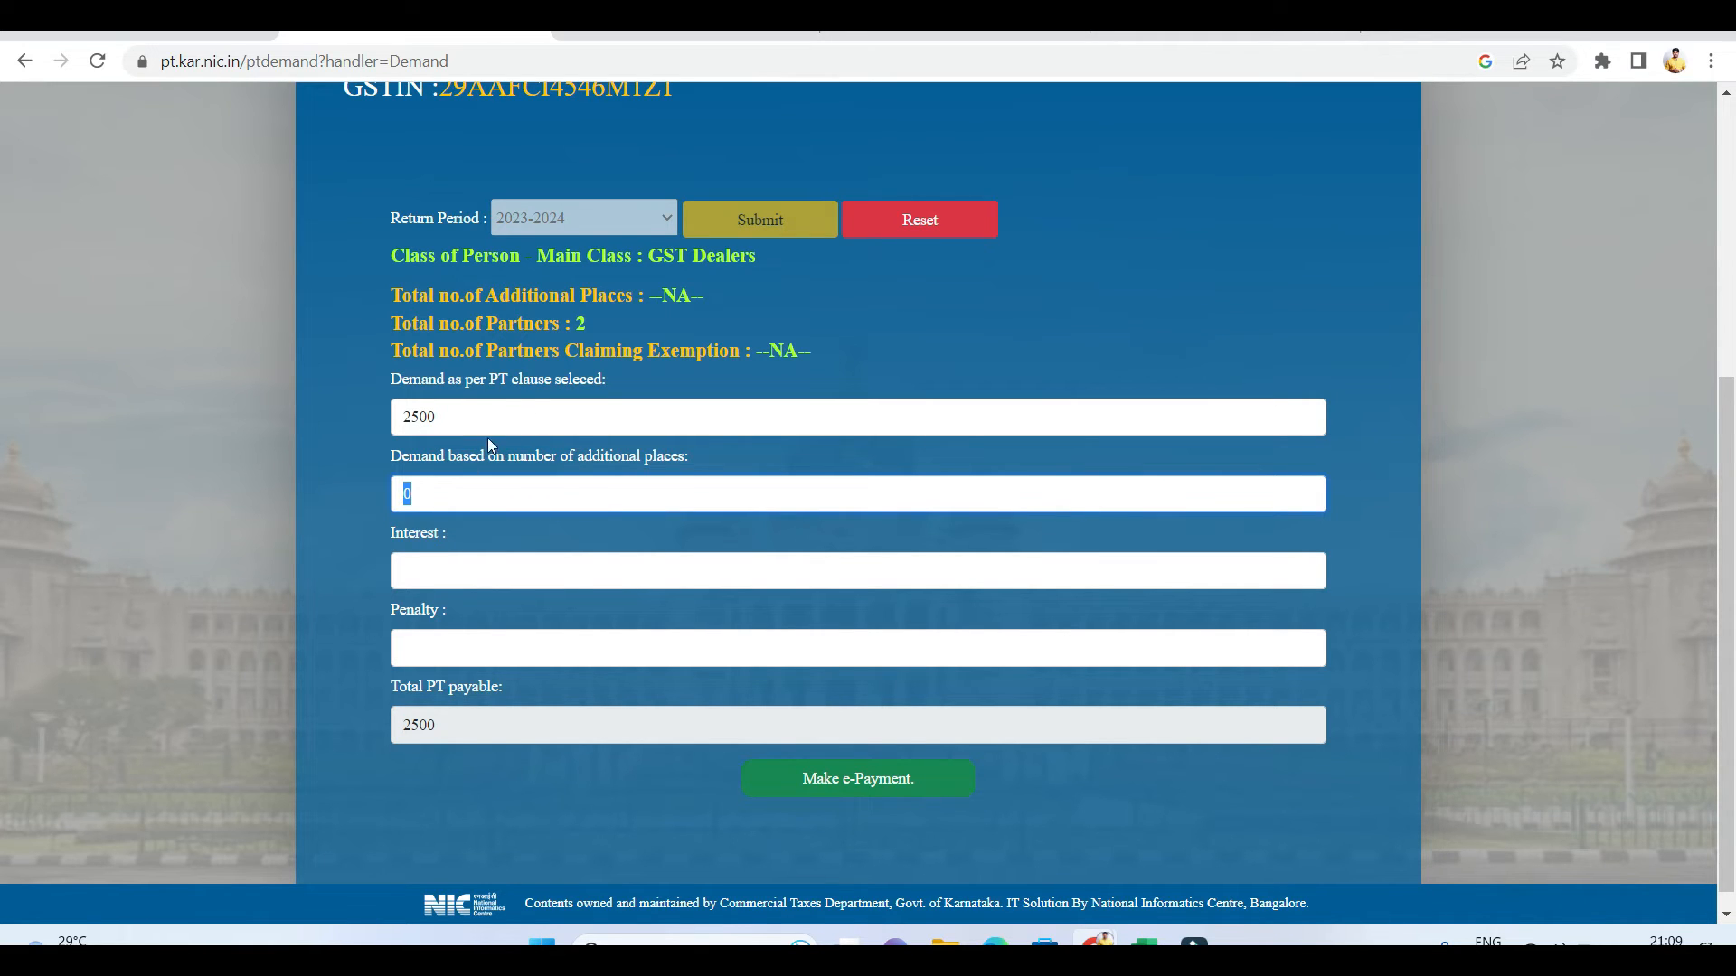
pyautogui.click(447, 567)
pyautogui.click(480, 646)
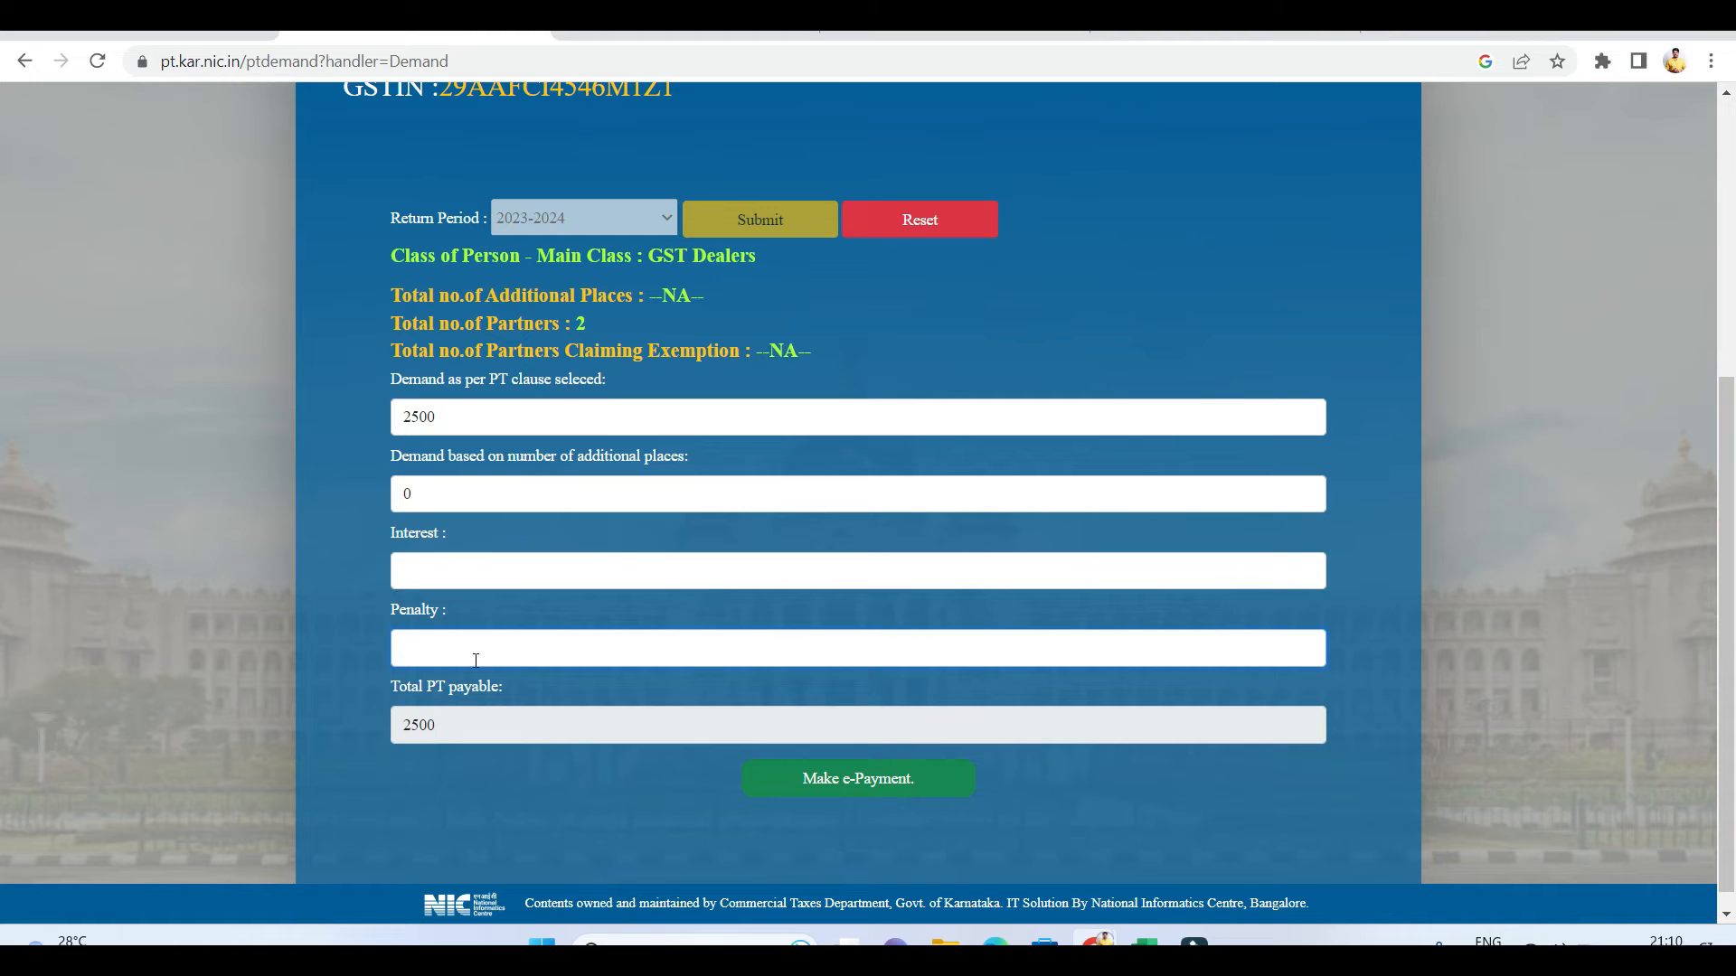
pyautogui.click(859, 784)
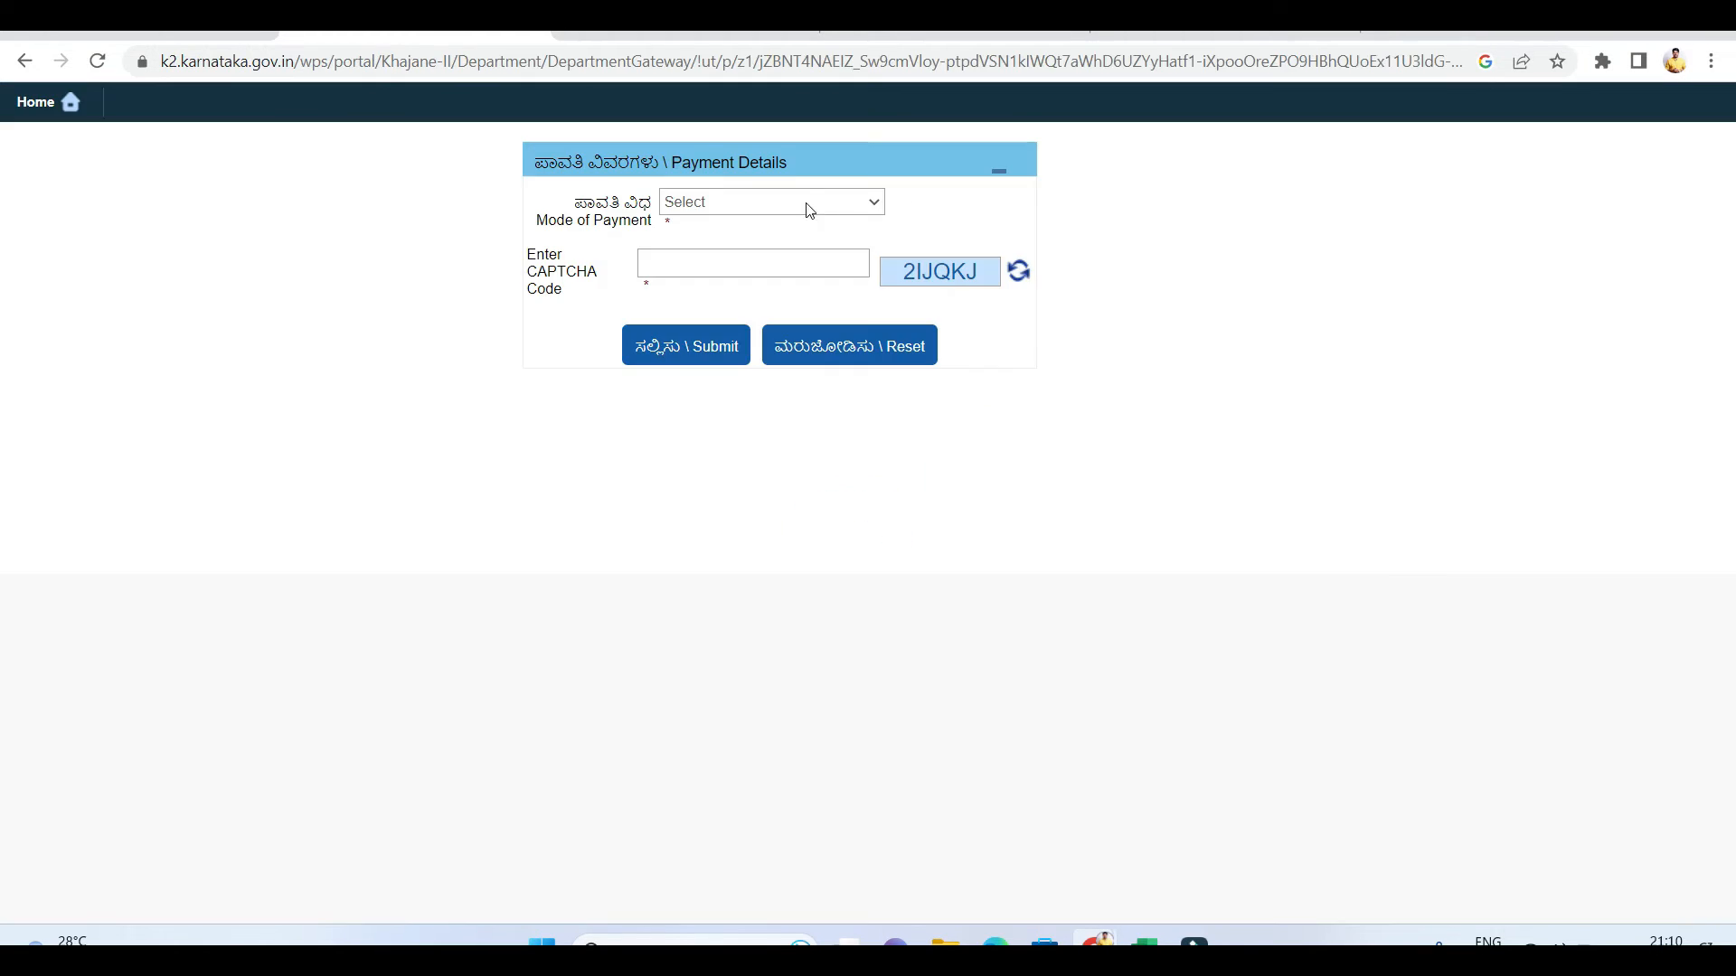
# - Set the Mode of Payment to Netbanking, the e-payment type to Direct Integration with Banks, and the bank to ICICI Bank
pyautogui.click(792, 196)
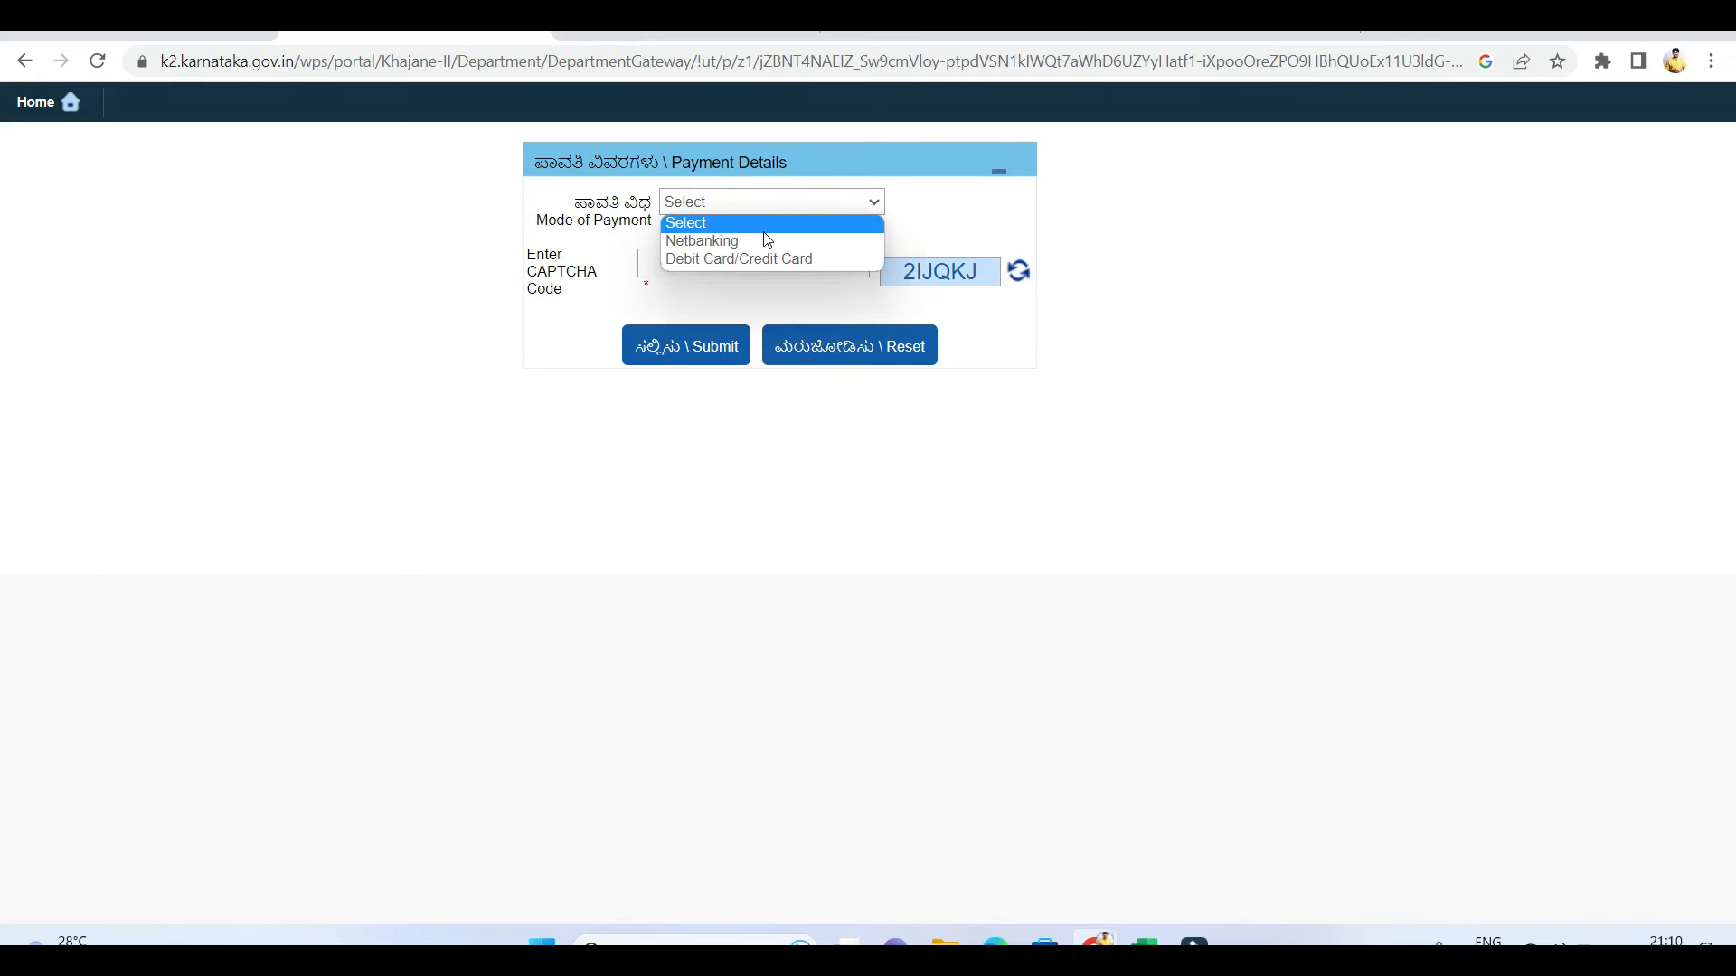
pyautogui.click(764, 228)
pyautogui.click(760, 203)
pyautogui.click(724, 240)
pyautogui.click(776, 268)
pyautogui.click(775, 308)
pyautogui.click(966, 293)
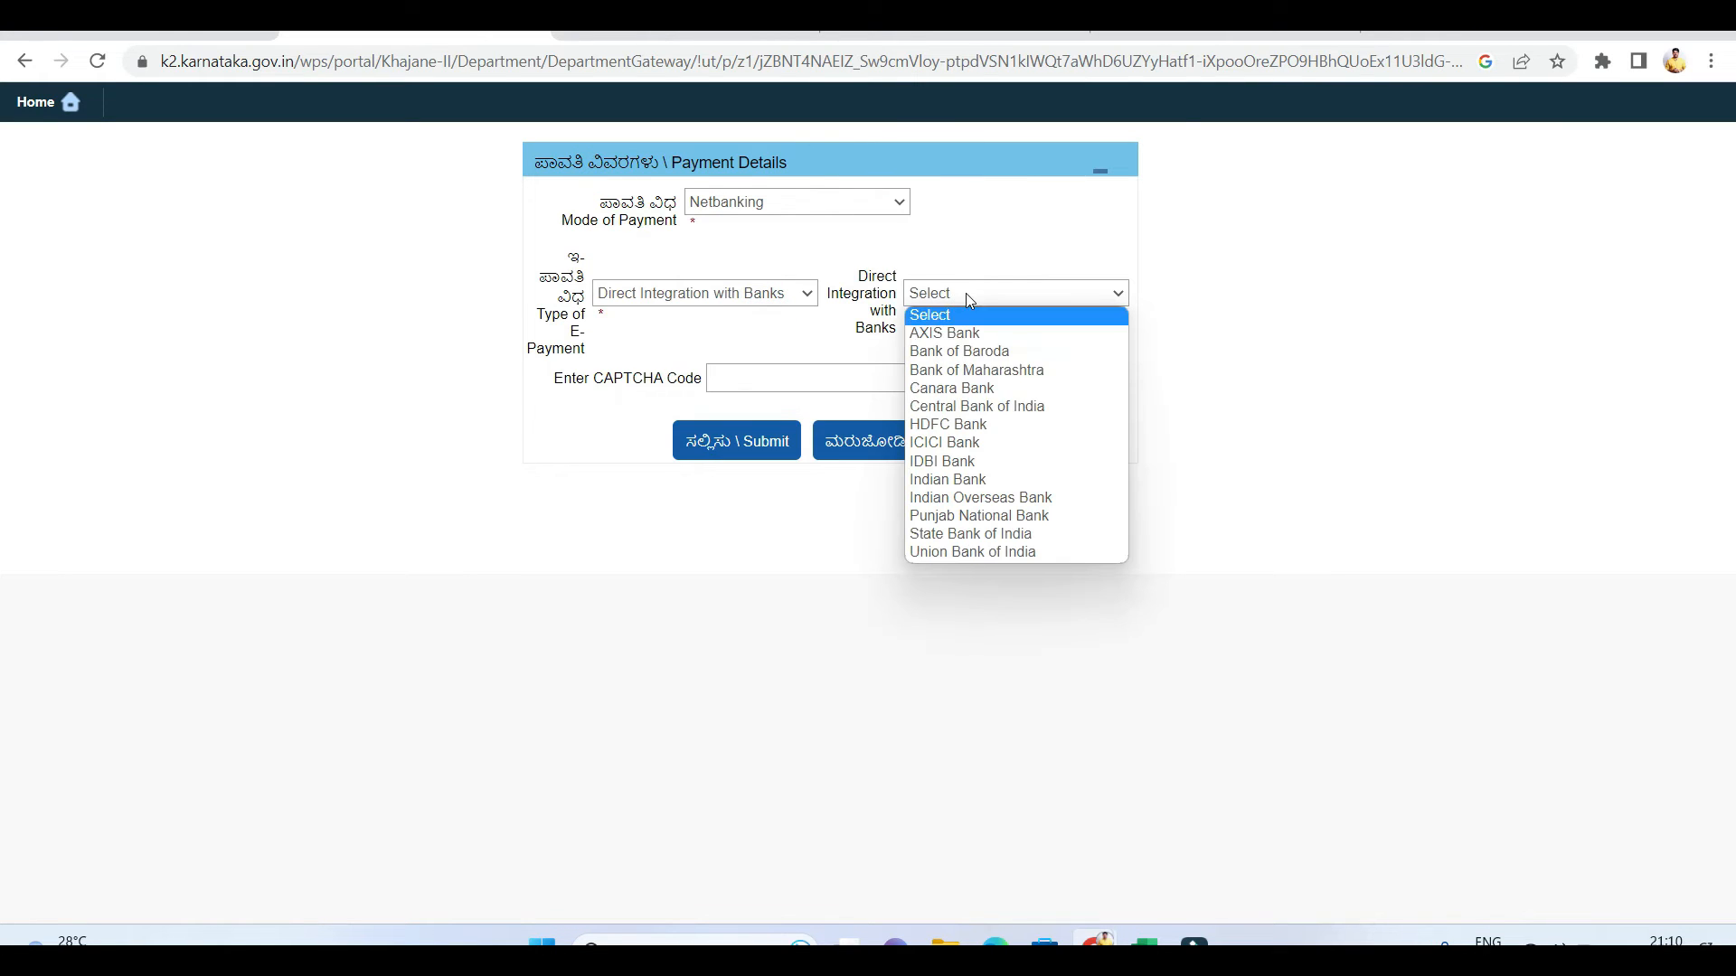
pyautogui.click(977, 442)
# - Enter the CAPTCHA code, submit the payment details, and make the payment through ICICI Bank
pyautogui.click(859, 378)
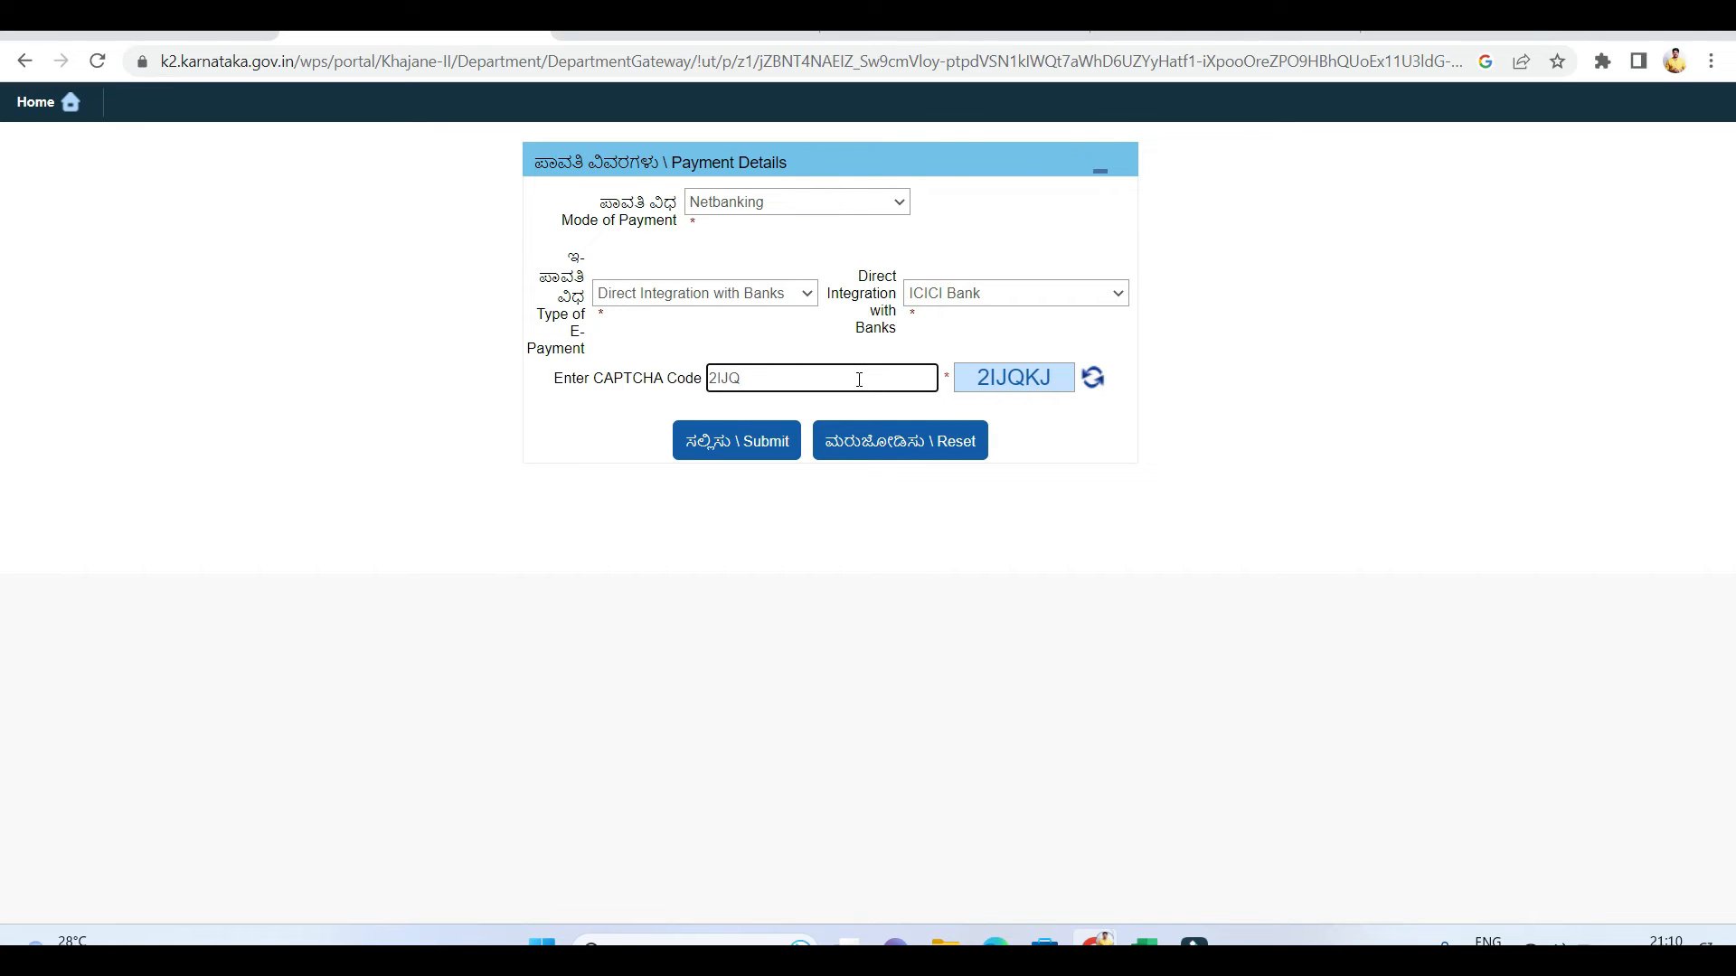
pyautogui.click(740, 442)
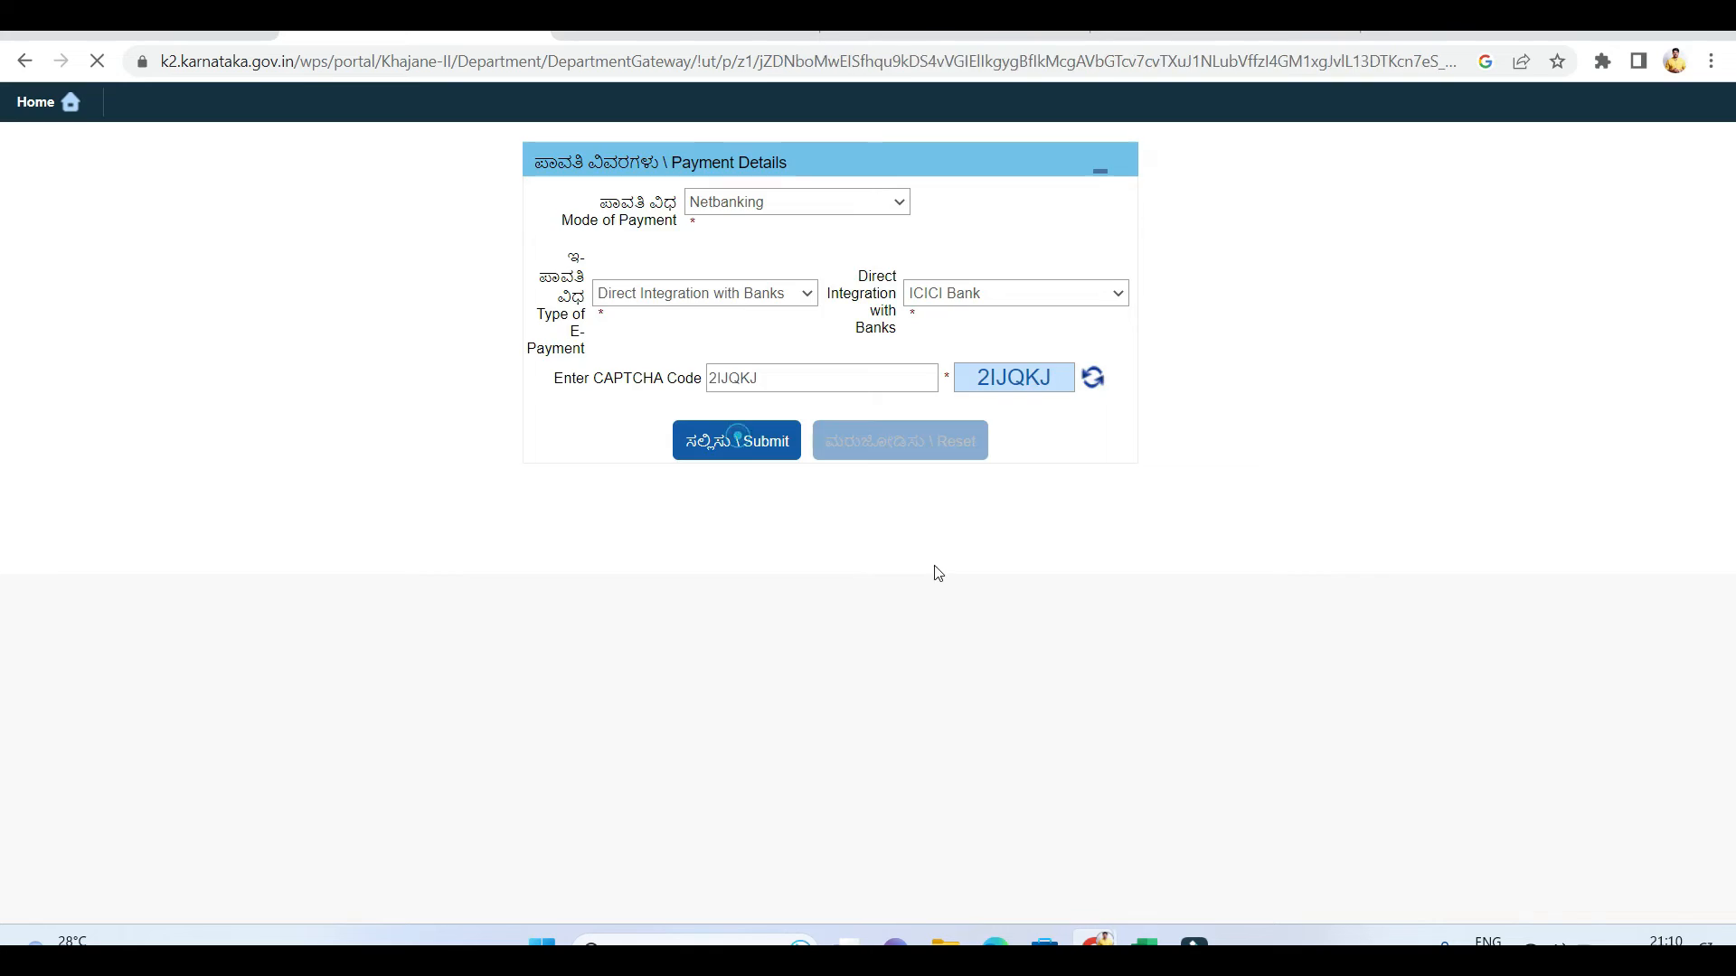
pyautogui.click(1005, 477)
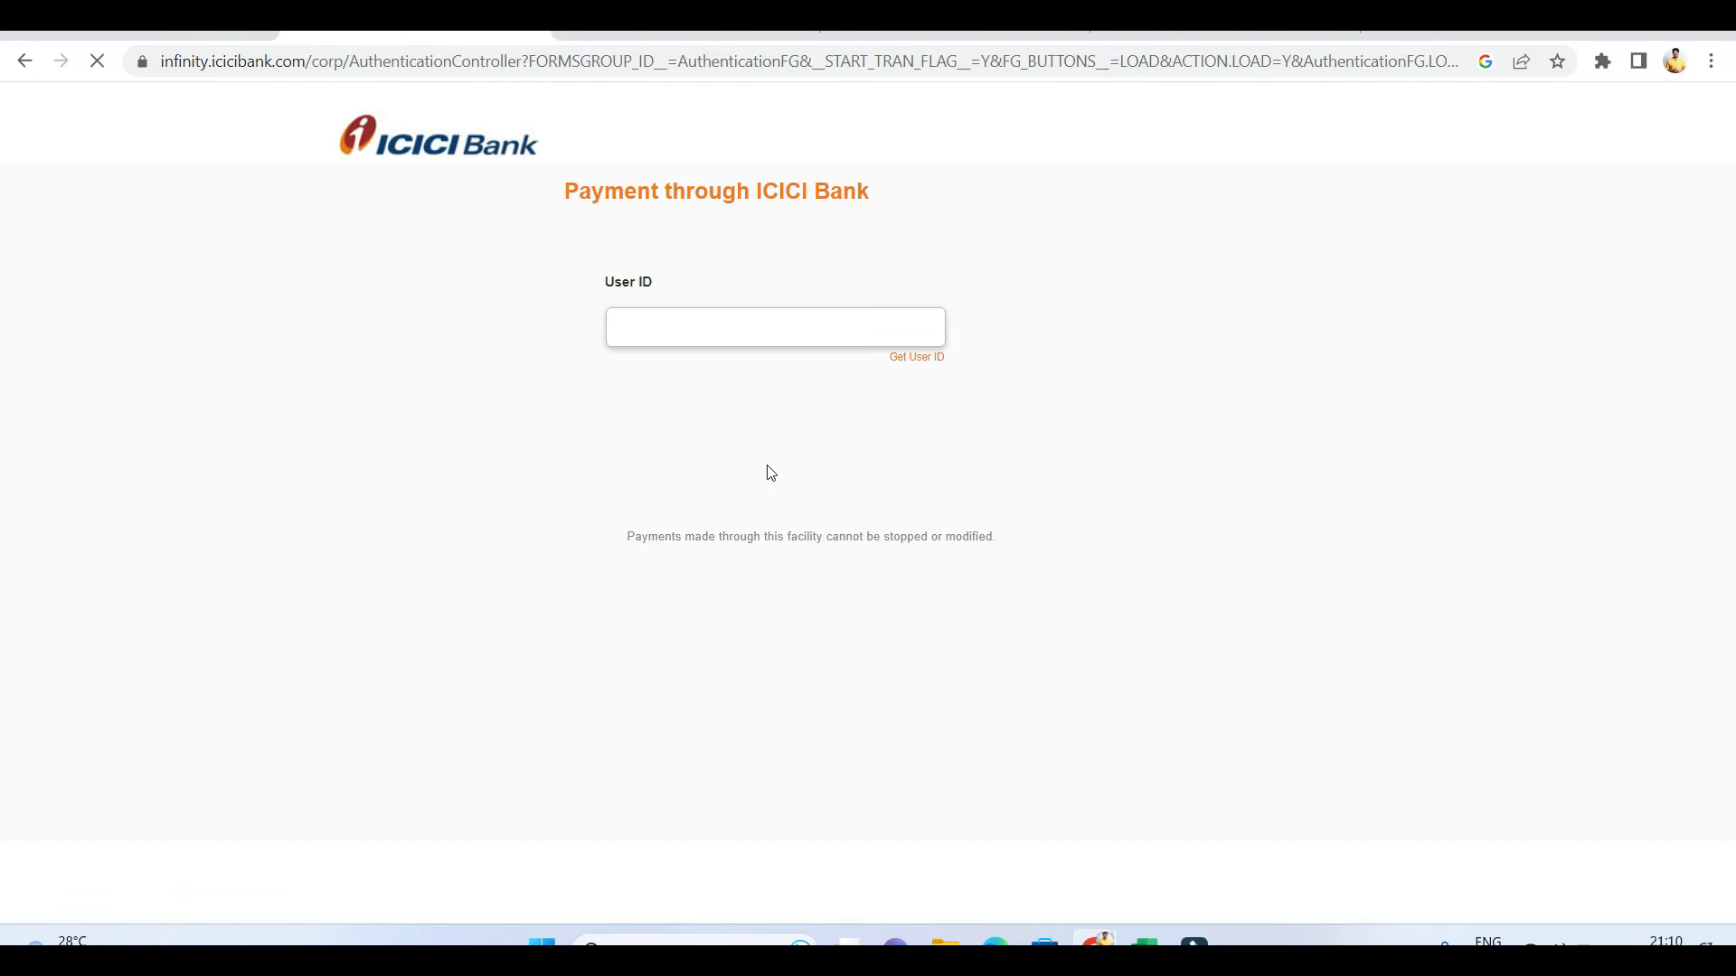
pyautogui.click(697, 335)
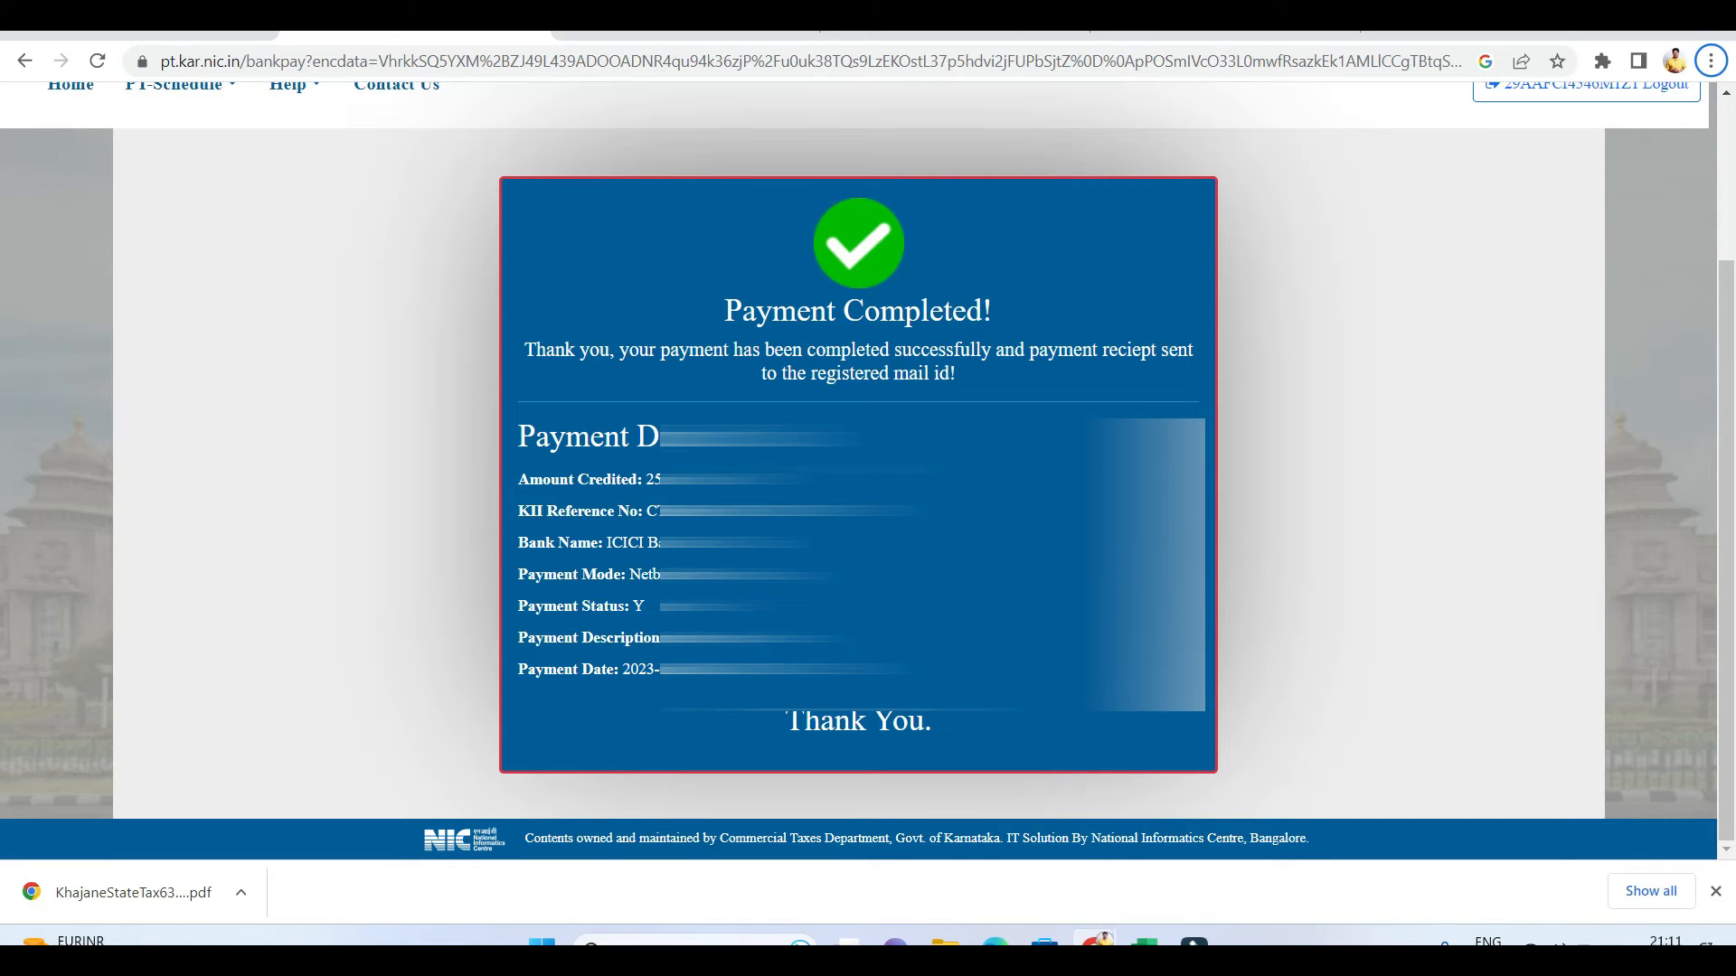
# - Review the payment confirmation, checking the KII Reference No
pyautogui.moveTo(540, 511); pyautogui.dragTo(630, 509)
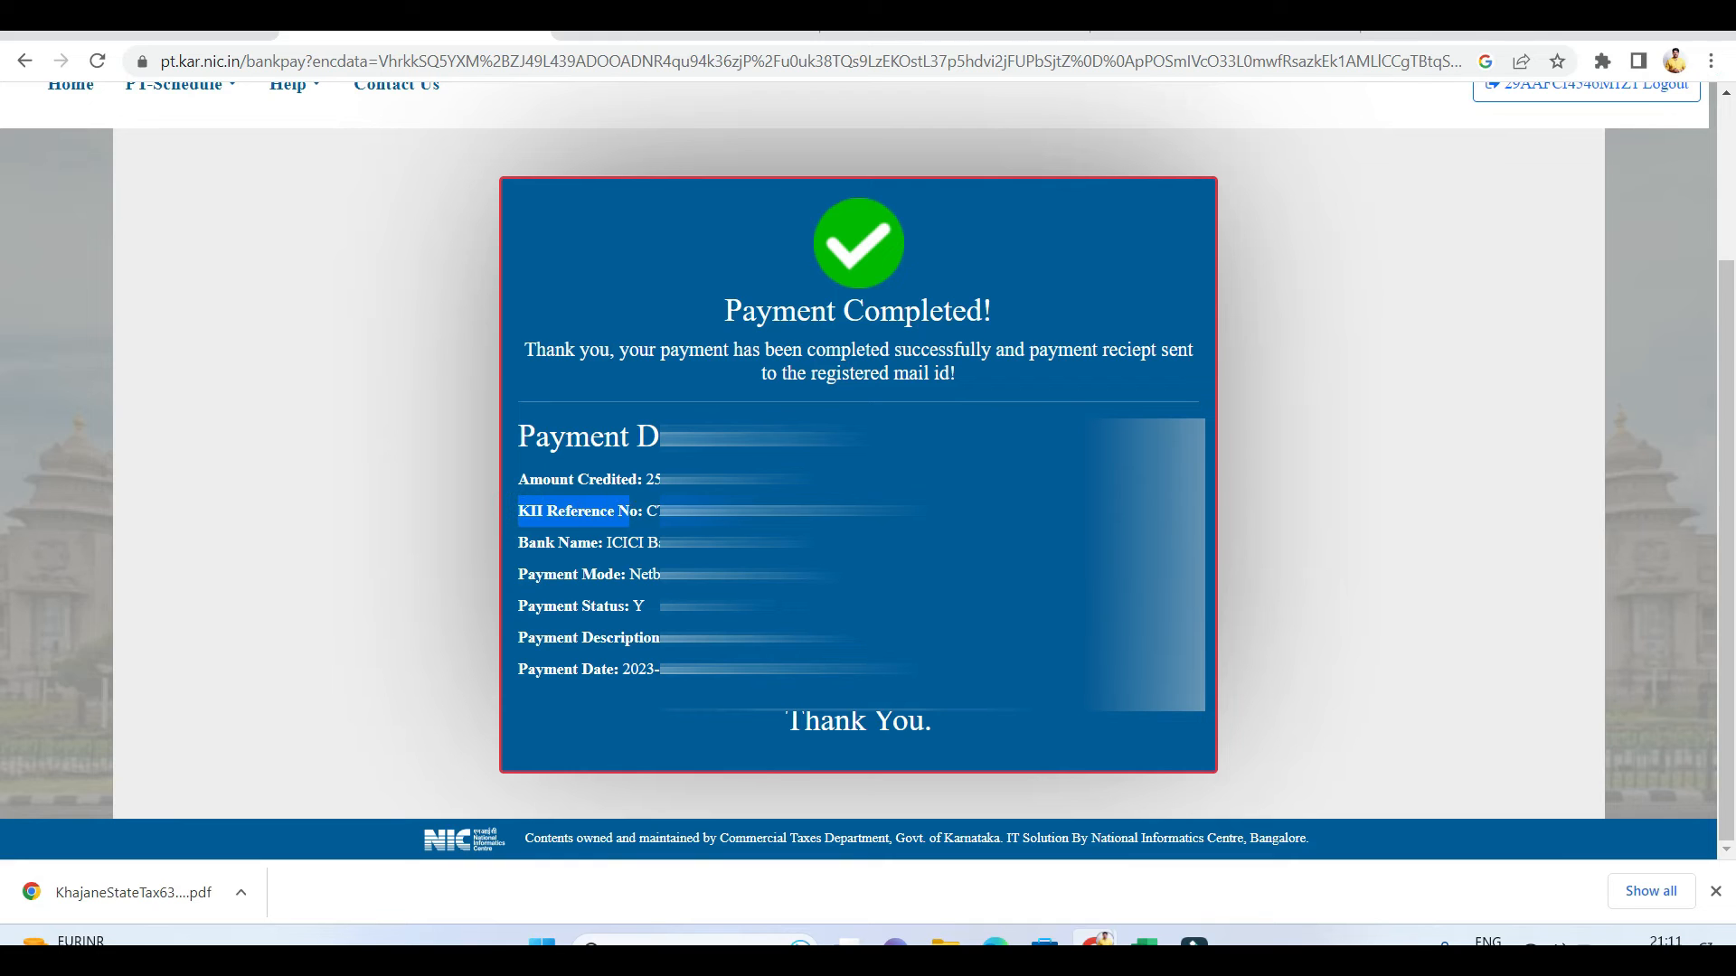
pyautogui.click(1362, 533)
pyautogui.scroll(3, 42, 326)
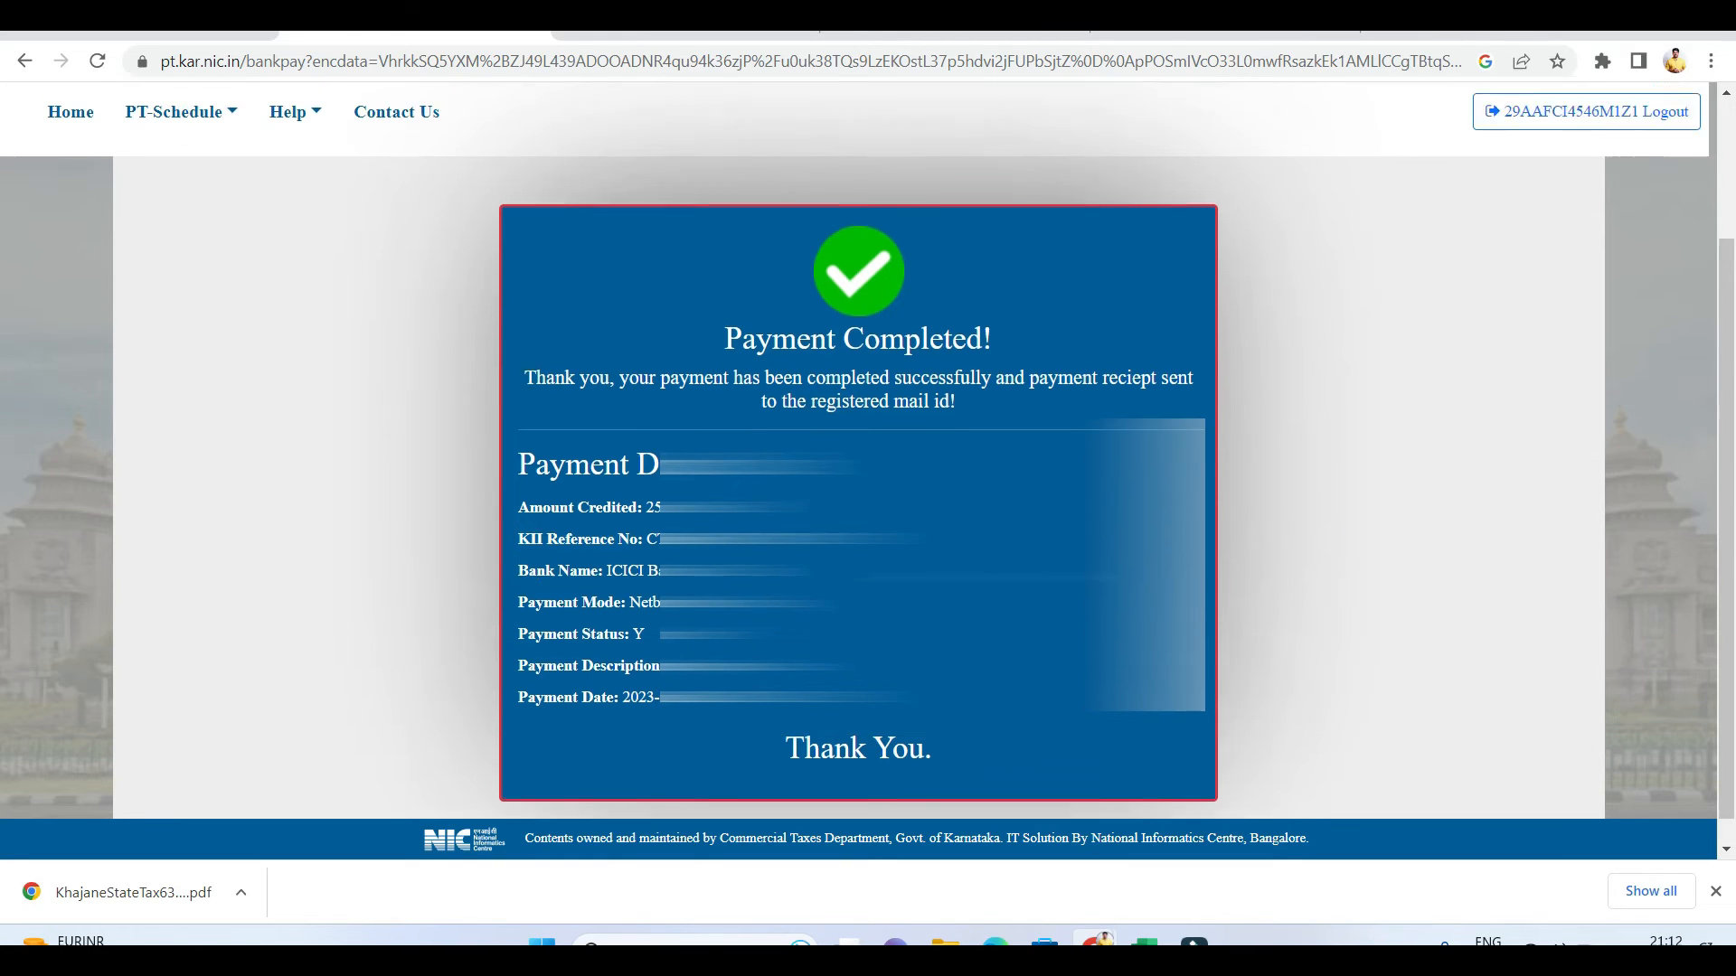
# - Return to the dashboard and open the 2023-2024 professional tax certificate for printing
pyautogui.click(56, 306)
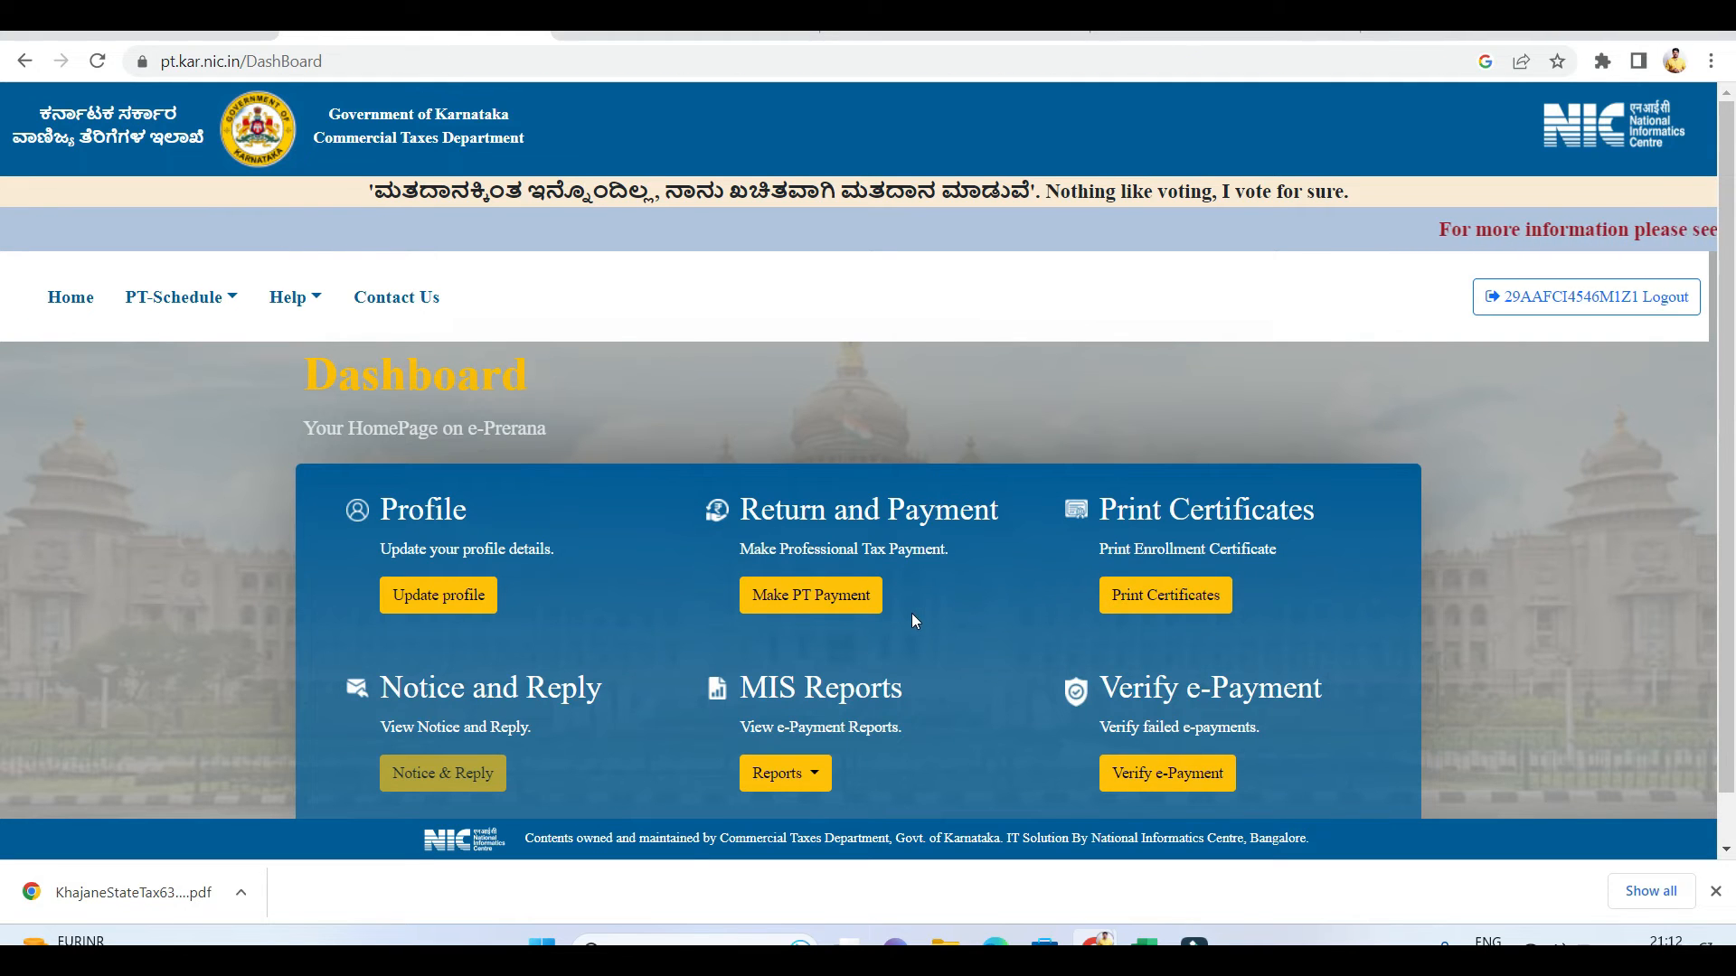
pyautogui.scroll(-1, 911, 613)
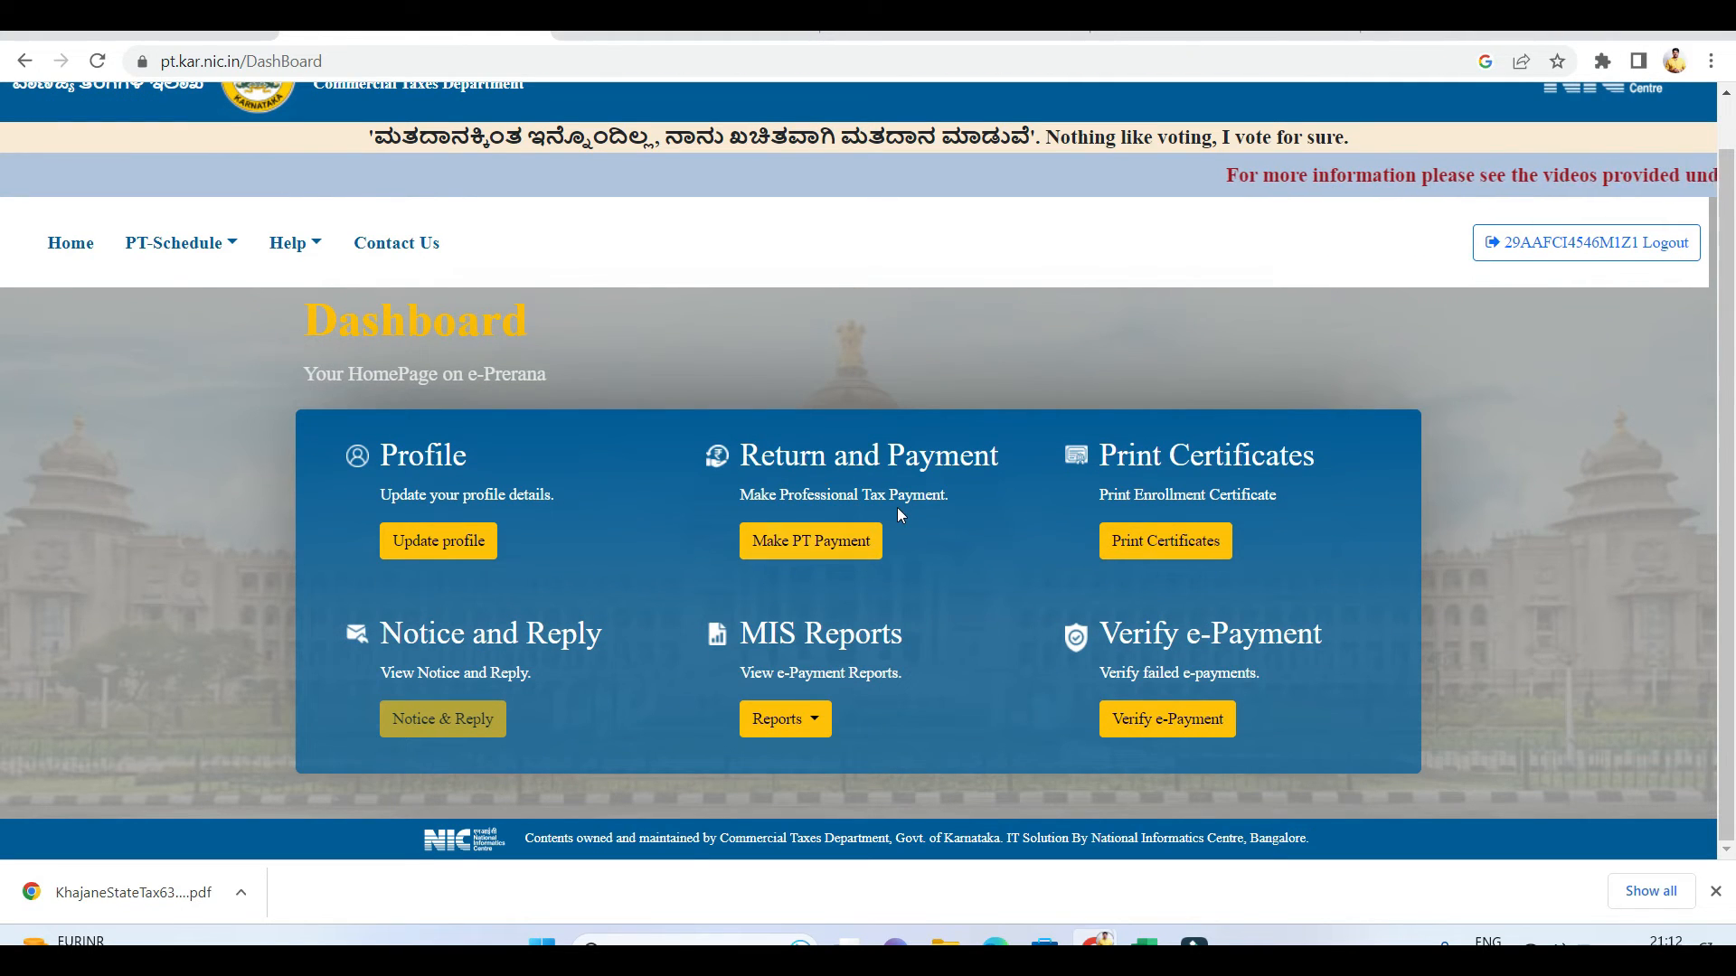
pyautogui.click(1143, 545)
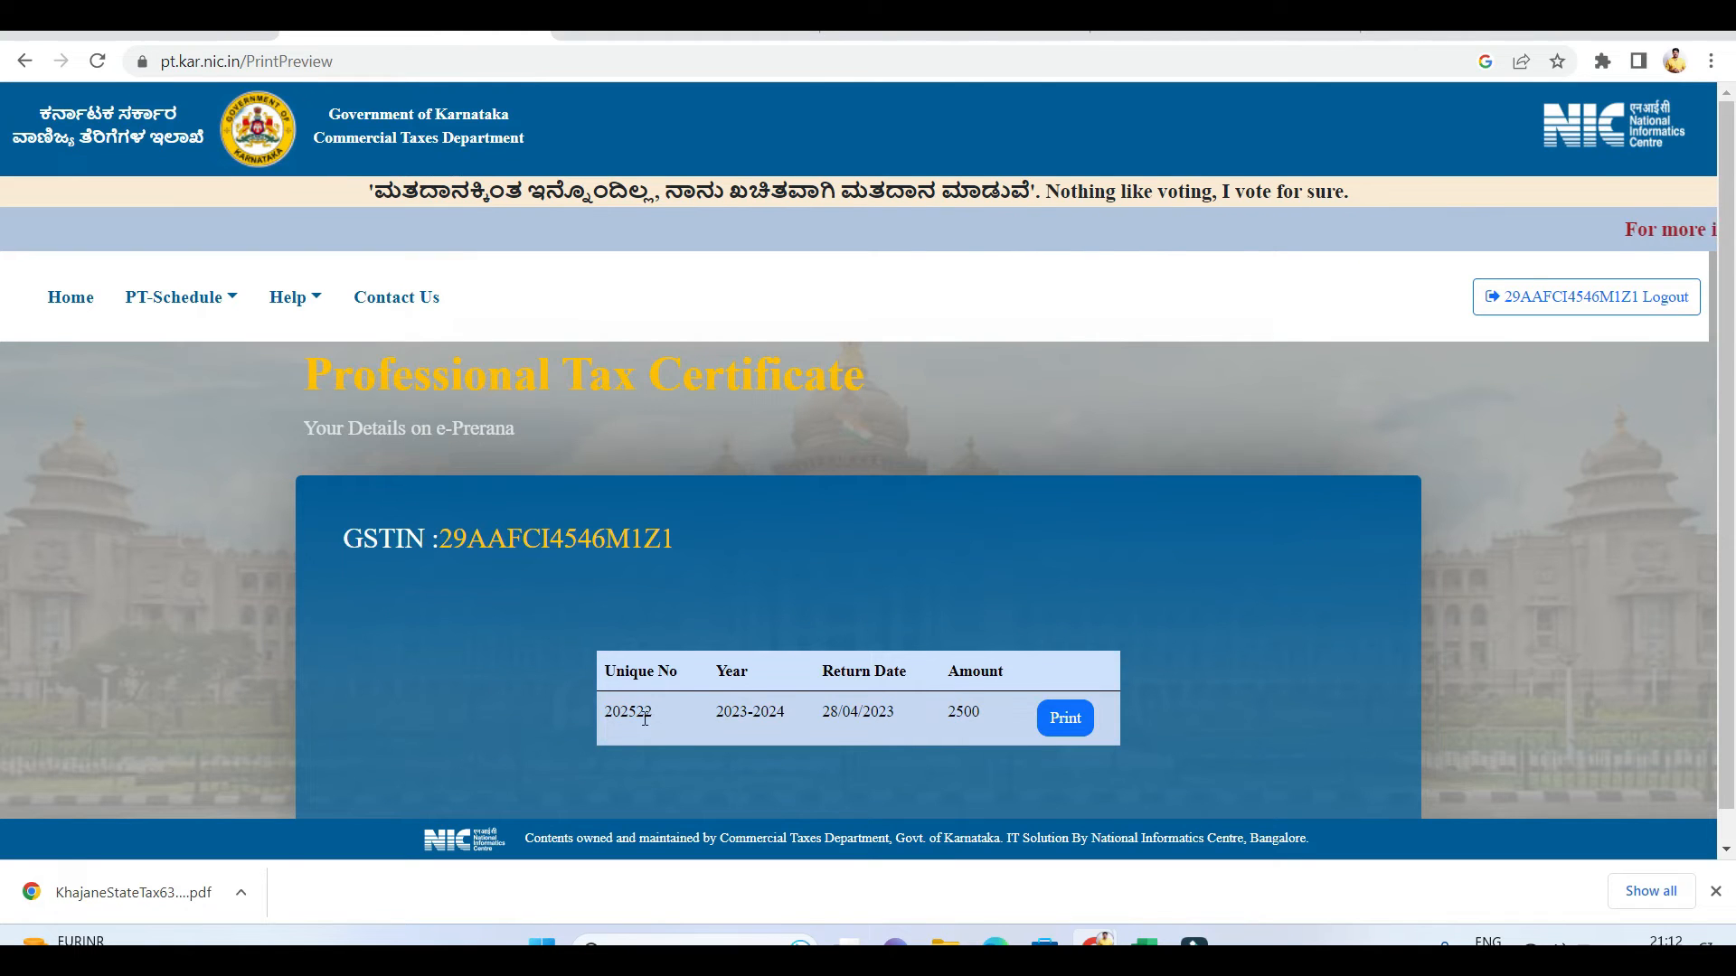
pyautogui.click(1066, 719)
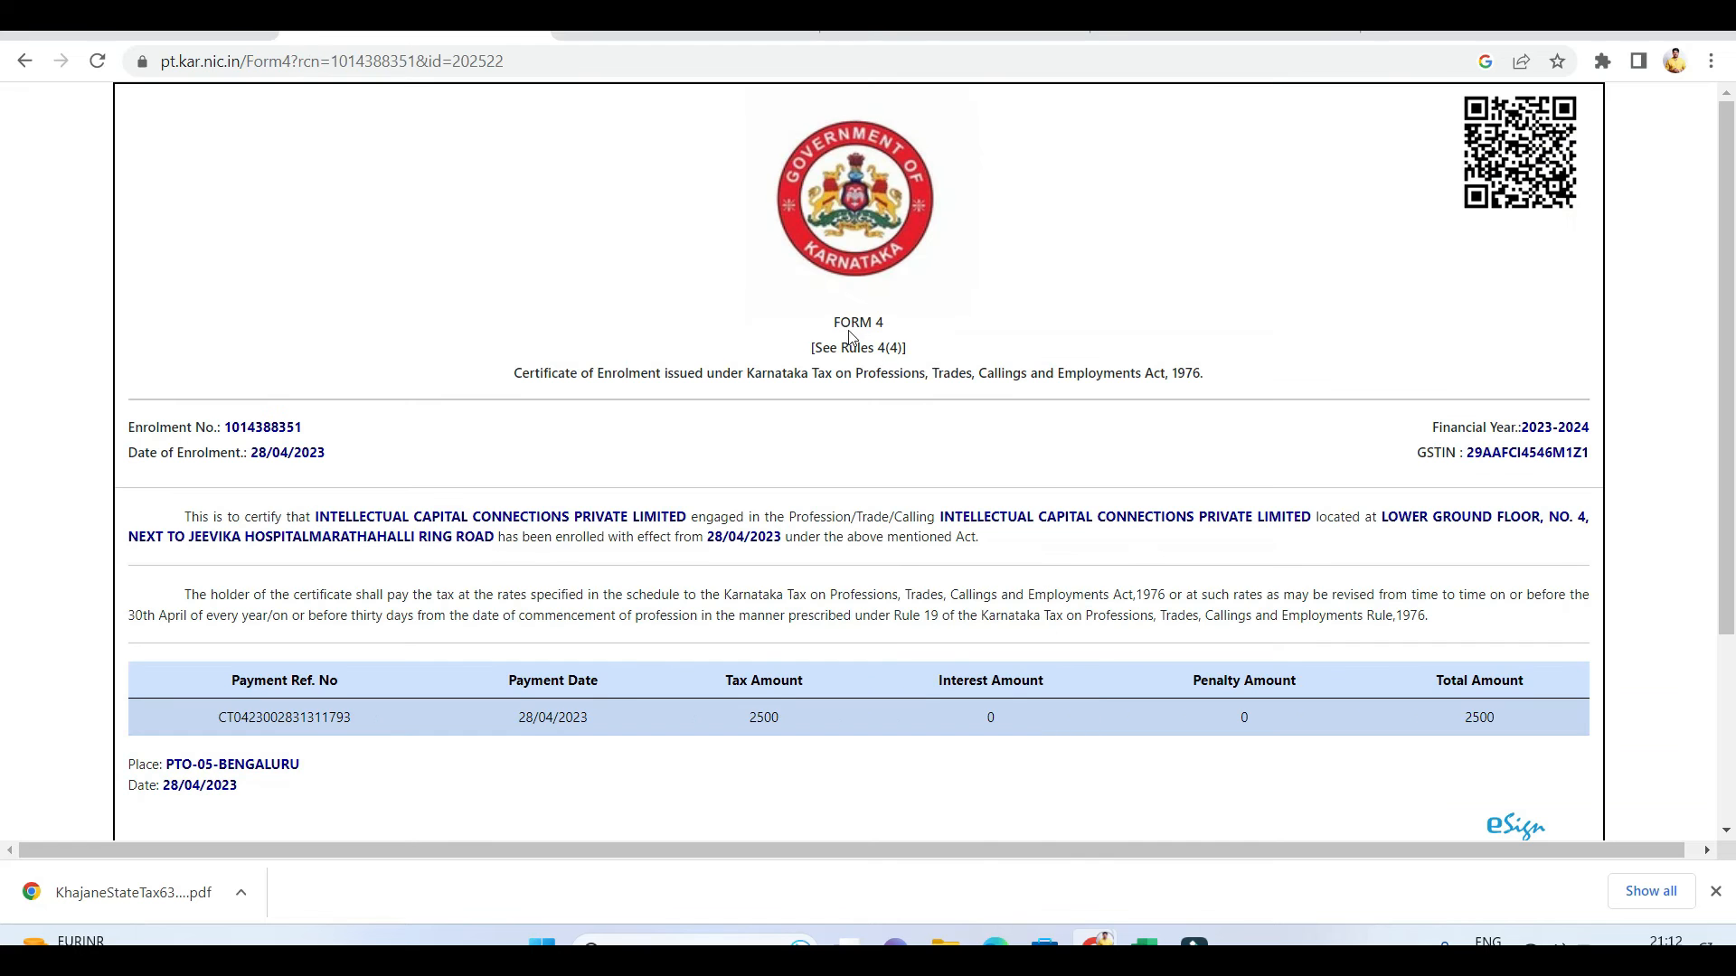
# - Examine the enrolment certificate's enrolment number, financial year and form title
pyautogui.moveTo(140, 423); pyautogui.dragTo(294, 426)
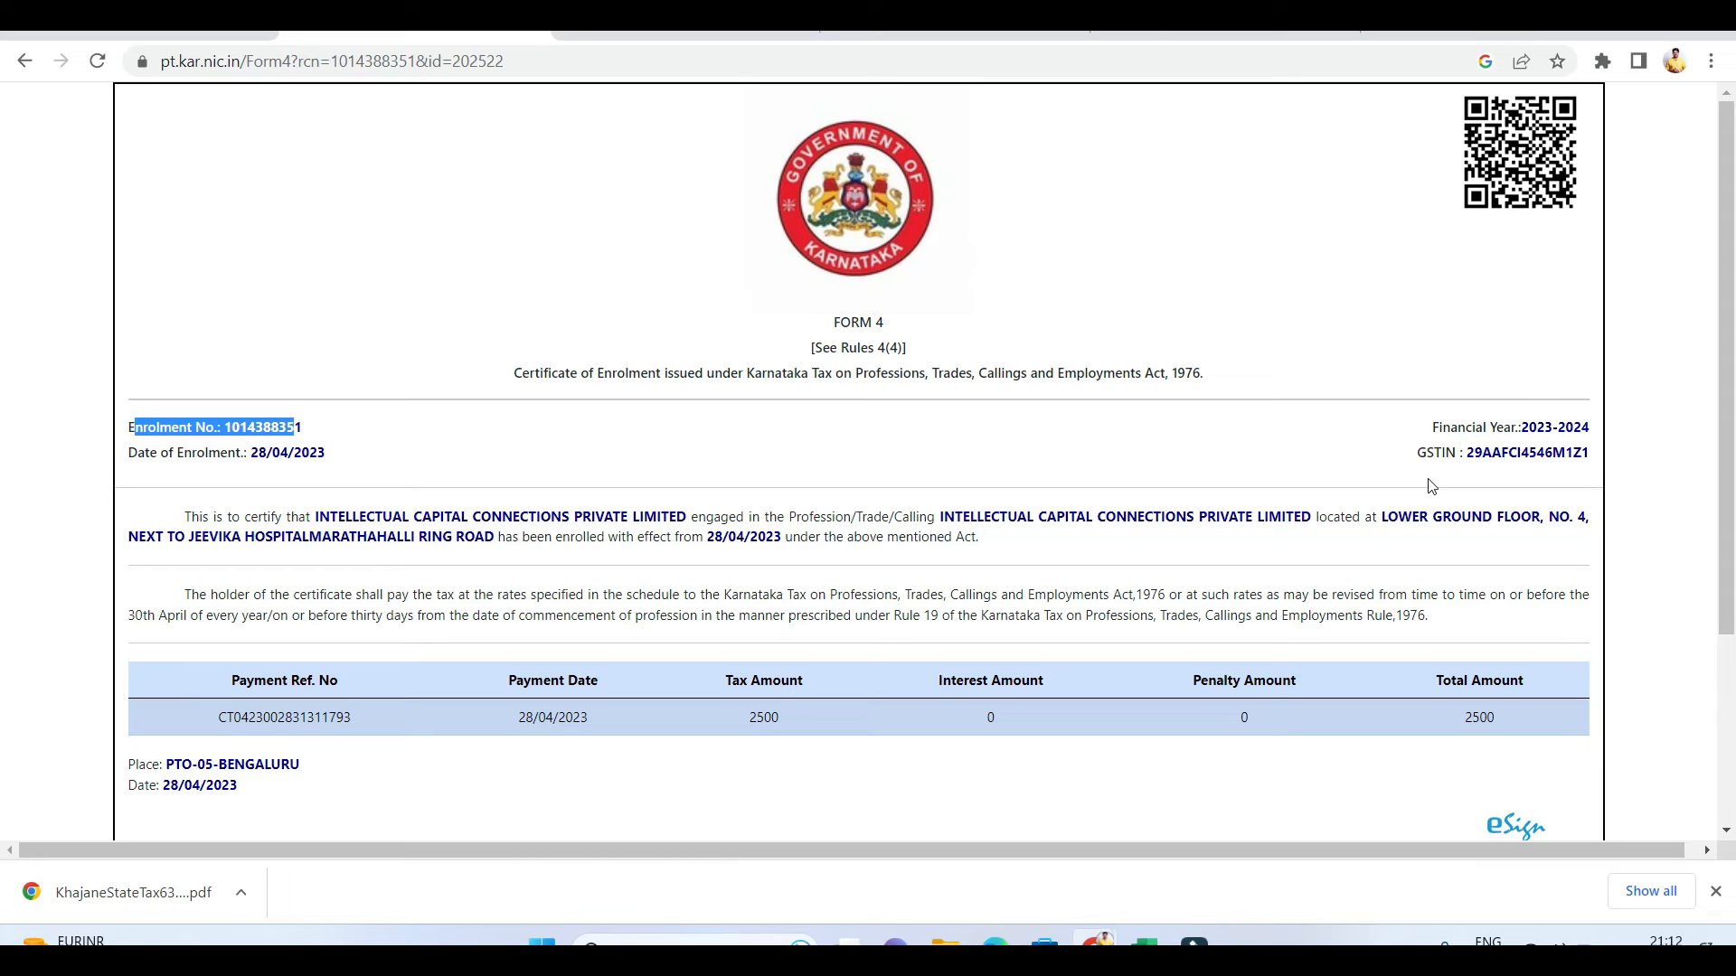
pyautogui.moveTo(1457, 429); pyautogui.dragTo(1520, 431)
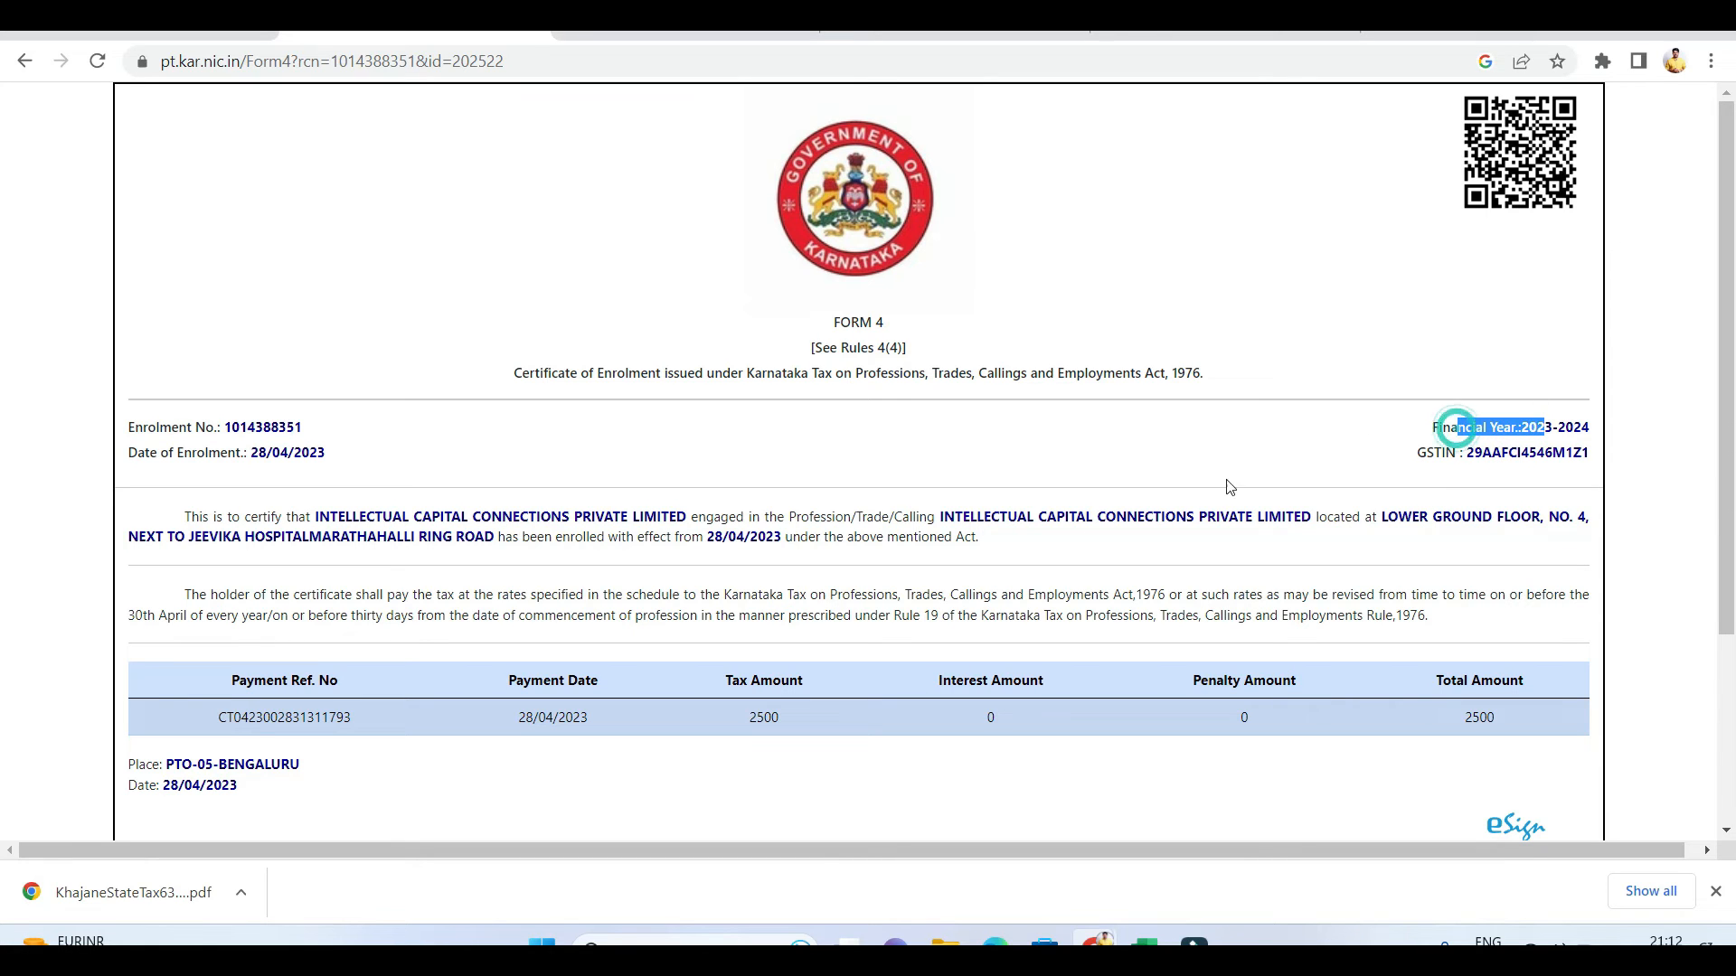
pyautogui.click(850, 327)
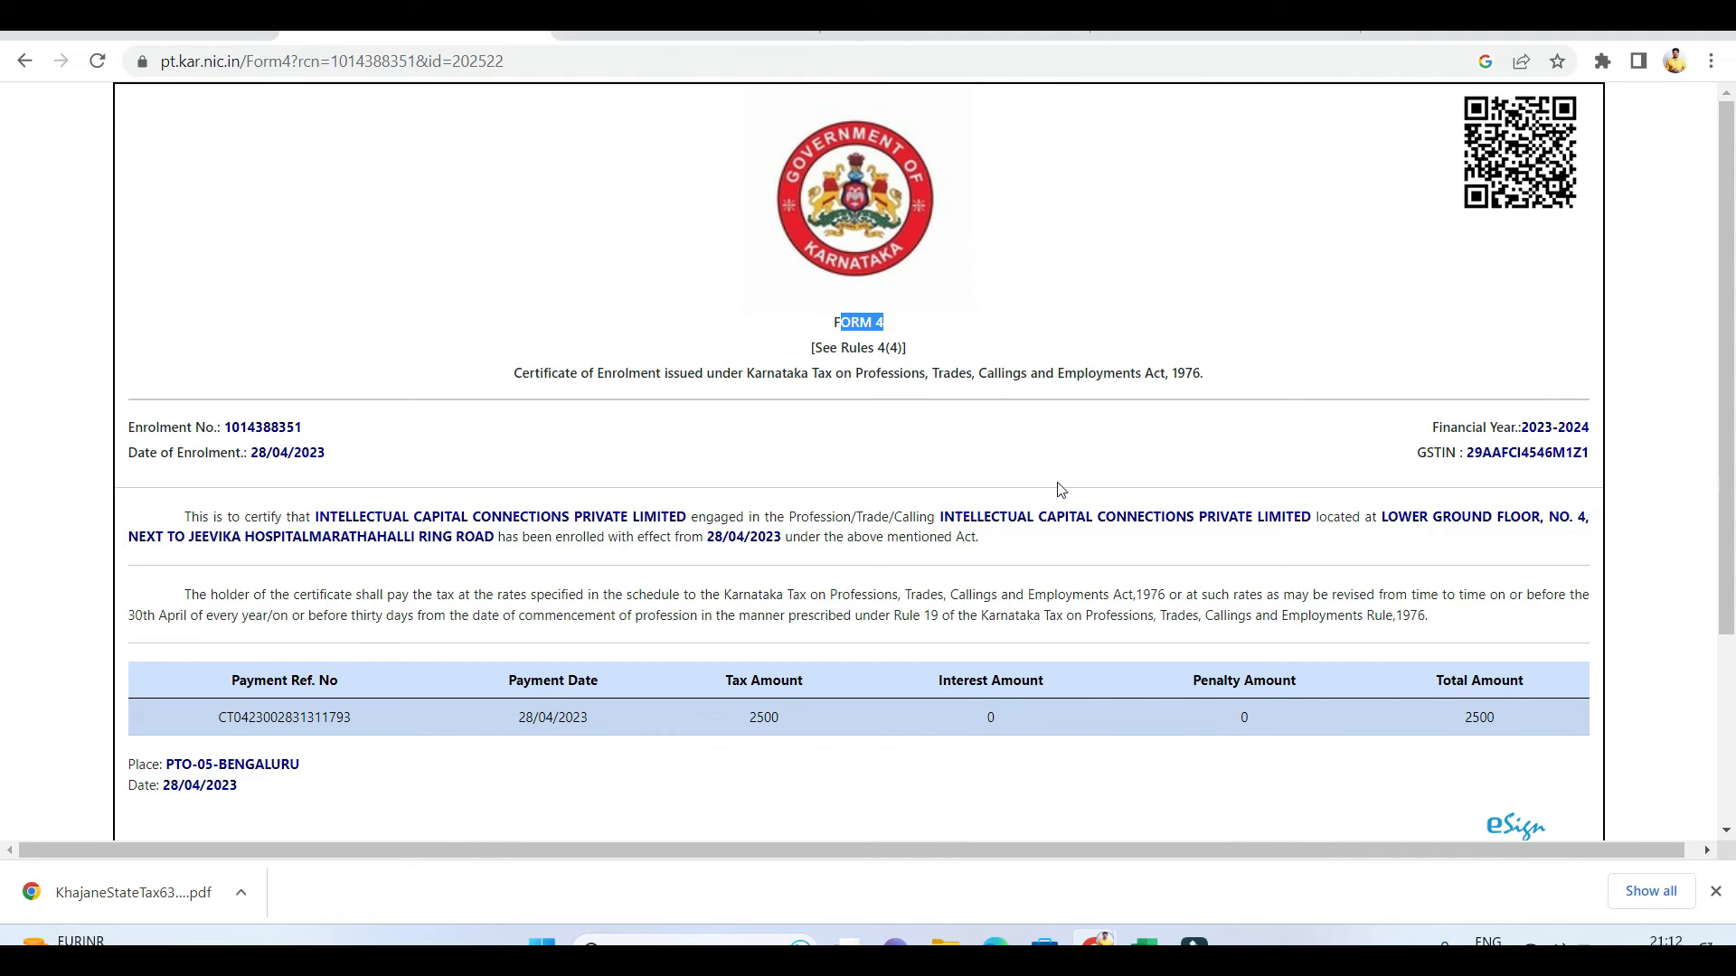
pyautogui.click(1129, 283)
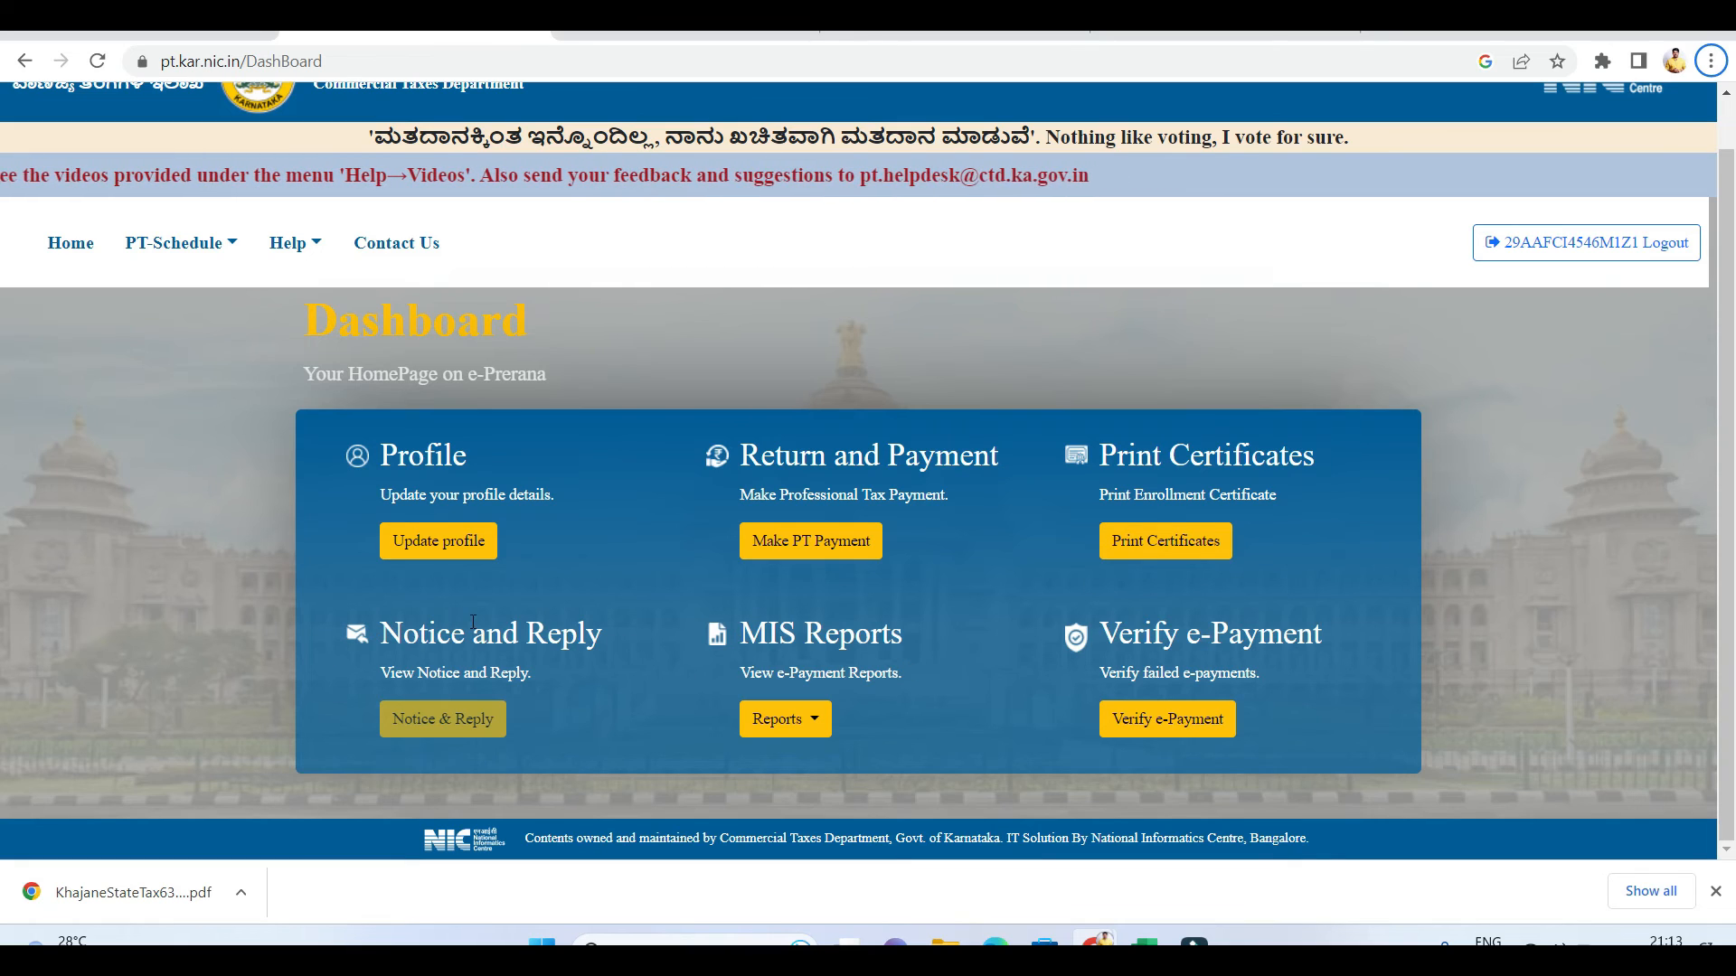
# - Look over the dashboard's Notice and Reply, MIS Reports, Verify e-Payment, and Return and Payment sections
pyautogui.moveTo(417, 633); pyautogui.dragTo(517, 633)
pyautogui.moveTo(766, 633); pyautogui.dragTo(839, 633)
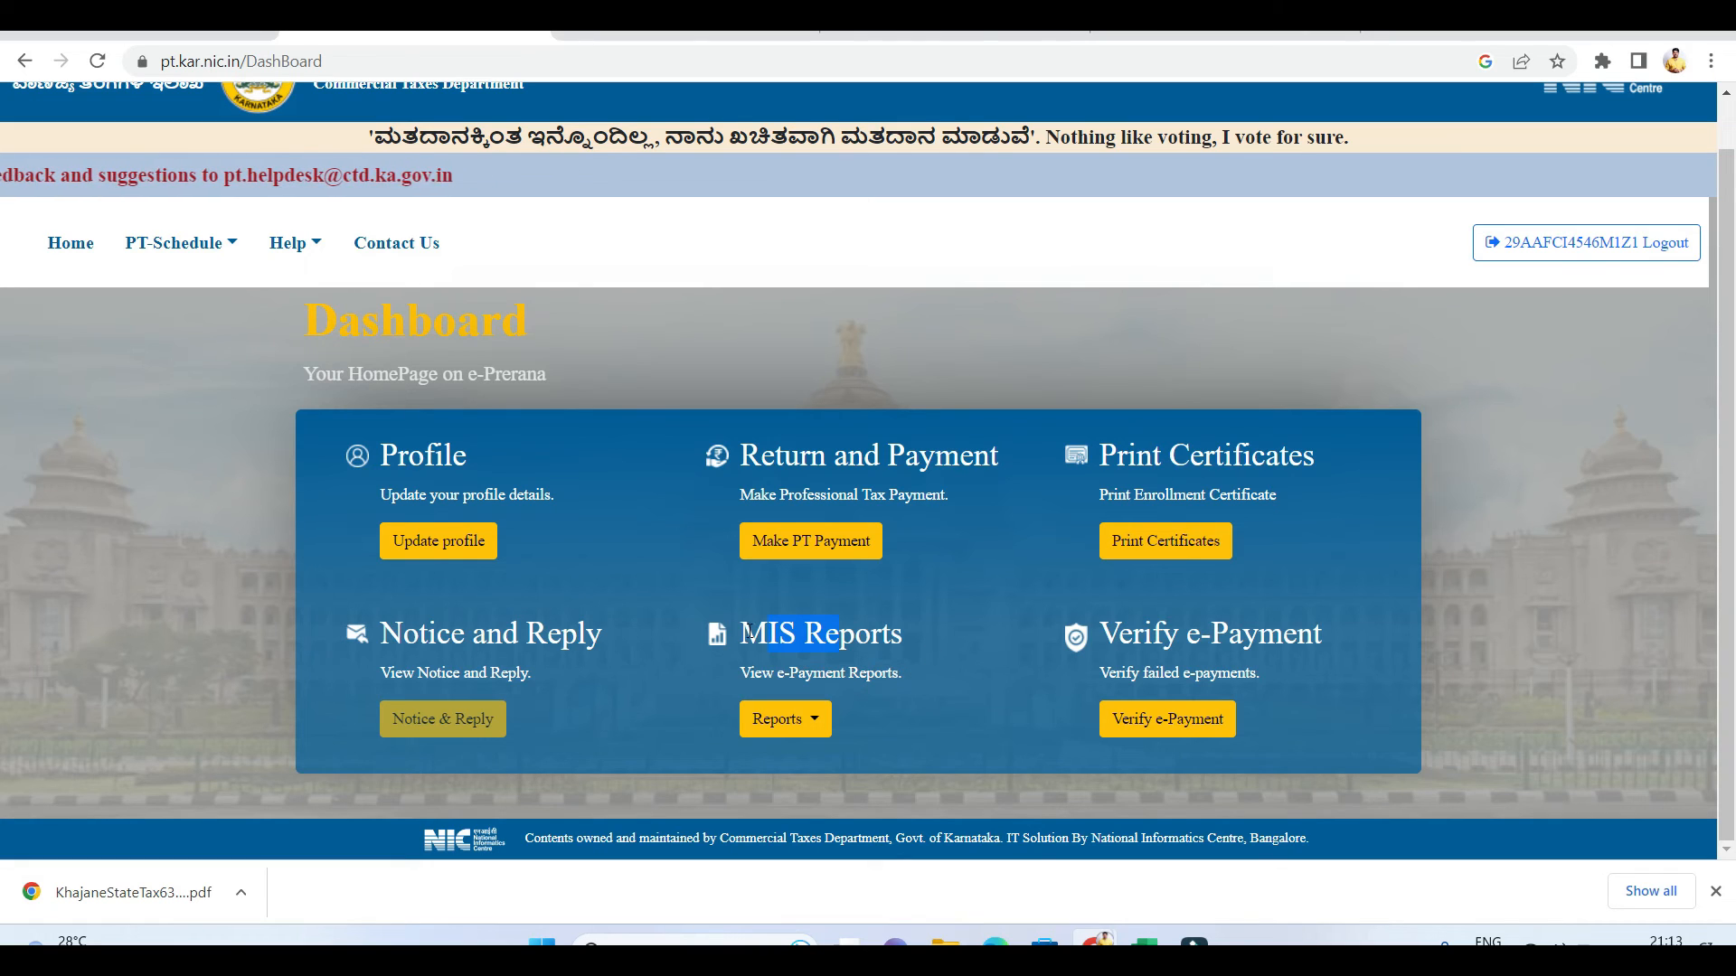
pyautogui.moveTo(1243, 633); pyautogui.dragTo(1132, 633)
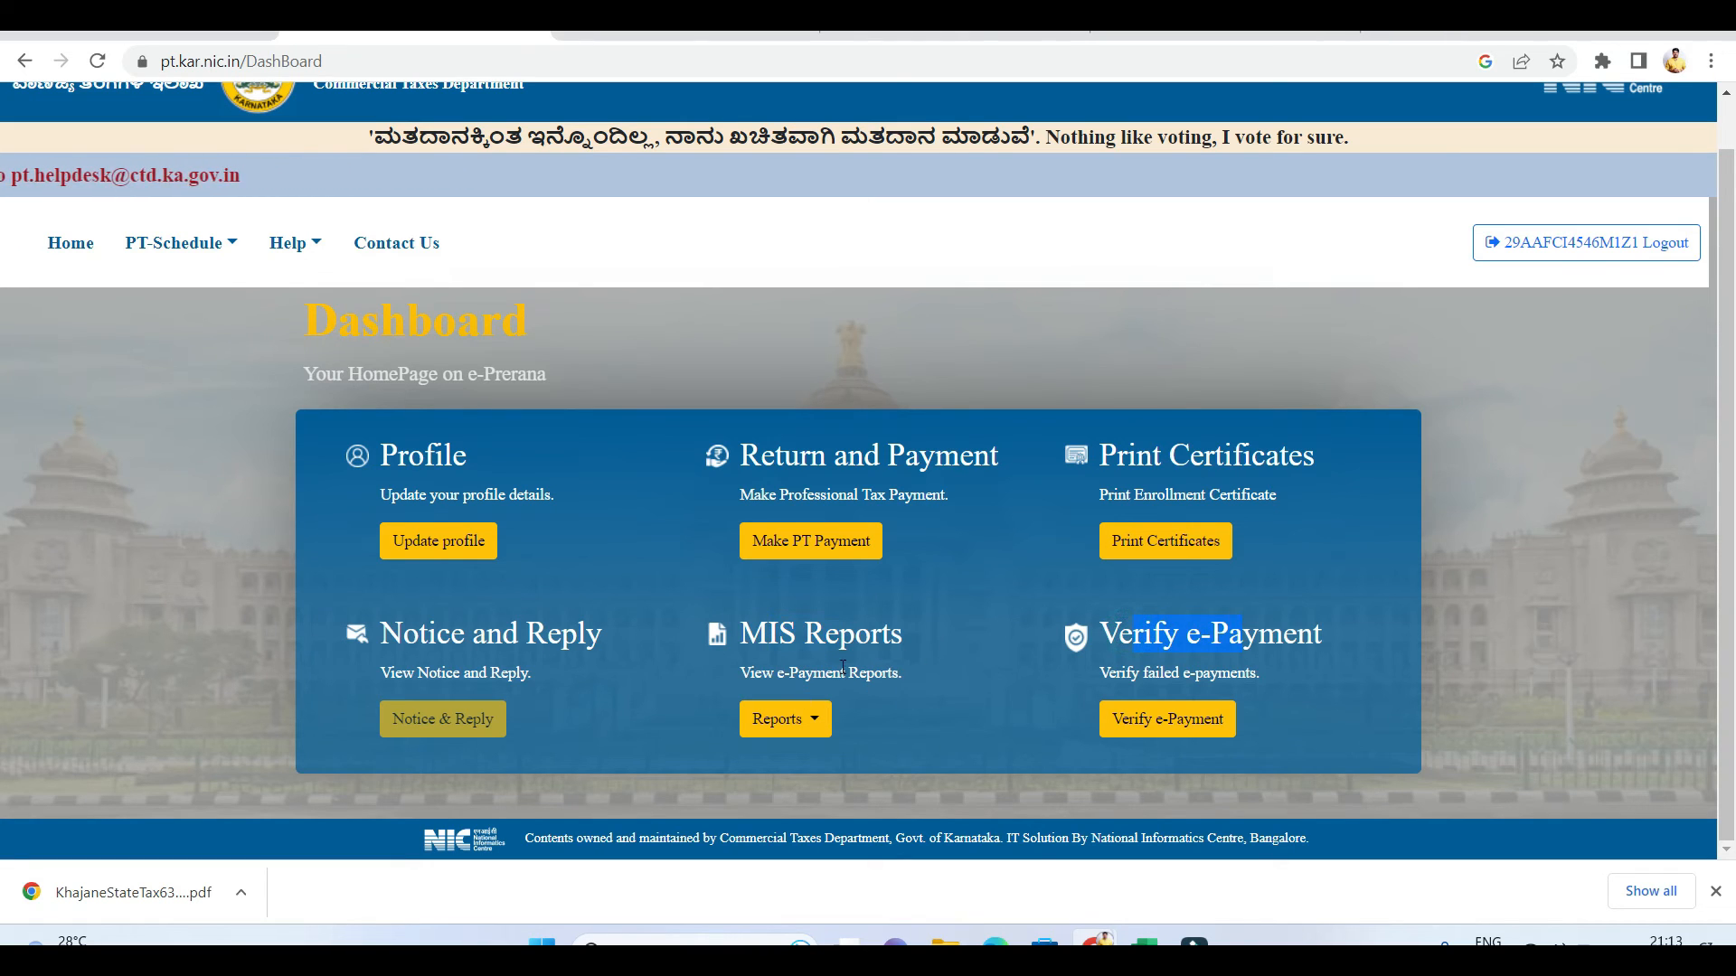
pyautogui.moveTo(1132, 633); pyautogui.dragTo(1282, 633)
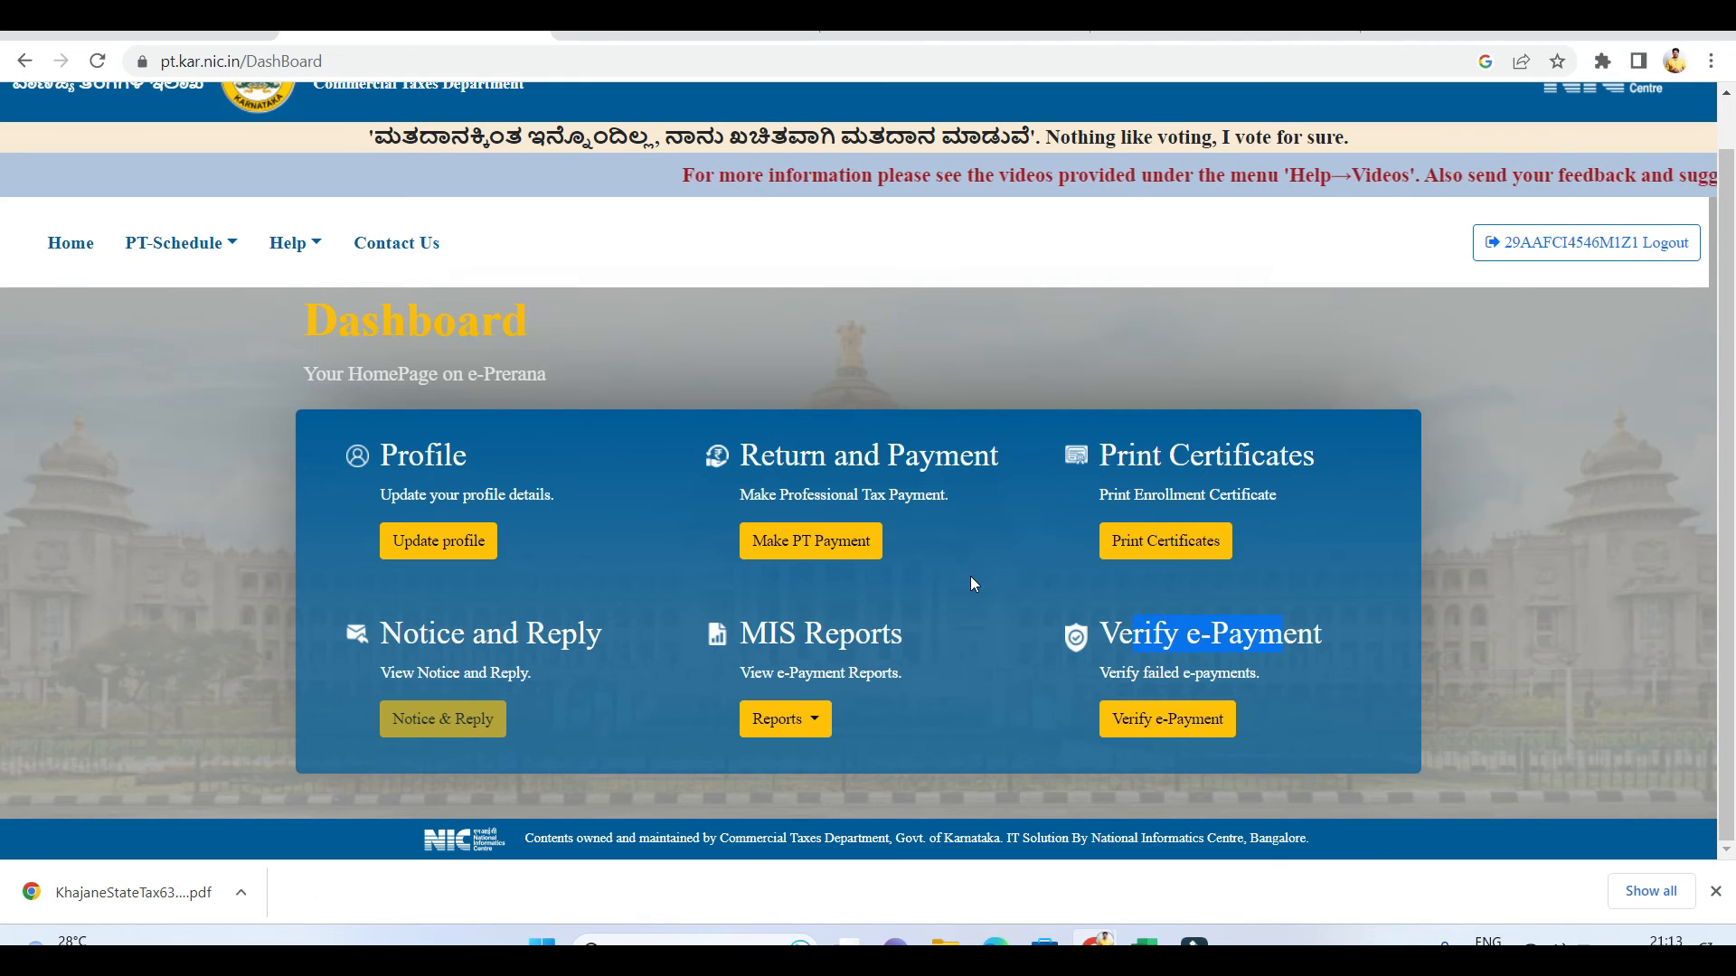
pyautogui.scroll(1, 449, 269)
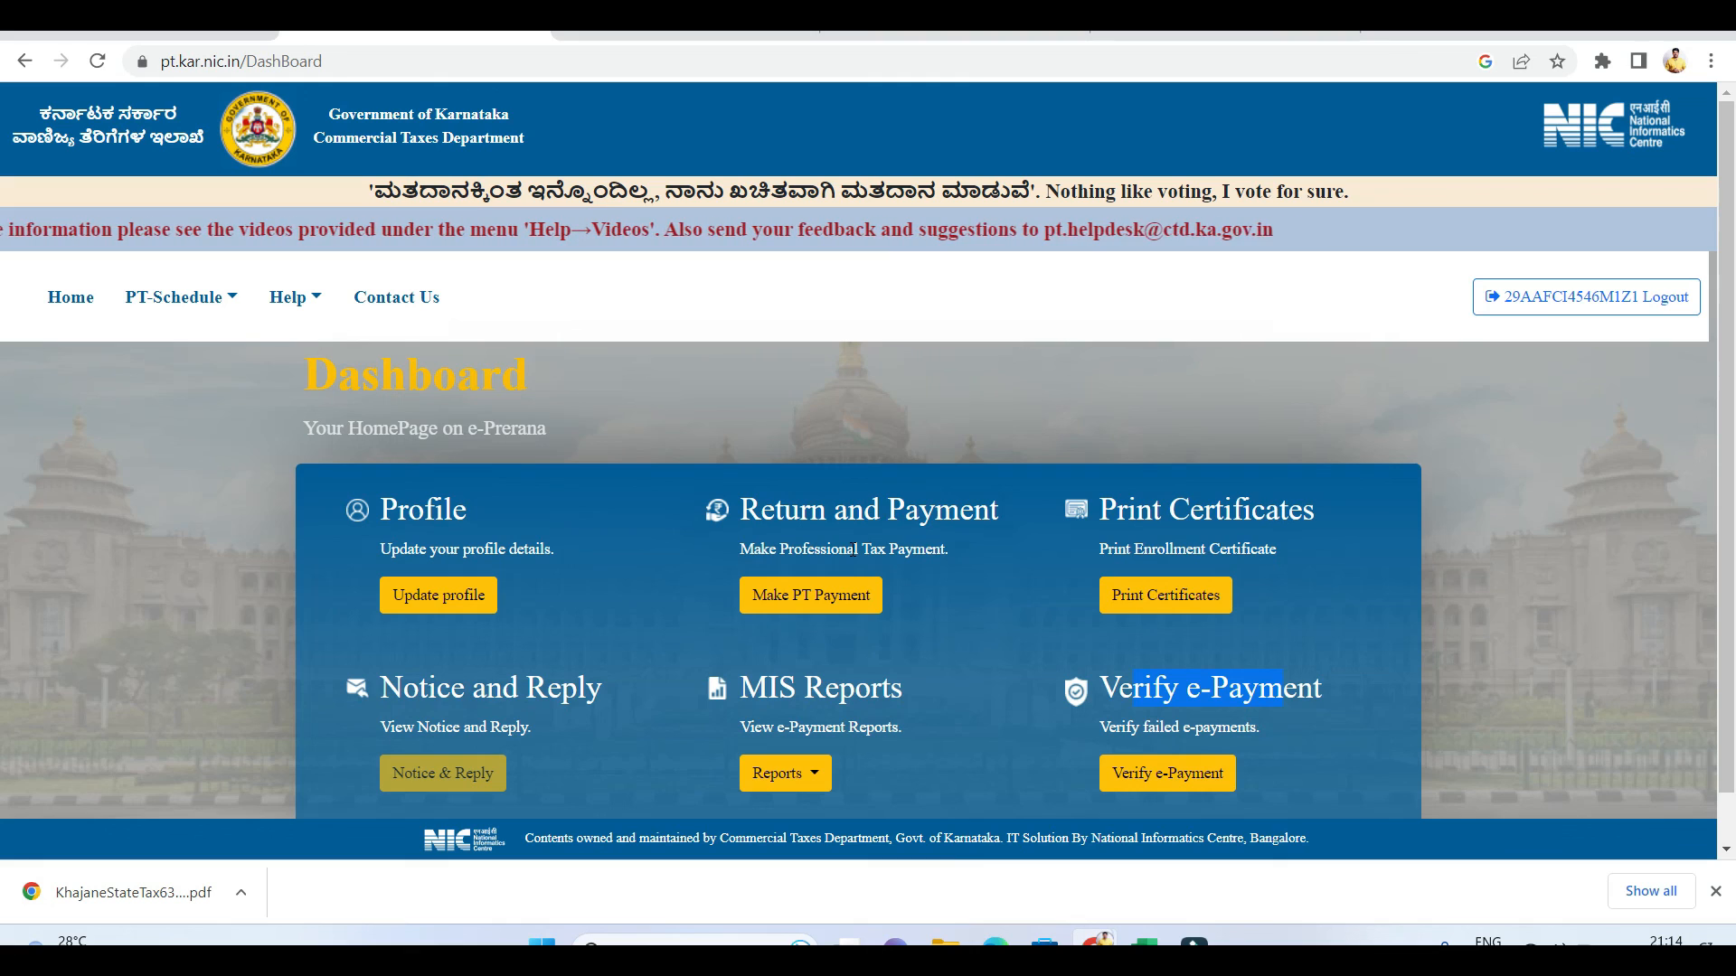
pyautogui.moveTo(737, 512); pyautogui.dragTo(919, 511)
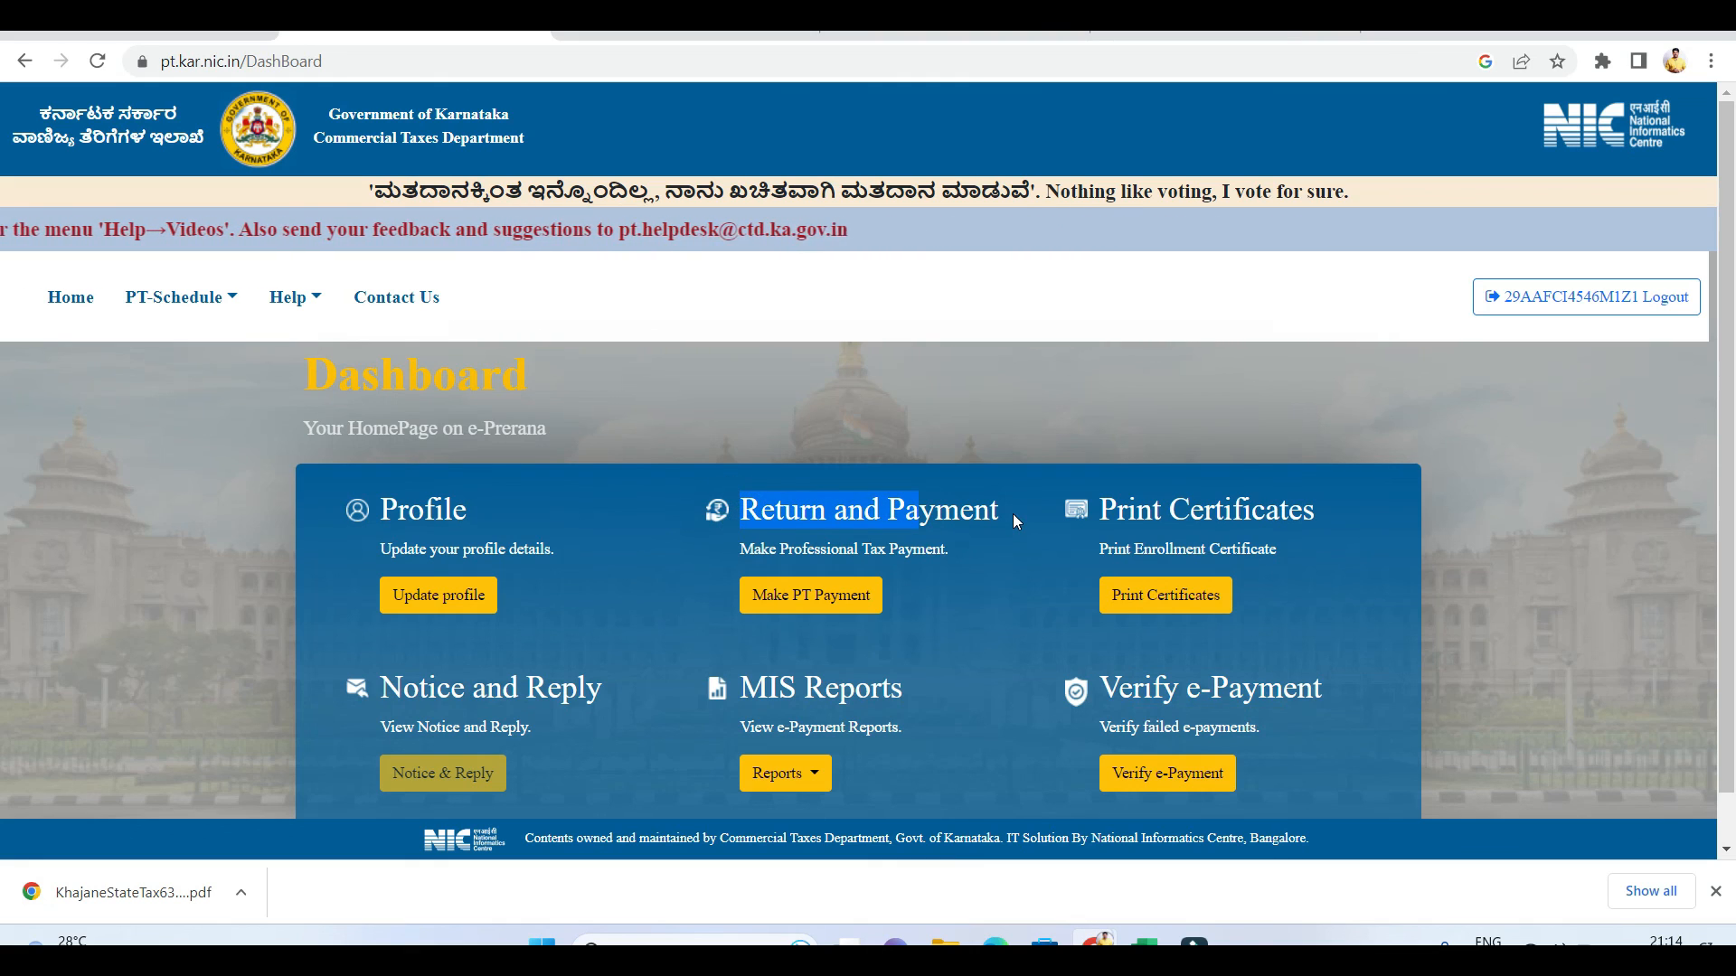
pyautogui.click(1000, 532)
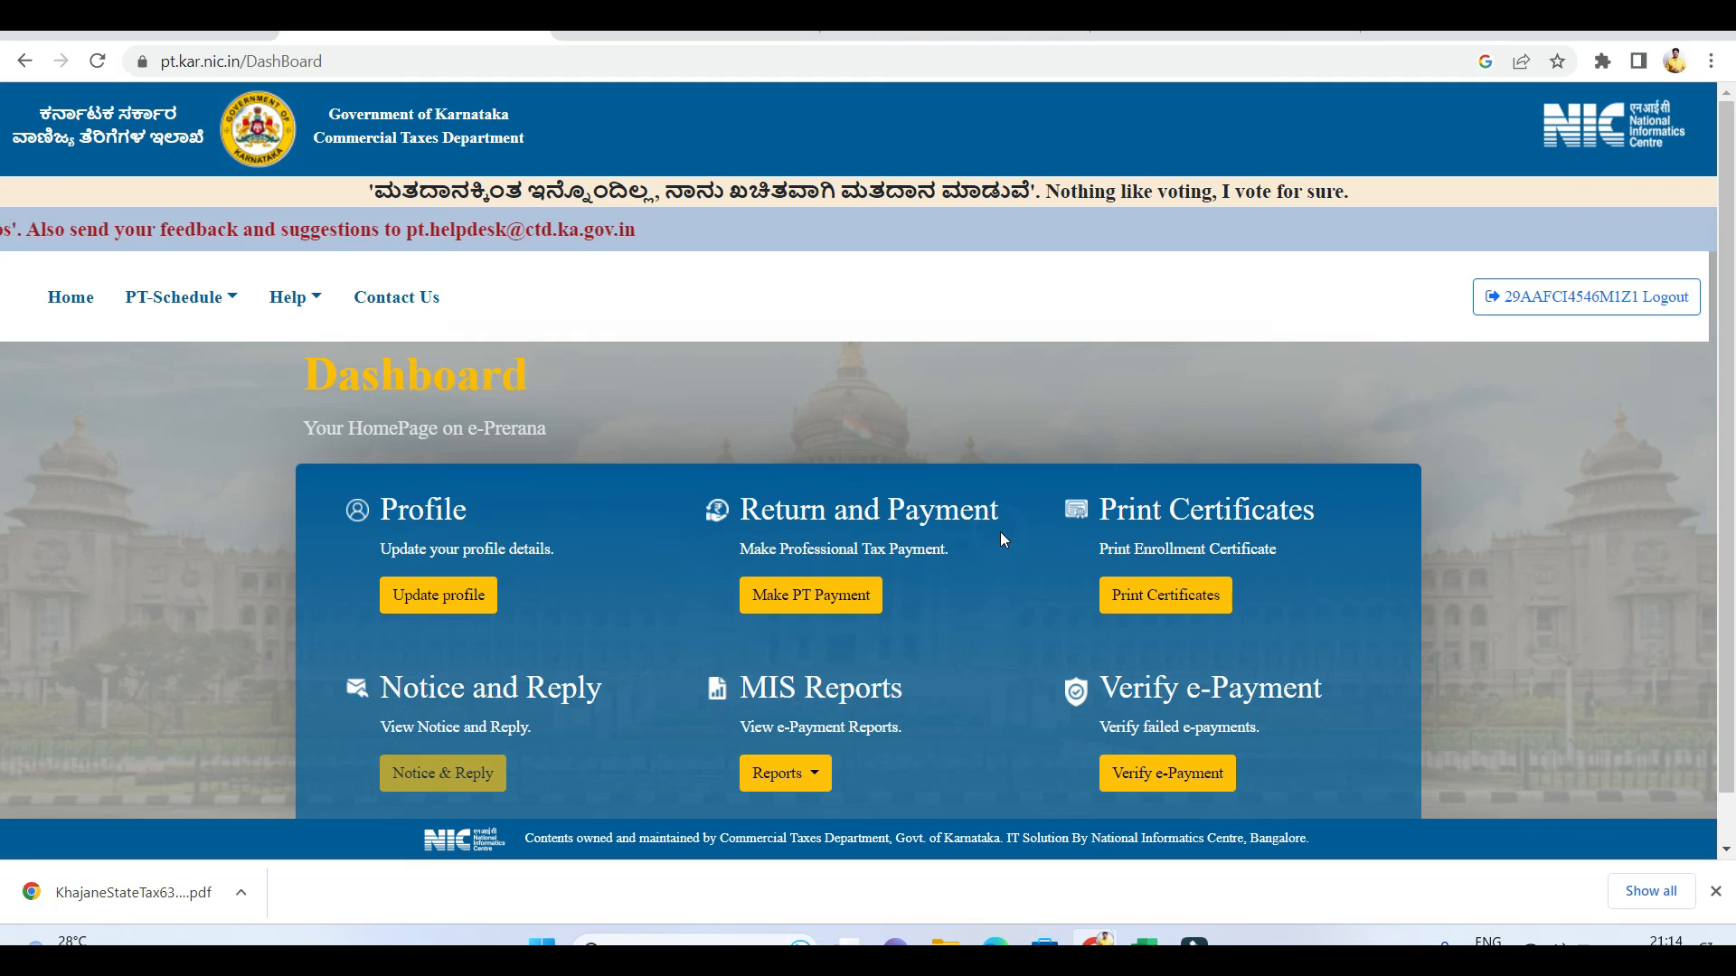